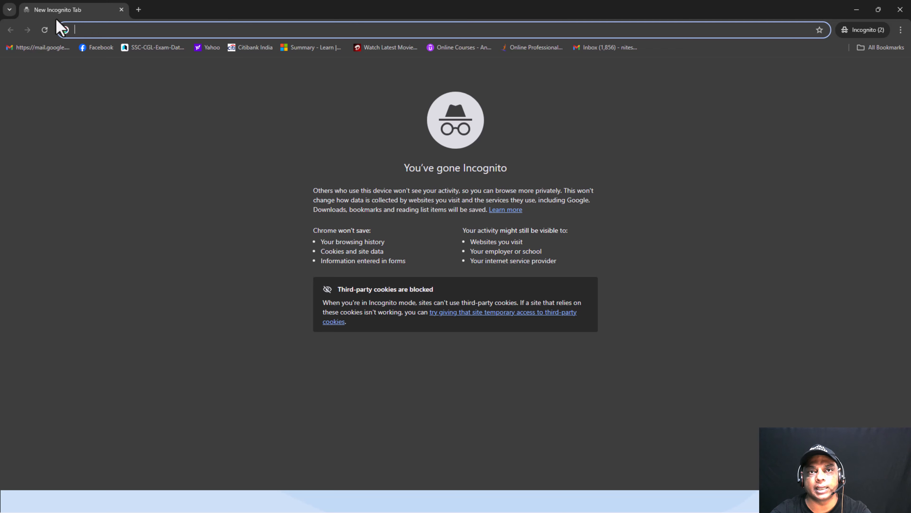
# Open the Microsoft Entra admin center at entra.microsoft.com
pyautogui.hotkey('alt', 'Tab')
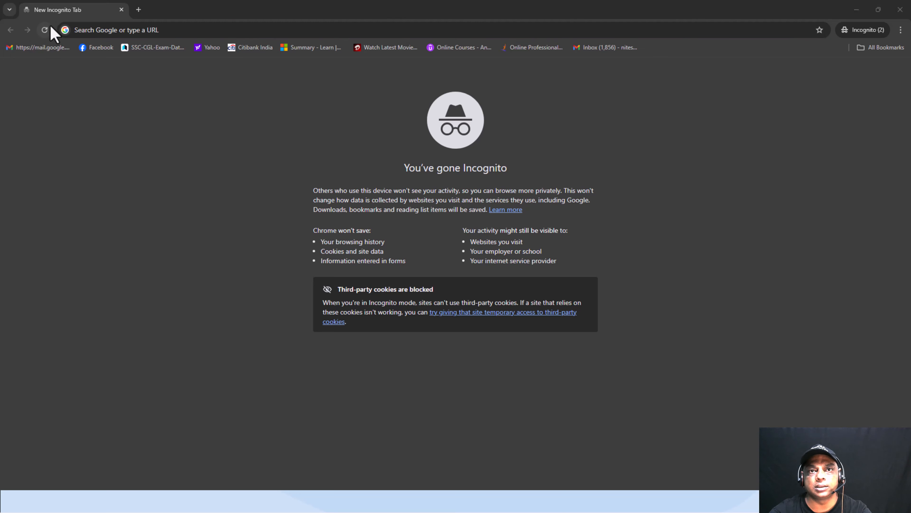
pyautogui.click(108, 30)
pyautogui.write('ent')
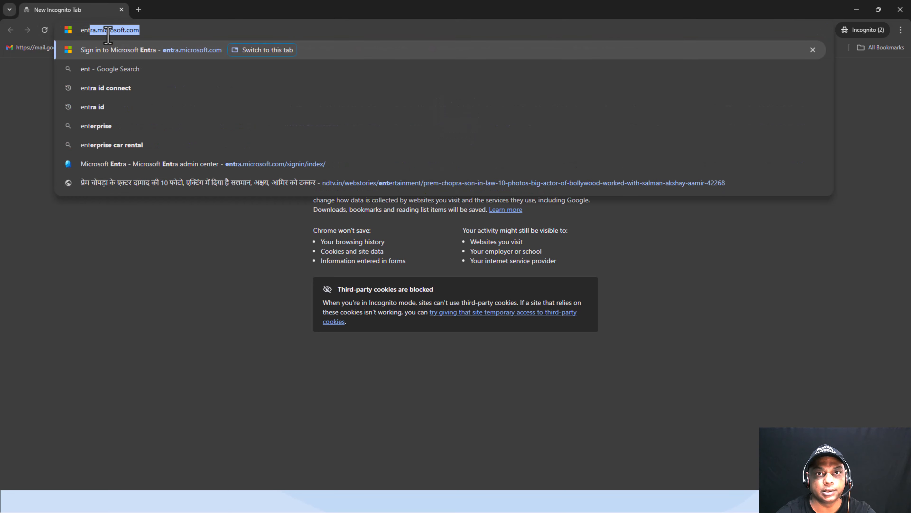
pyautogui.write('ra')
pyautogui.press('Return')
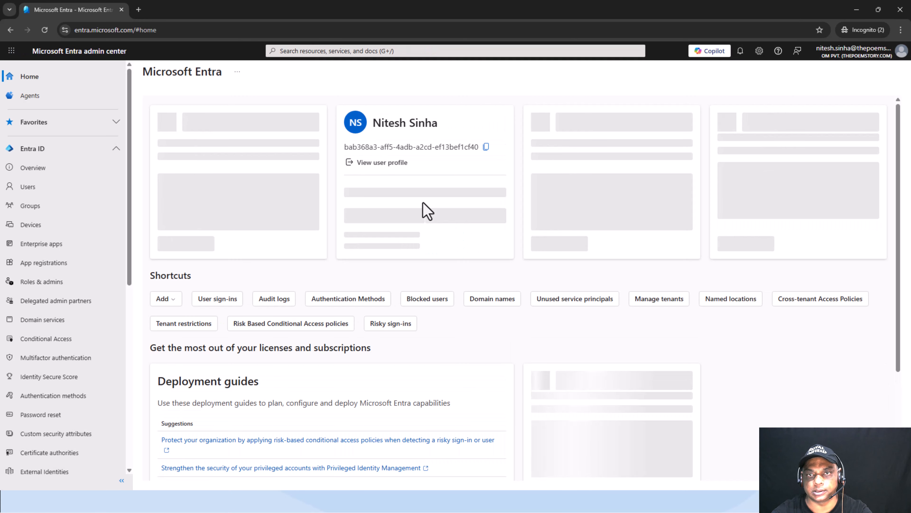
# Open the Entra ID roles and administrators list and read the notice about privileged role assignments
pyautogui.moveTo(838, 58)
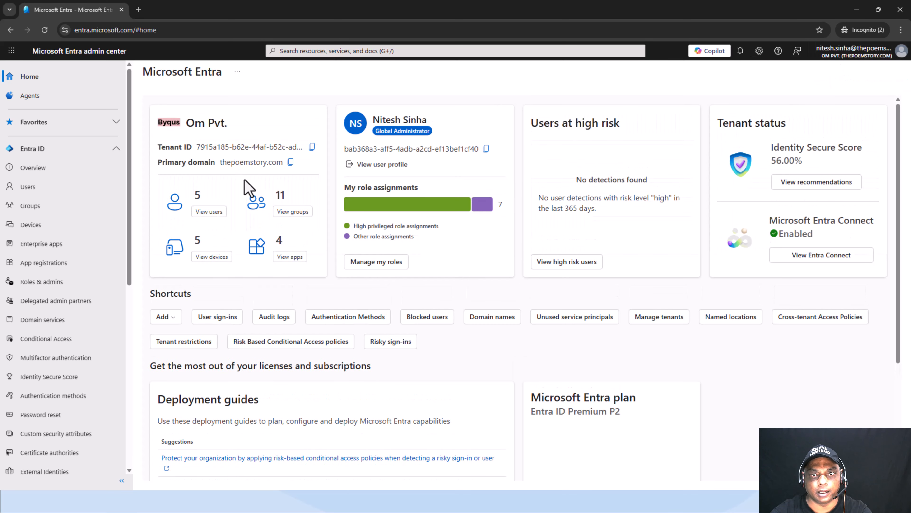
pyautogui.click(33, 283)
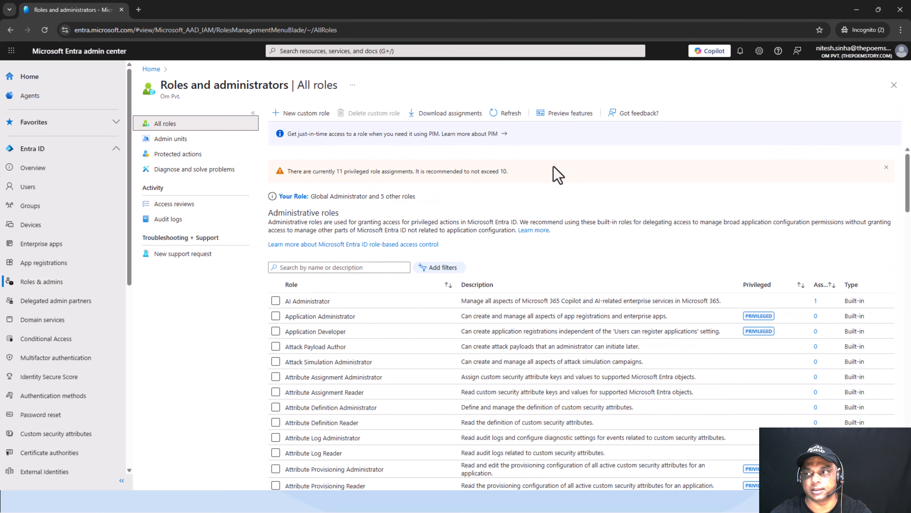
pyautogui.moveTo(514, 172); pyautogui.dragTo(331, 174)
pyautogui.click(303, 176)
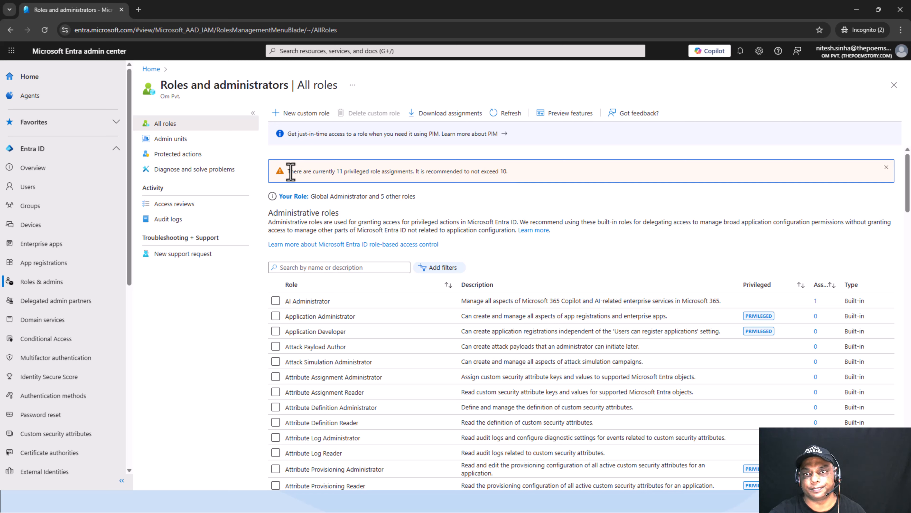
pyautogui.moveTo(288, 170); pyautogui.dragTo(505, 167)
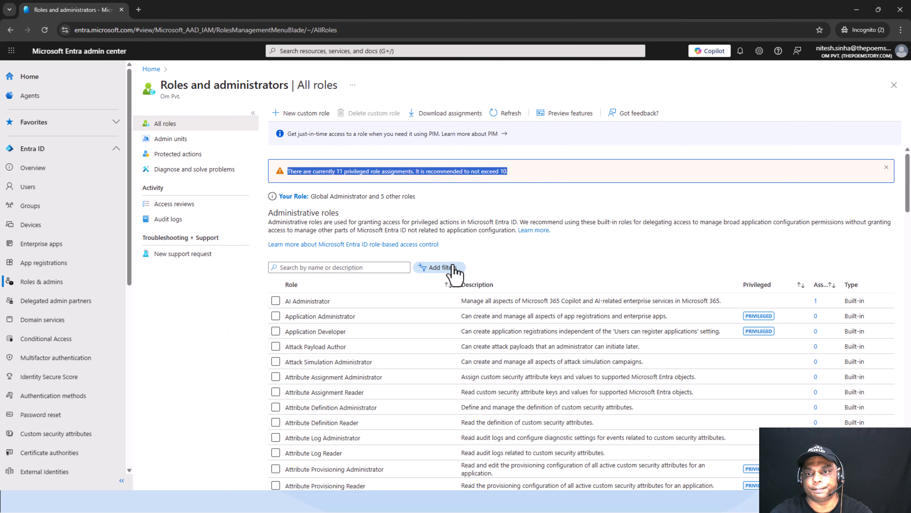
# Start a new custom role named "Test Custom Role" with the description "Test Customer Role for RBAC Video"
pyautogui.click(310, 113)
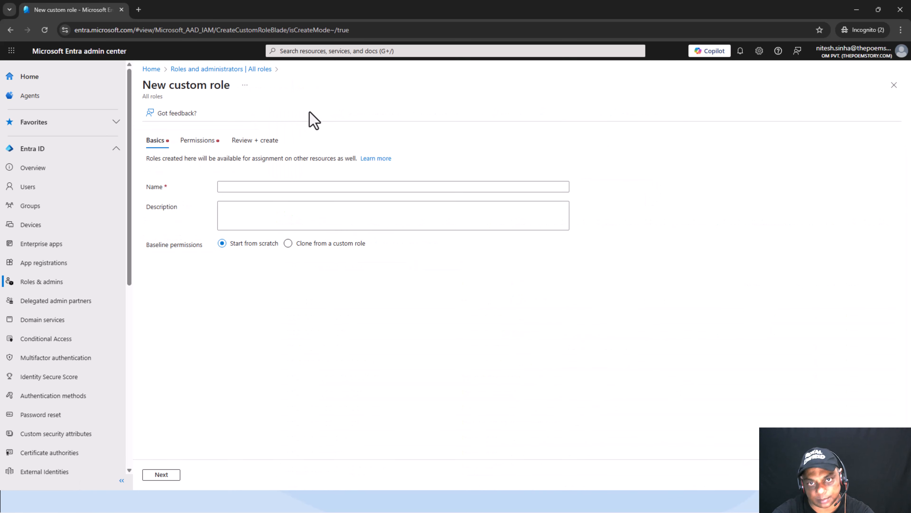
pyautogui.click(275, 187)
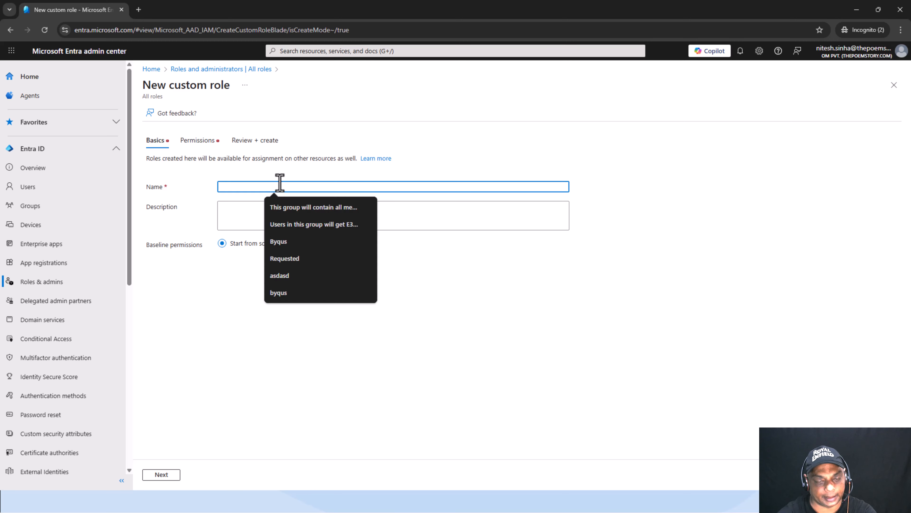
pyautogui.write('Test Custom Role')
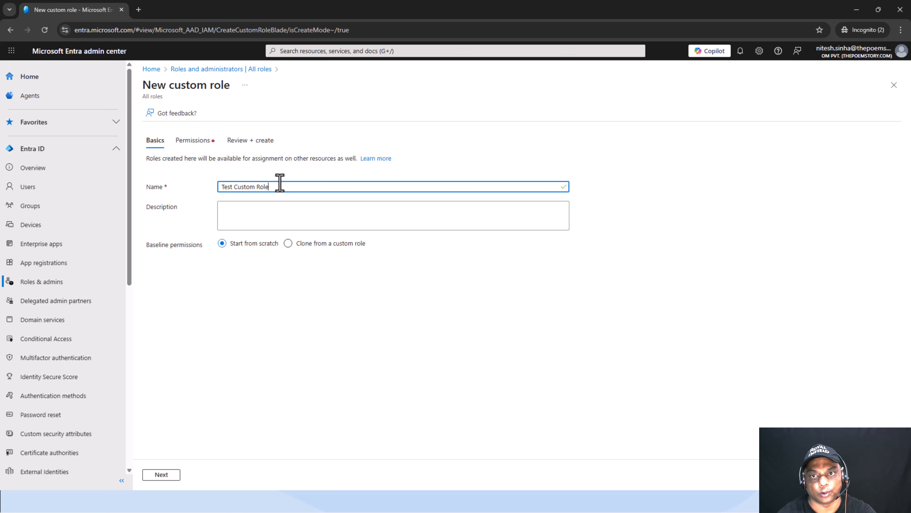
pyautogui.click(303, 224)
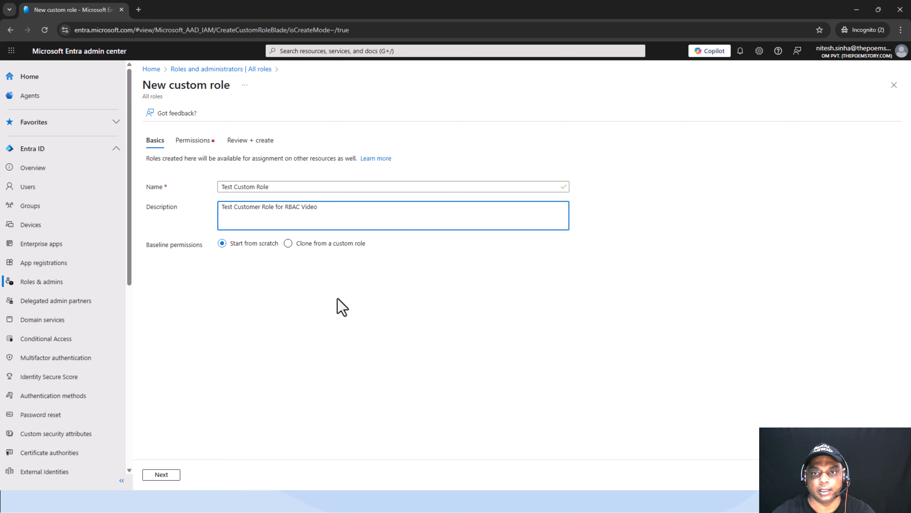
# Keep the baseline permissions at Start from scratch and continue to the role's permissions
pyautogui.moveTo(399, 246); pyautogui.dragTo(291, 248)
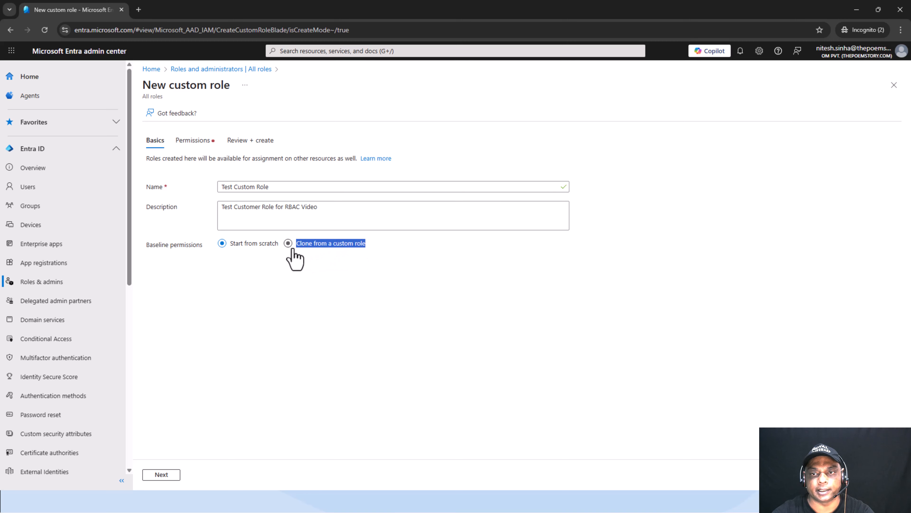
pyautogui.click(301, 313)
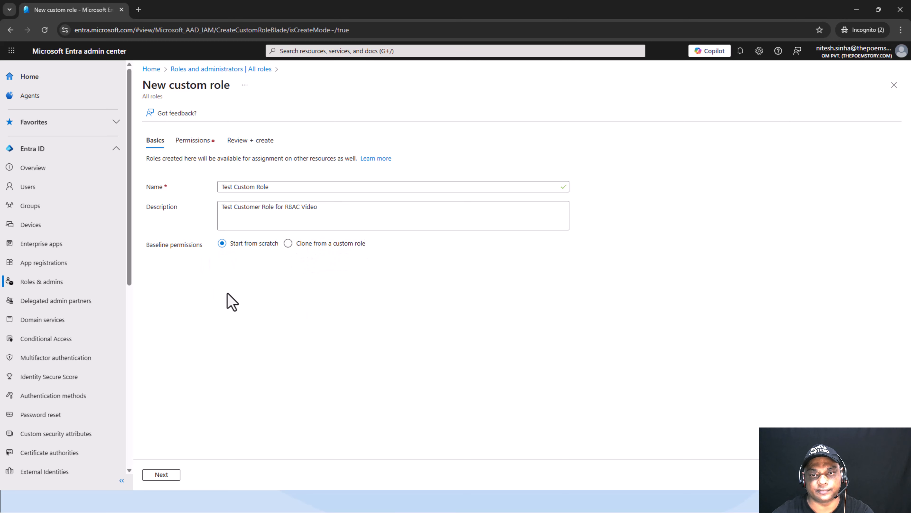
pyautogui.click(161, 474)
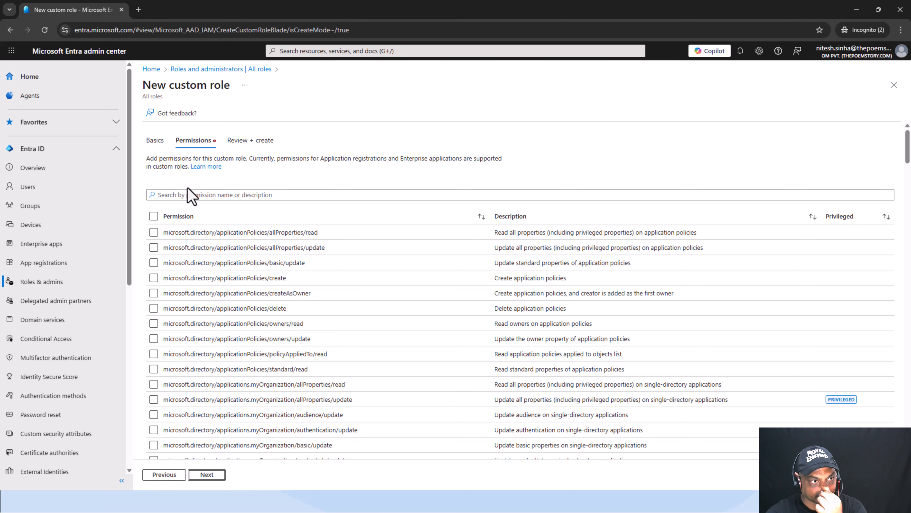
# Examine the full list of permissions available to the custom role, noting the shared microsoft.directory prefix
pyautogui.scroll(-1, 246, 277)
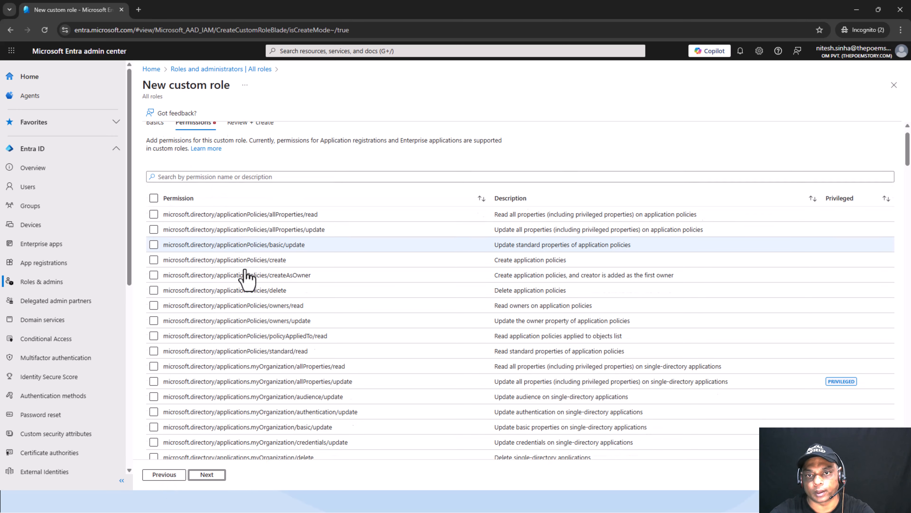
pyautogui.scroll(-20, 247, 276)
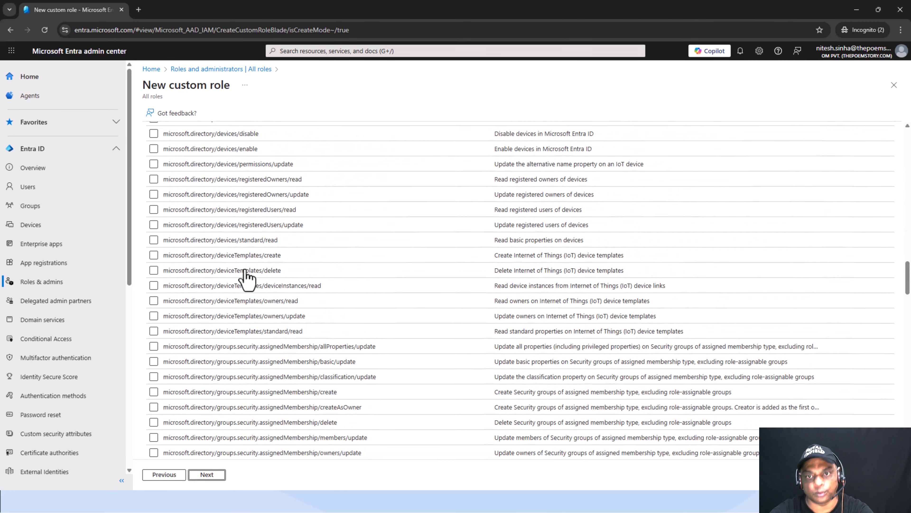
pyautogui.scroll(-15, 247, 277)
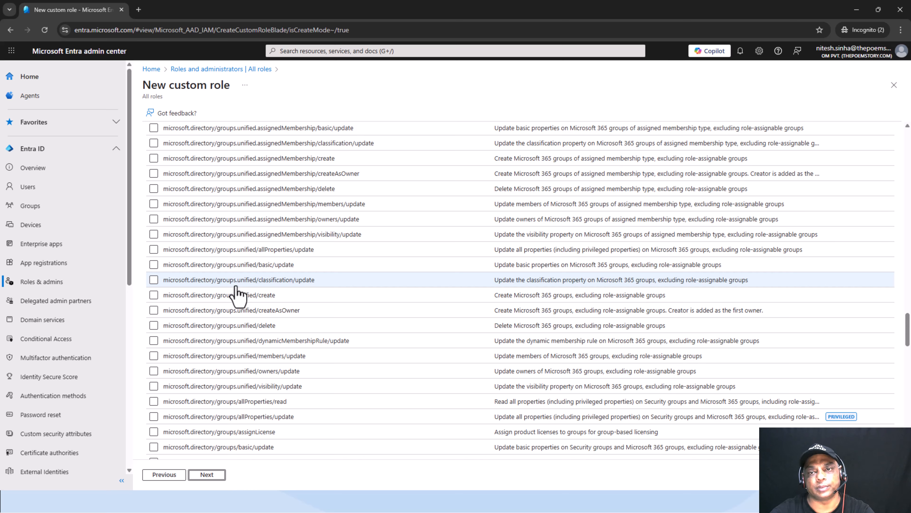
pyautogui.scroll(20, 251, 316)
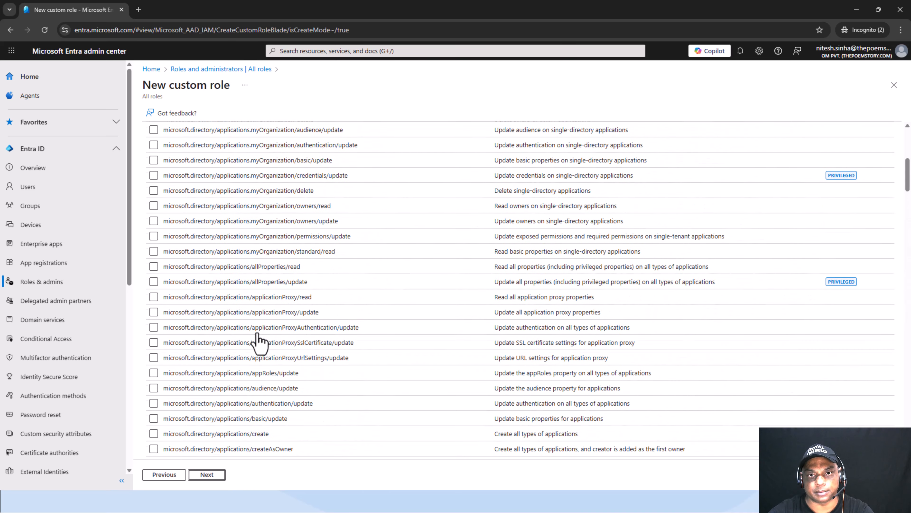
pyautogui.scroll(5, 258, 343)
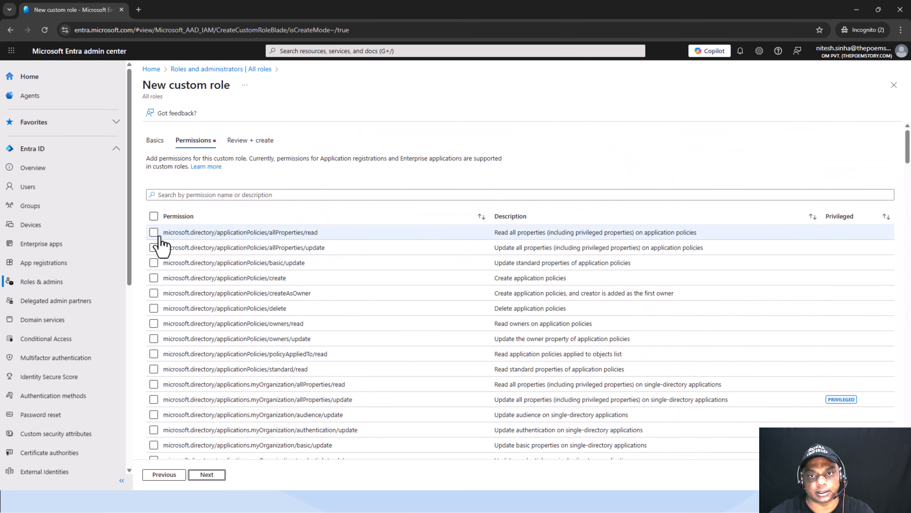
pyautogui.moveTo(162, 233); pyautogui.dragTo(200, 234)
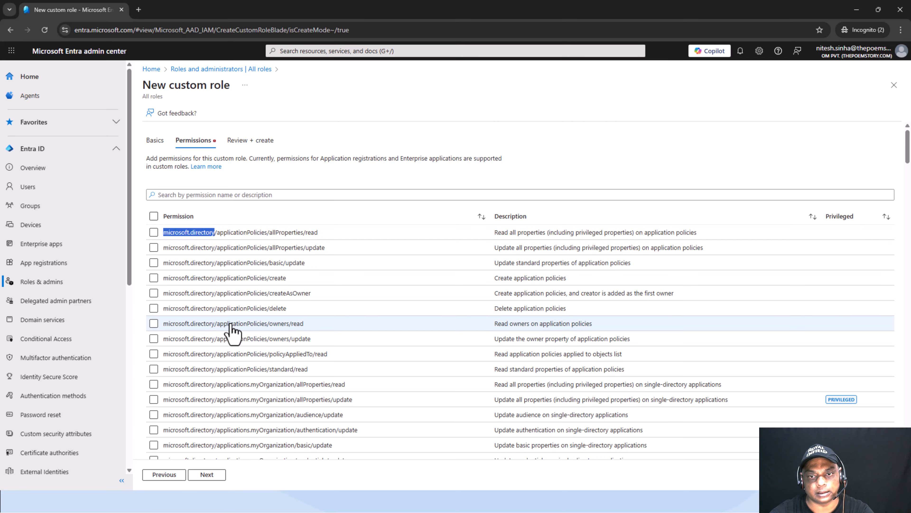
pyautogui.scroll(-15, 228, 331)
pyautogui.scroll(-20, 231, 340)
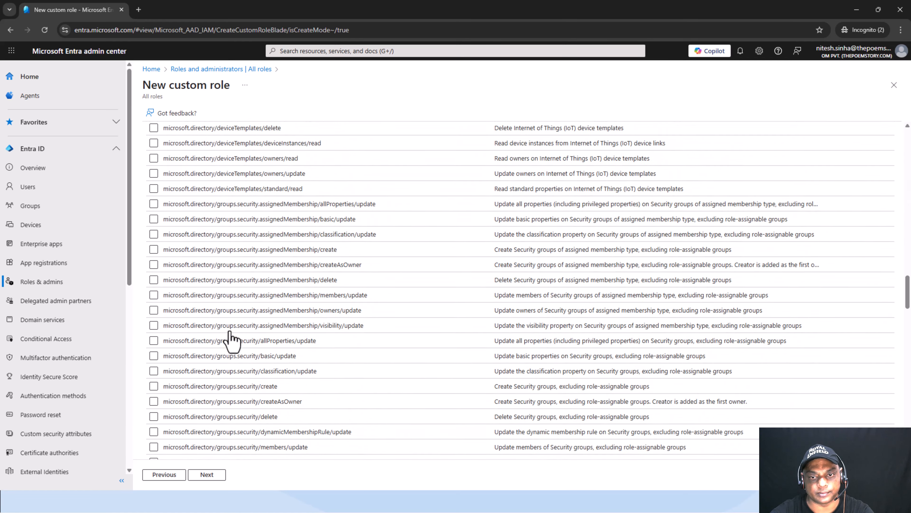
pyautogui.scroll(-5, 227, 341)
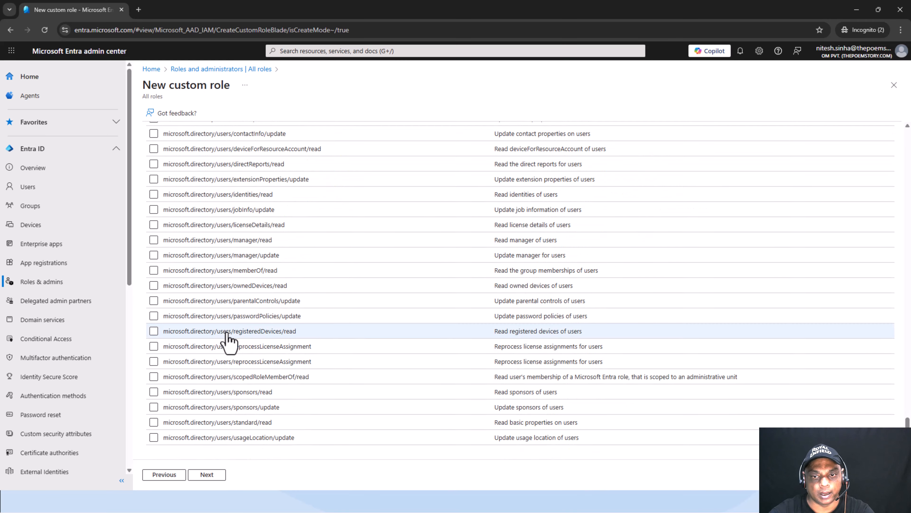
pyautogui.scroll(20, 380, 443)
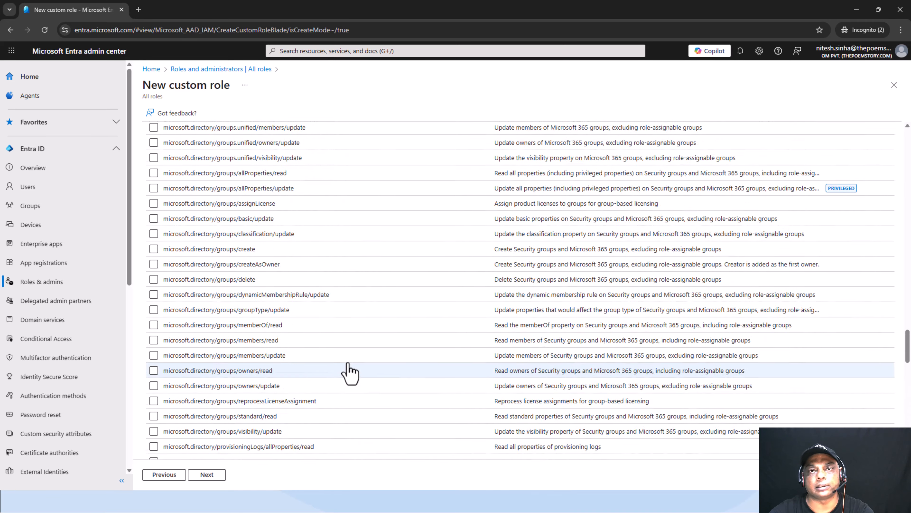
pyautogui.scroll(20, 208, 179)
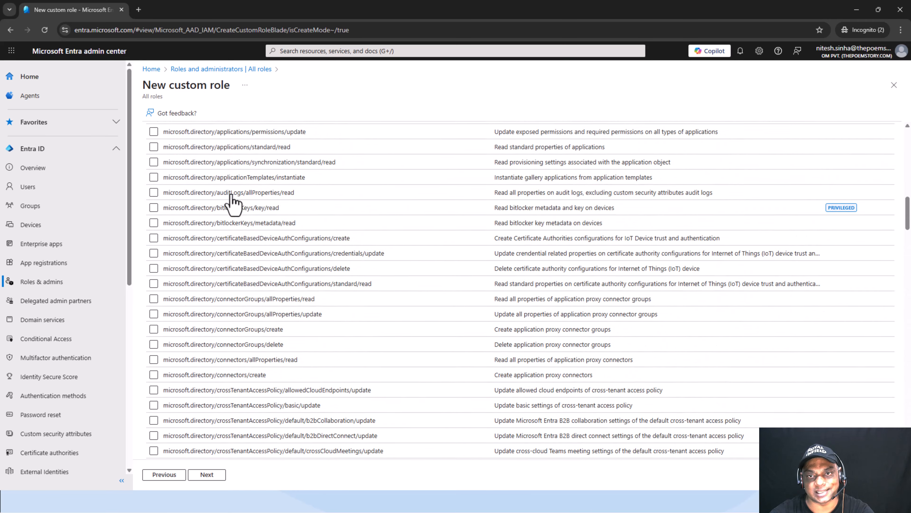
pyautogui.scroll(8, 232, 201)
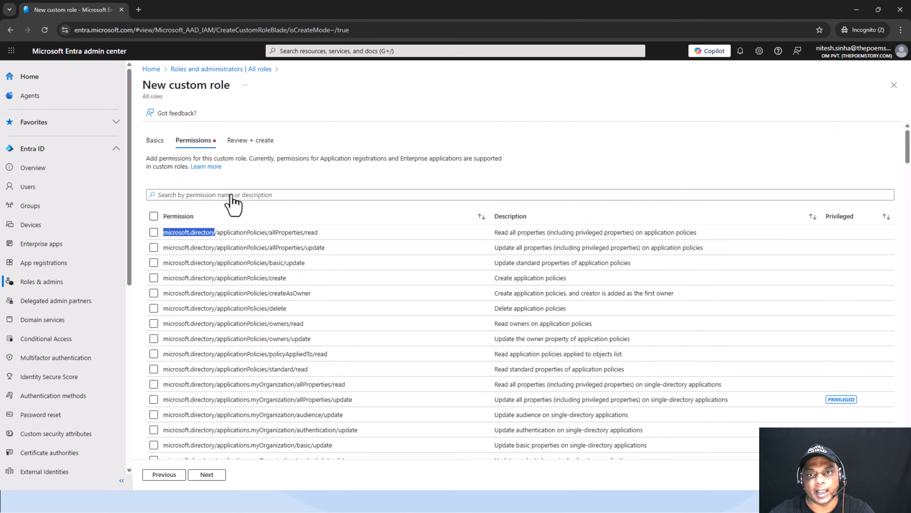
pyautogui.click(218, 235)
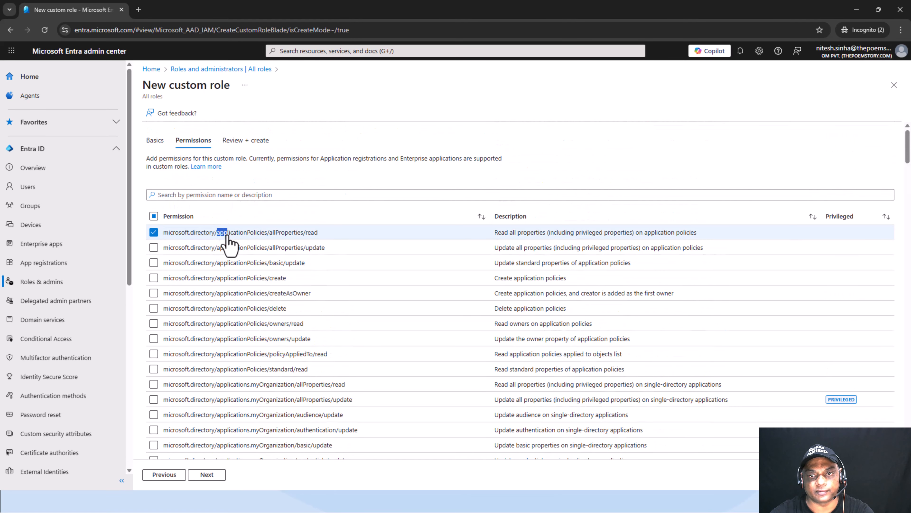
pyautogui.moveTo(227, 238); pyautogui.dragTo(267, 241)
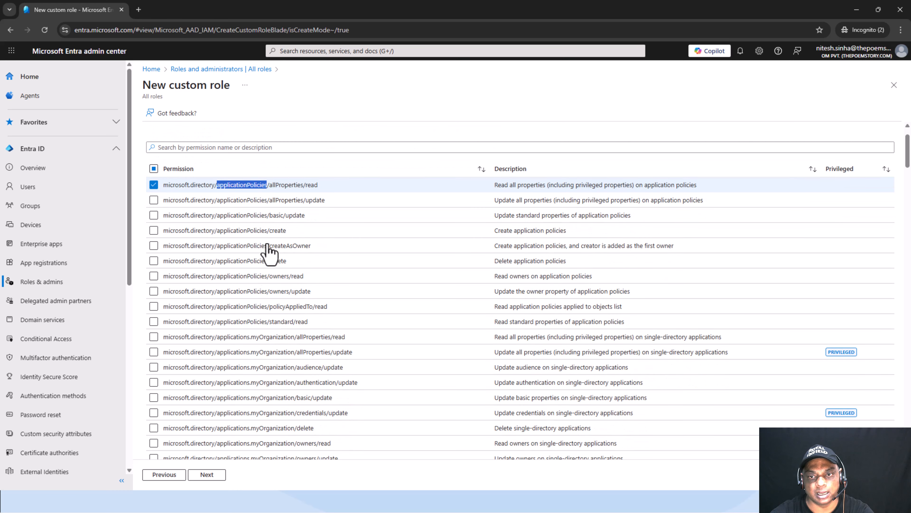
pyautogui.scroll(-6, 254, 272)
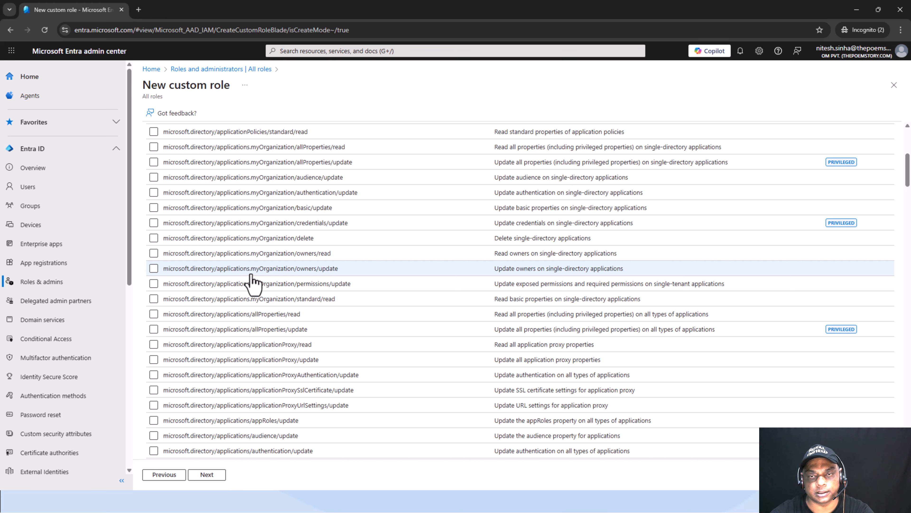
pyautogui.scroll(6, 253, 282)
pyautogui.click(162, 233)
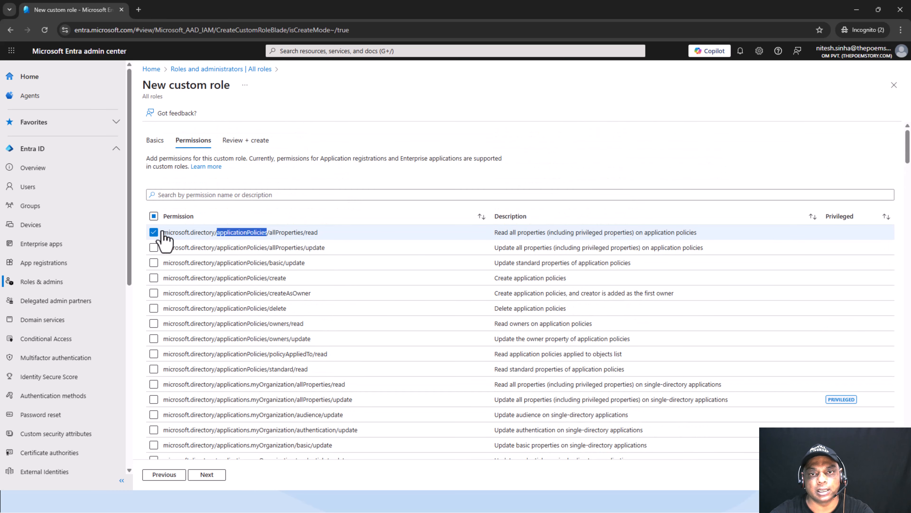
pyautogui.click(154, 232)
# Examine the application-related permissions, comparing the applicationPolicies, applications.myOrganization and applications segments in their names
pyautogui.moveTo(217, 232); pyautogui.dragTo(270, 241)
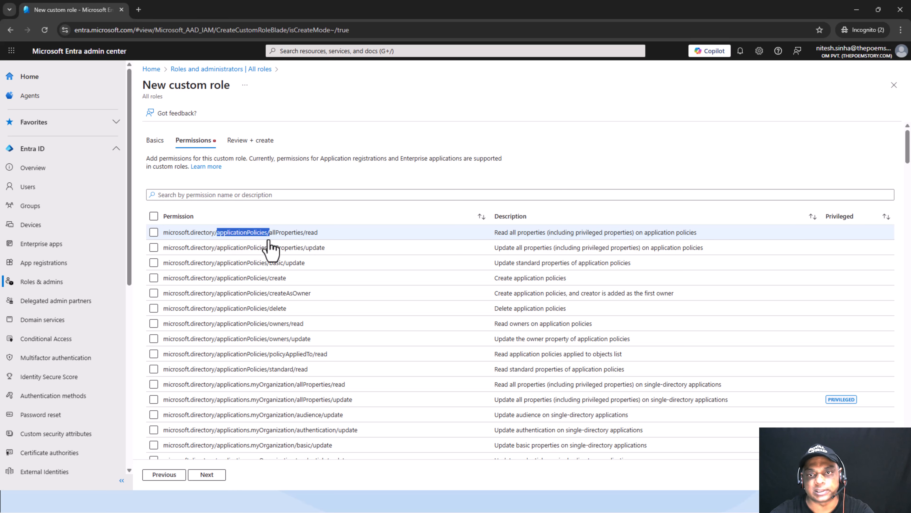
pyautogui.scroll(-3, 252, 287)
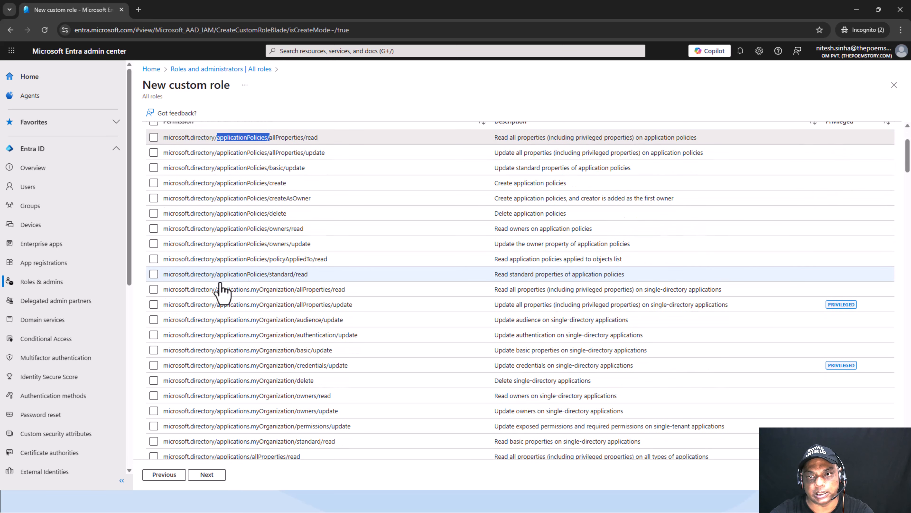
pyautogui.scroll(-3, 230, 284)
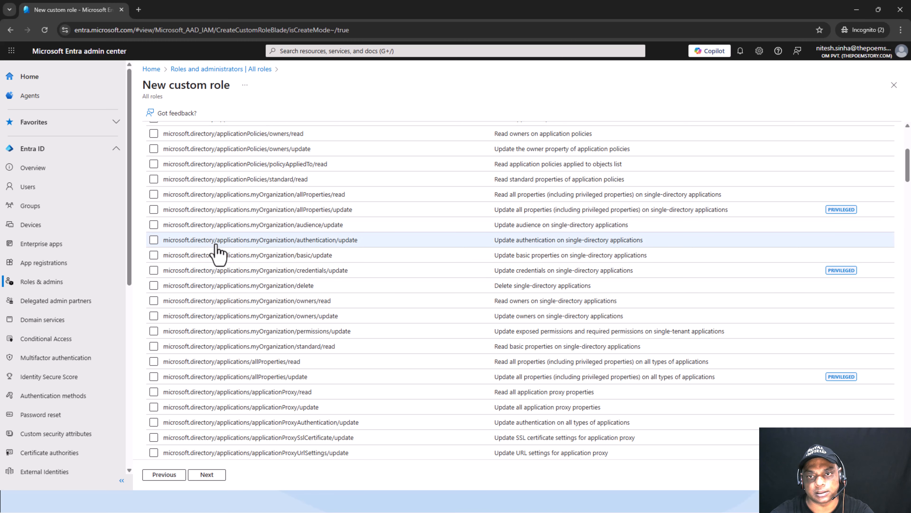
pyautogui.moveTo(217, 241); pyautogui.dragTo(291, 241)
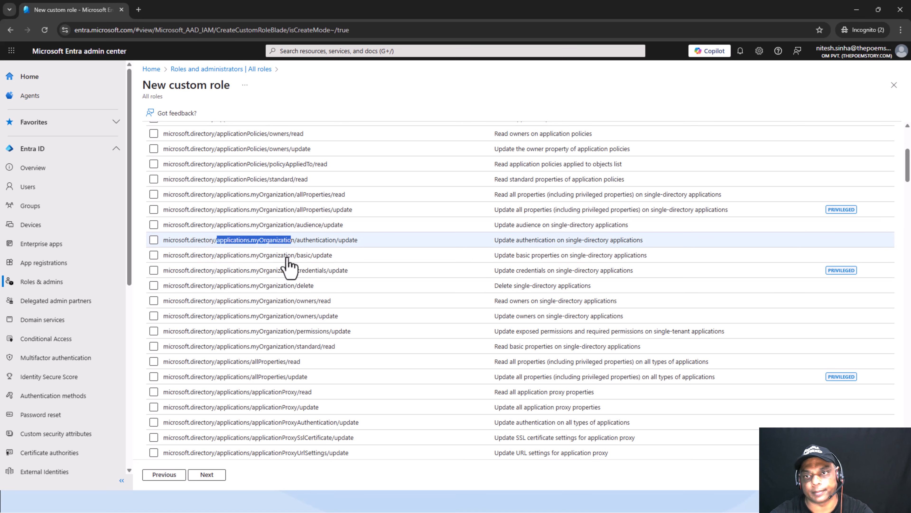
pyautogui.scroll(-3, 295, 312)
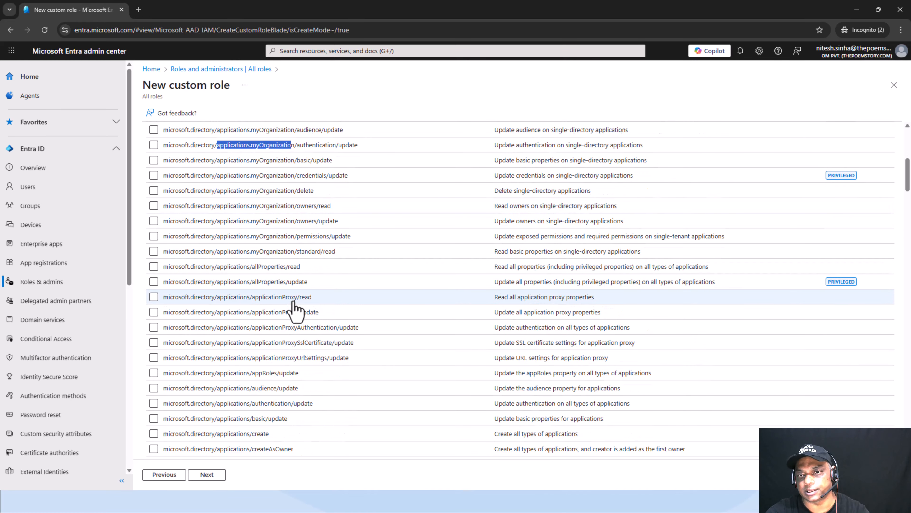
pyautogui.scroll(-4, 291, 294)
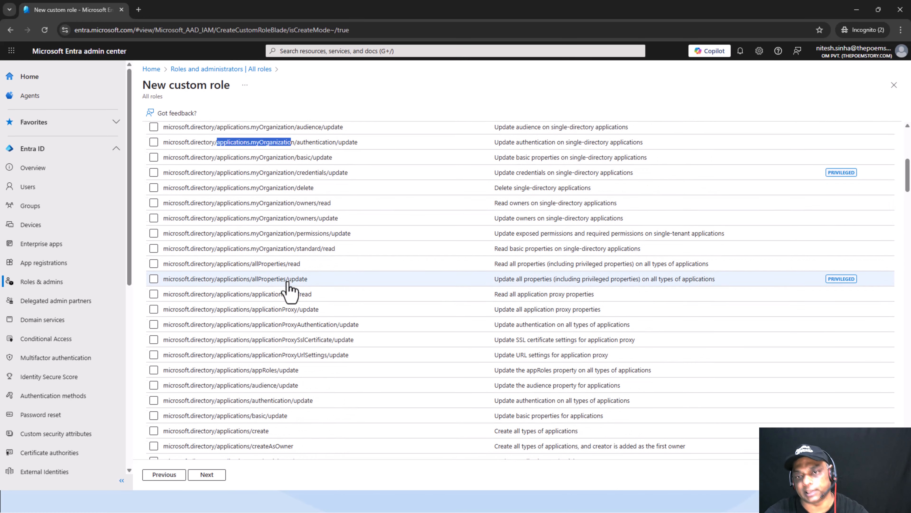
pyautogui.scroll(-3, 255, 301)
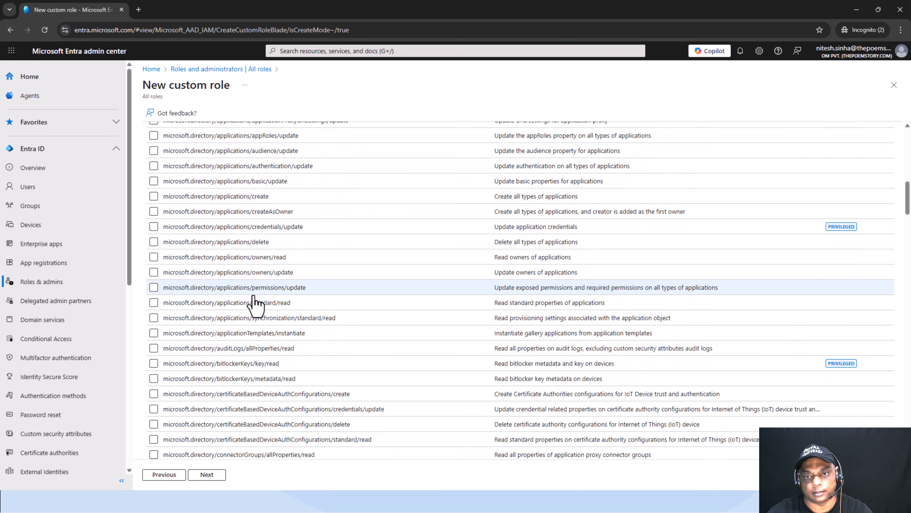
pyautogui.moveTo(216, 336); pyautogui.dragTo(269, 334)
pyautogui.moveTo(217, 306); pyautogui.dragTo(253, 309)
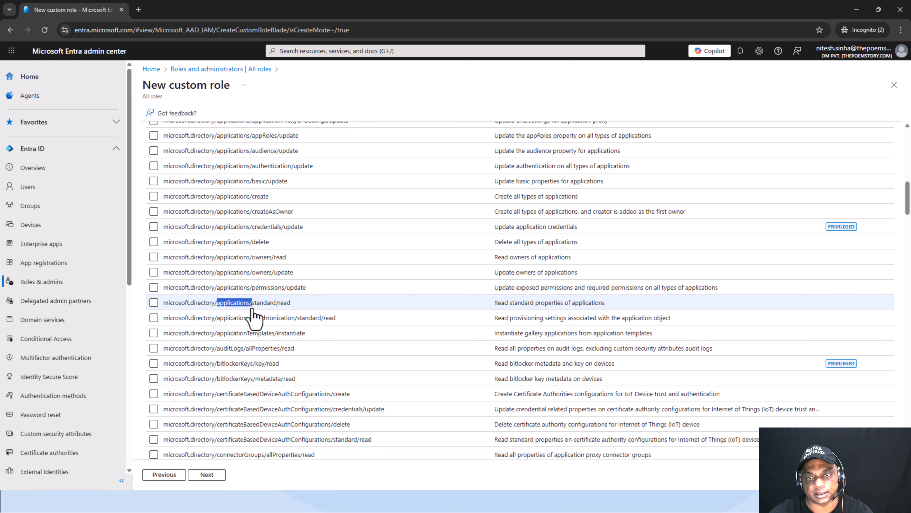
# Review the connector group, crossTenantAccessPolicy and device policy permissions further down the list
pyautogui.scroll(-4, 254, 310)
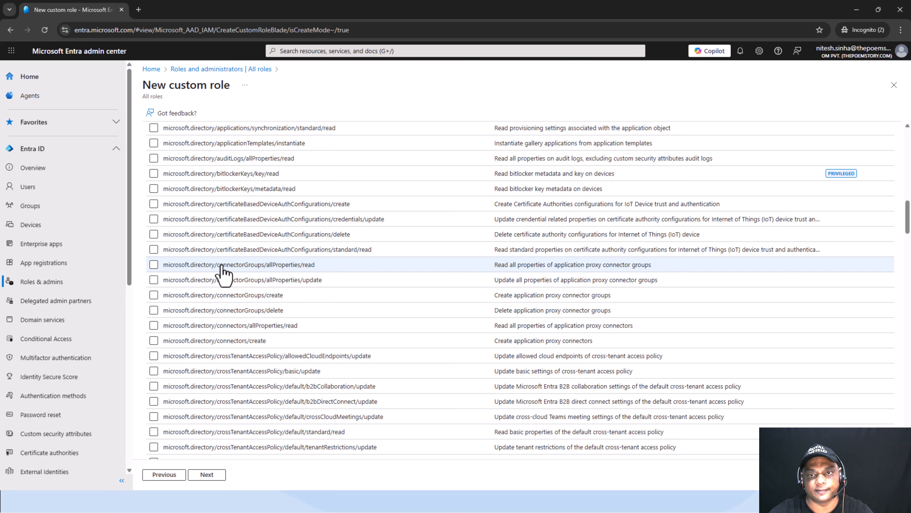
pyautogui.scroll(-6, 221, 273)
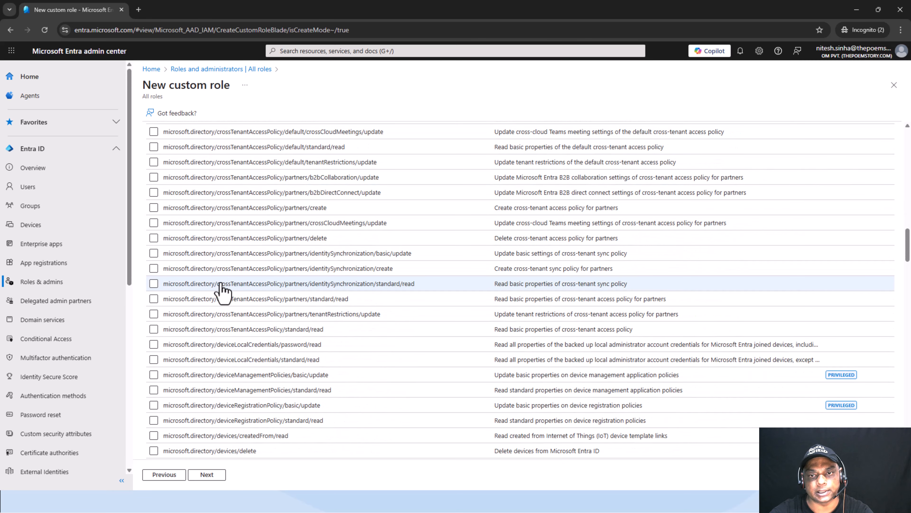
pyautogui.moveTo(216, 284); pyautogui.dragTo(279, 292)
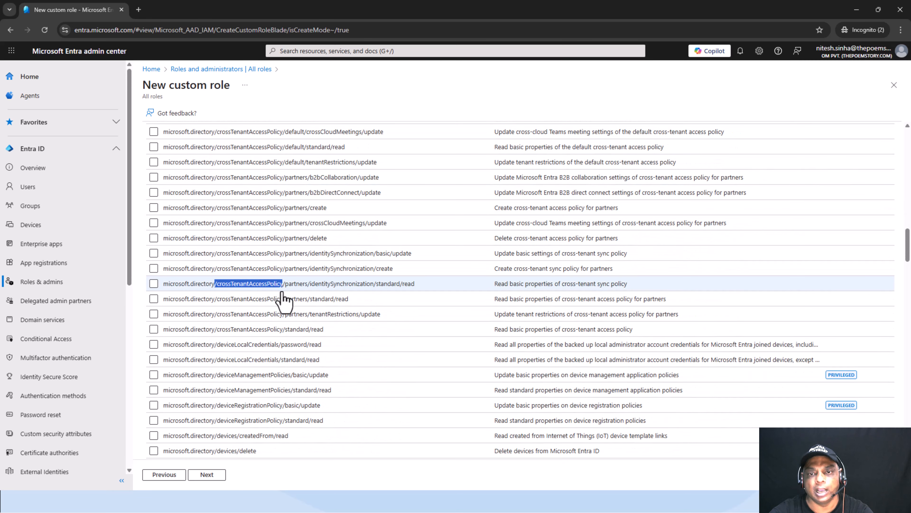
pyautogui.scroll(-2, 283, 296)
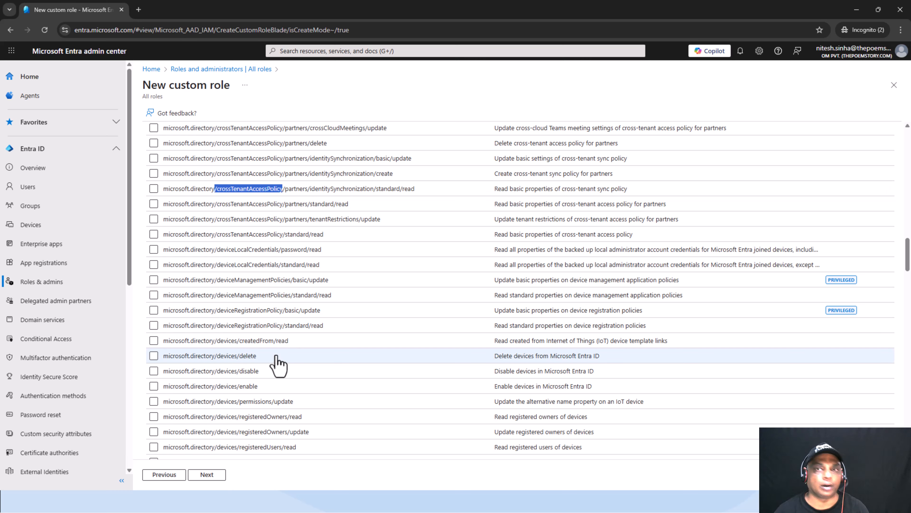
pyautogui.scroll(20, 295, 138)
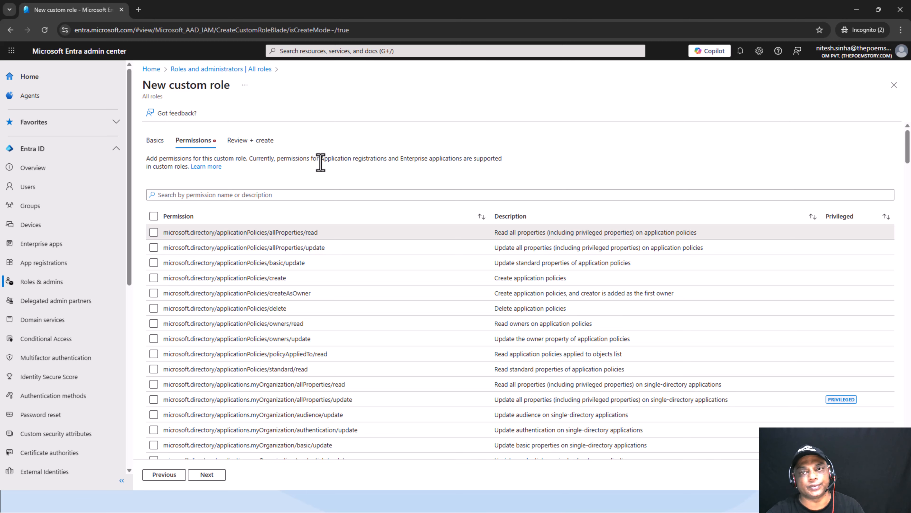
# Browse the permission list to the devices entries and examine the devices segment in their names
pyautogui.scroll(-20, 321, 162)
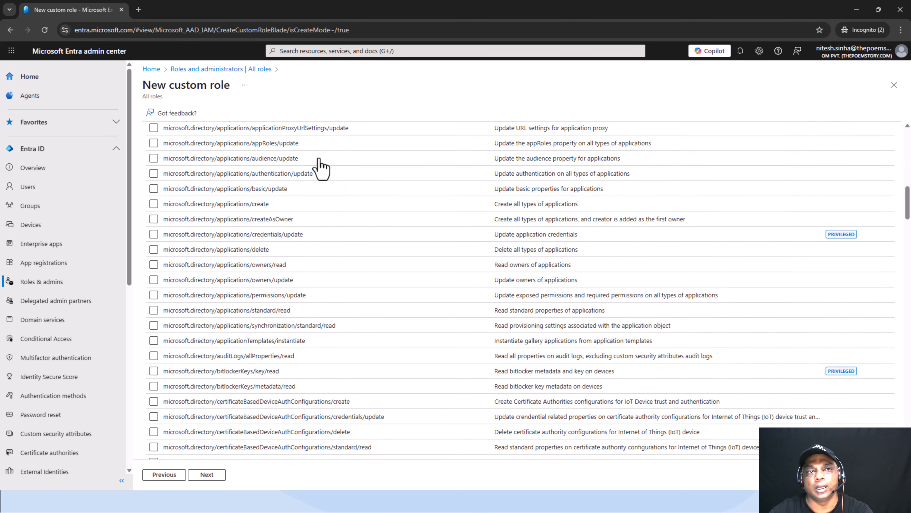
pyautogui.scroll(-10, 321, 165)
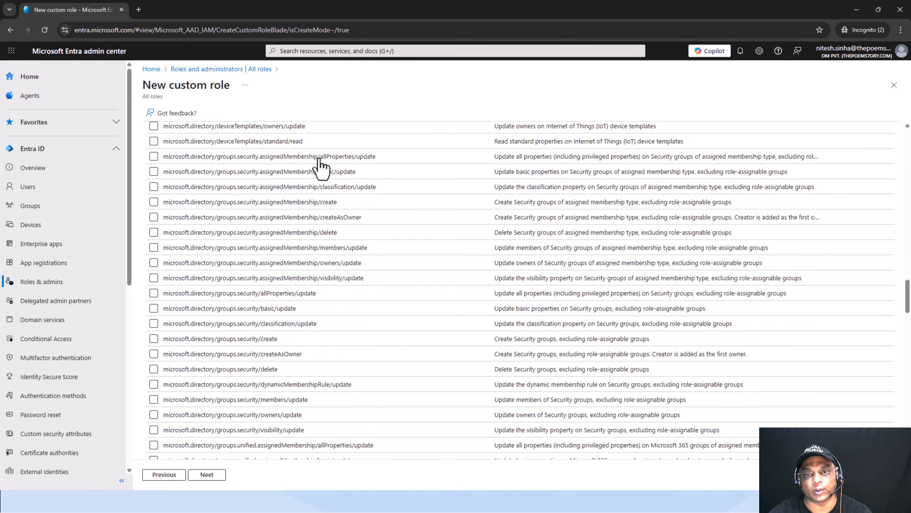
pyautogui.scroll(3, 325, 159)
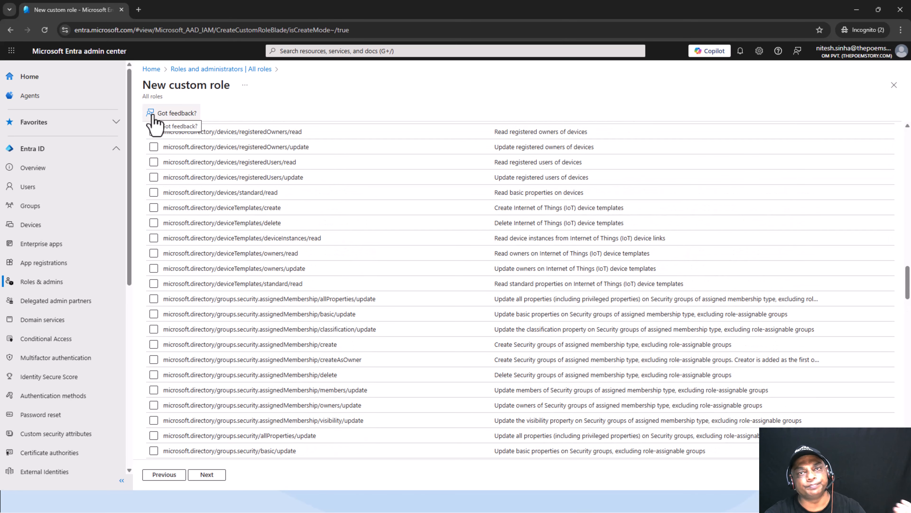
pyautogui.doubleClick(224, 177)
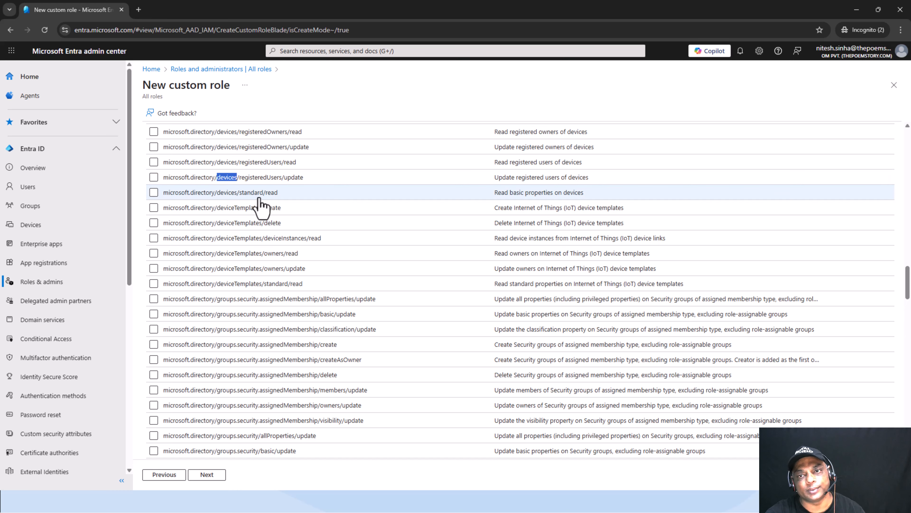
# Examine the group permissions, comparing the groups.security, groups.unified and groups segments in their names
pyautogui.scroll(-4, 256, 202)
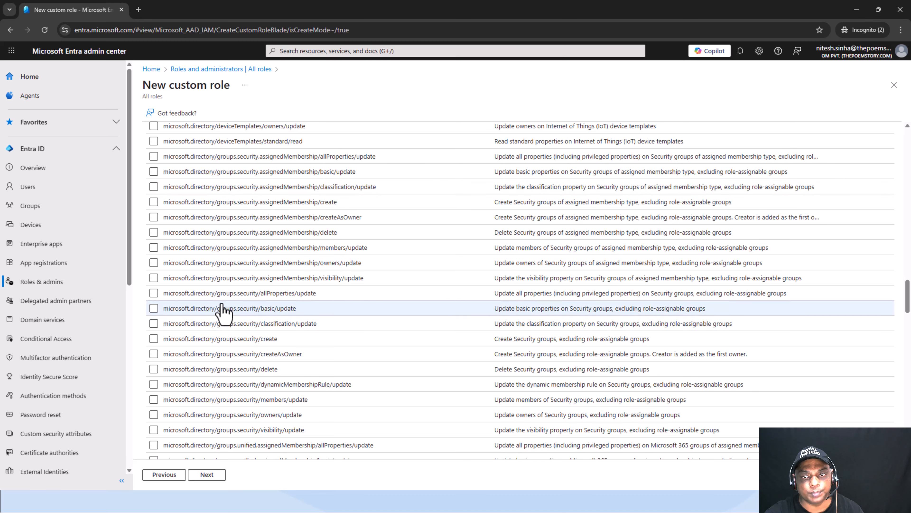
pyautogui.moveTo(215, 297); pyautogui.dragTo(257, 297)
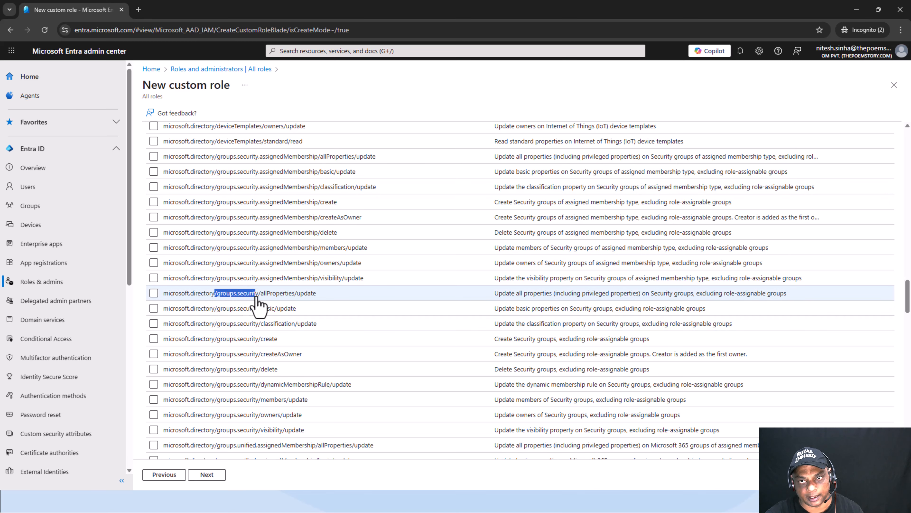
pyautogui.scroll(-10, 259, 305)
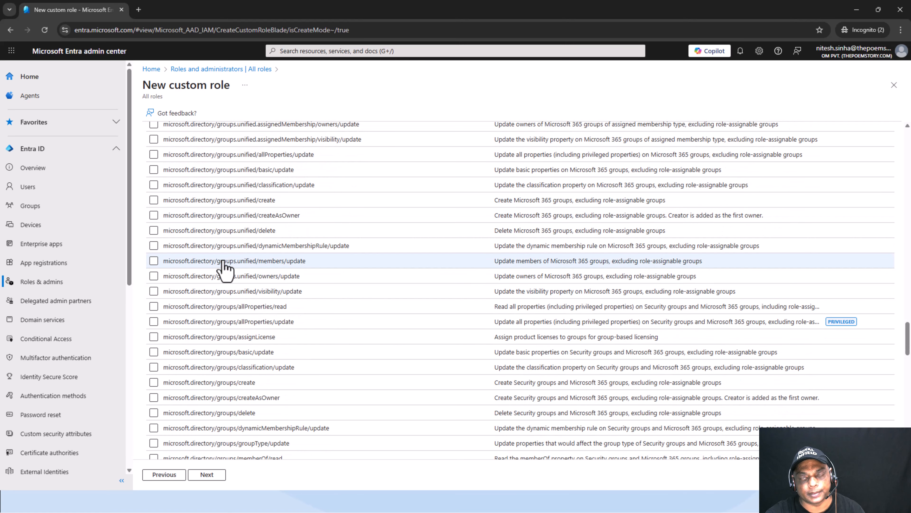
pyautogui.scroll(8, 223, 264)
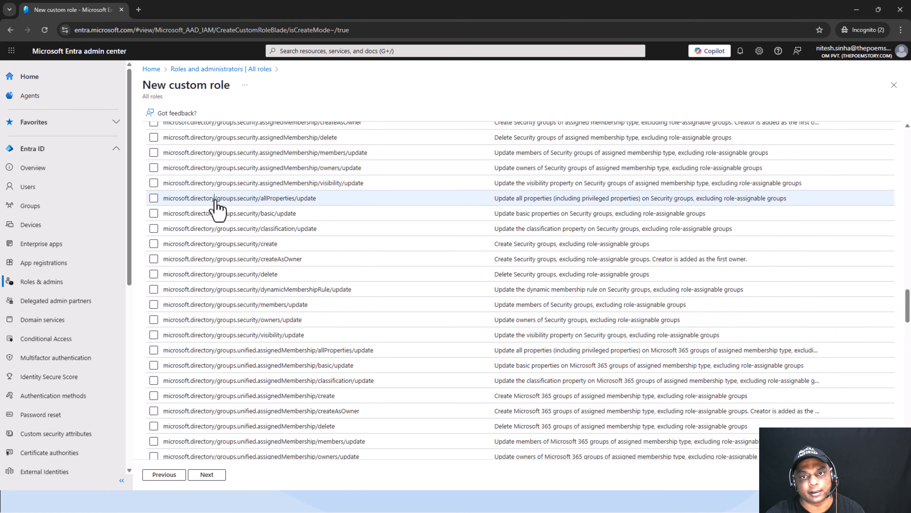
pyautogui.scroll(-5, 256, 203)
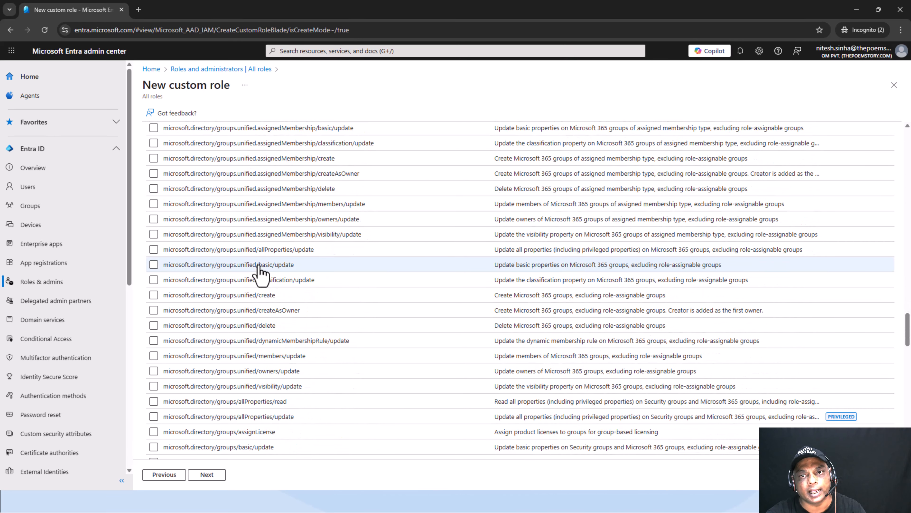
pyautogui.moveTo(220, 173); pyautogui.dragTo(256, 179)
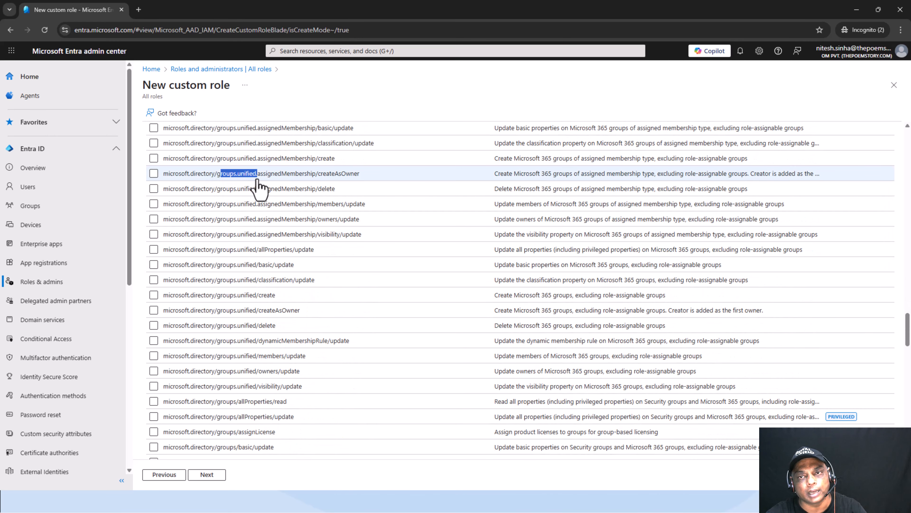
pyautogui.scroll(-2, 256, 212)
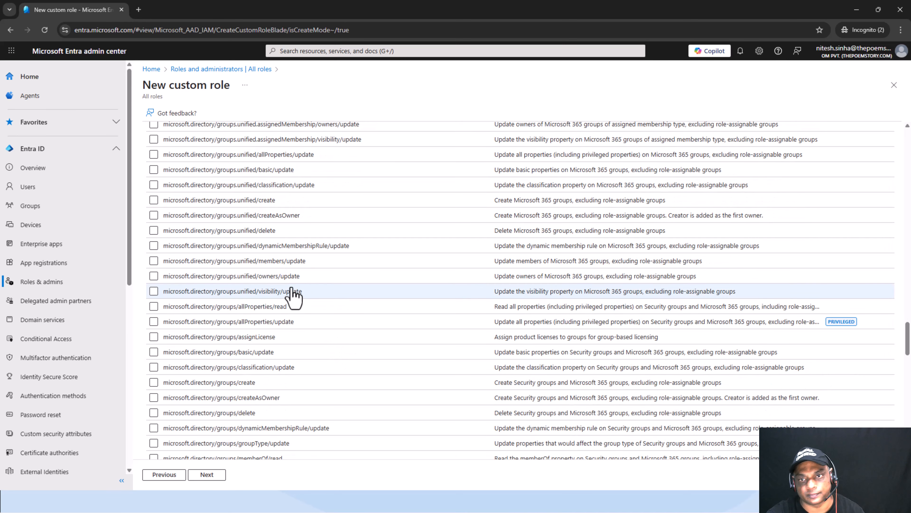
pyautogui.scroll(-3, 292, 294)
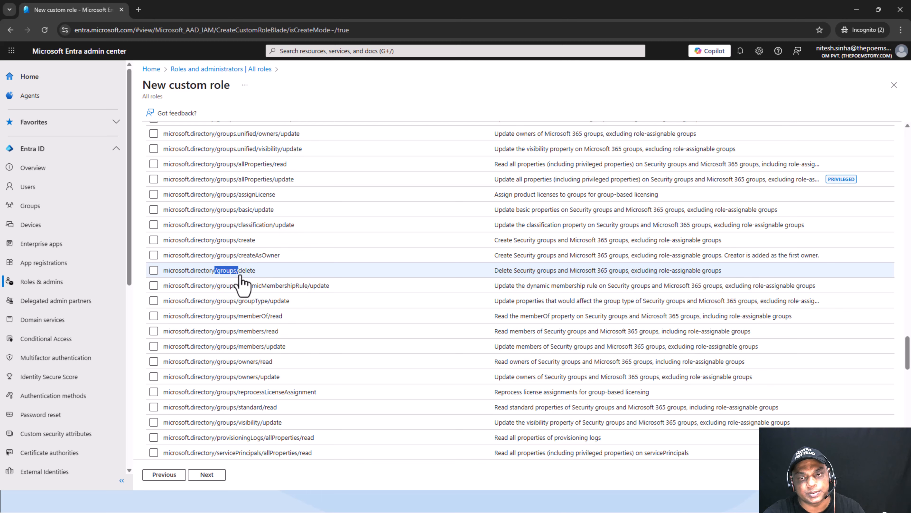
# Review the servicePrincipals permissions and the users permissions through to the end of the list
pyautogui.scroll(-15, 242, 284)
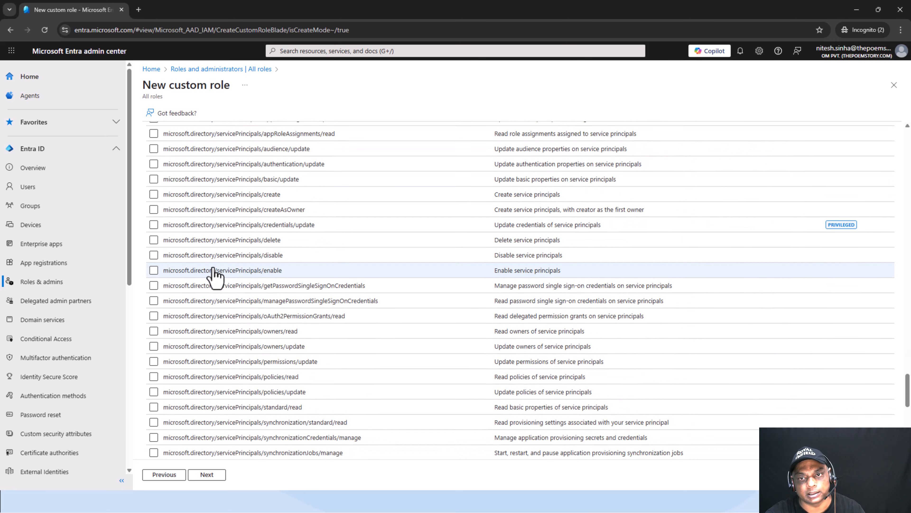
pyautogui.moveTo(214, 270); pyautogui.dragTo(261, 272)
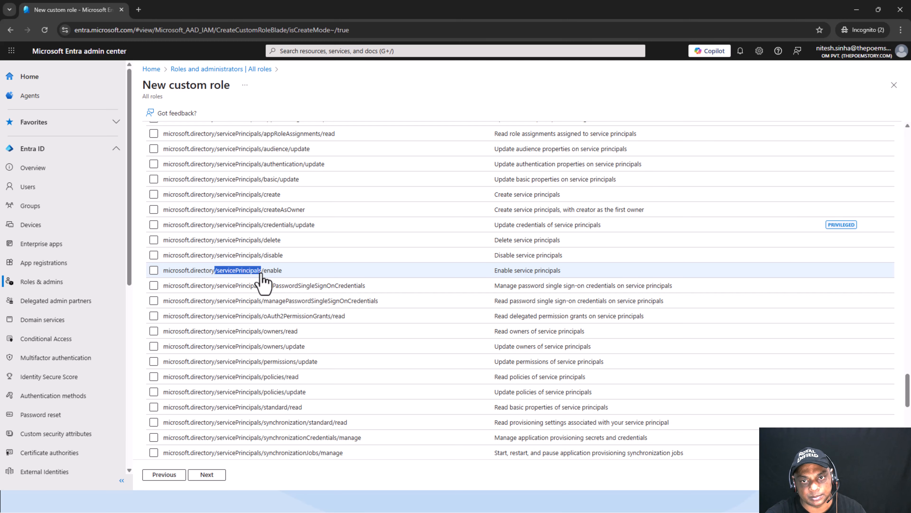
pyautogui.scroll(-4, 271, 304)
pyautogui.scroll(-5, 270, 301)
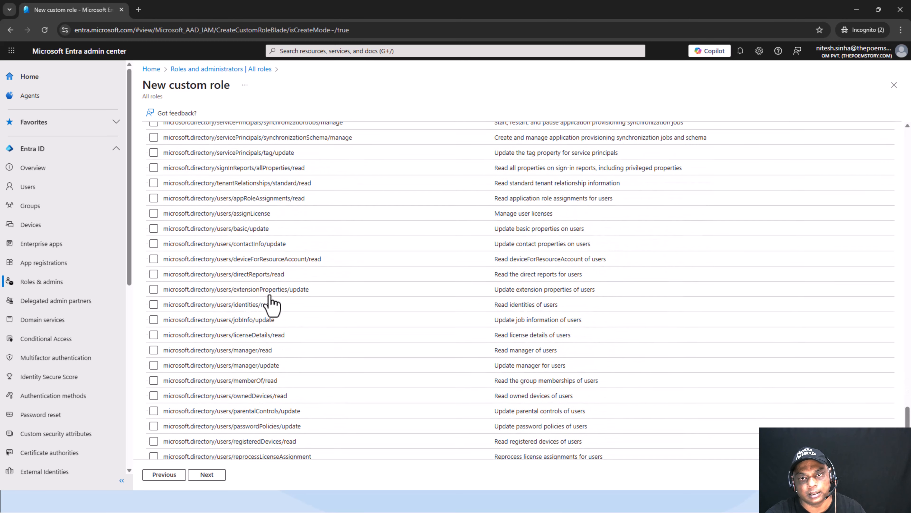
pyautogui.scroll(-3, 270, 303)
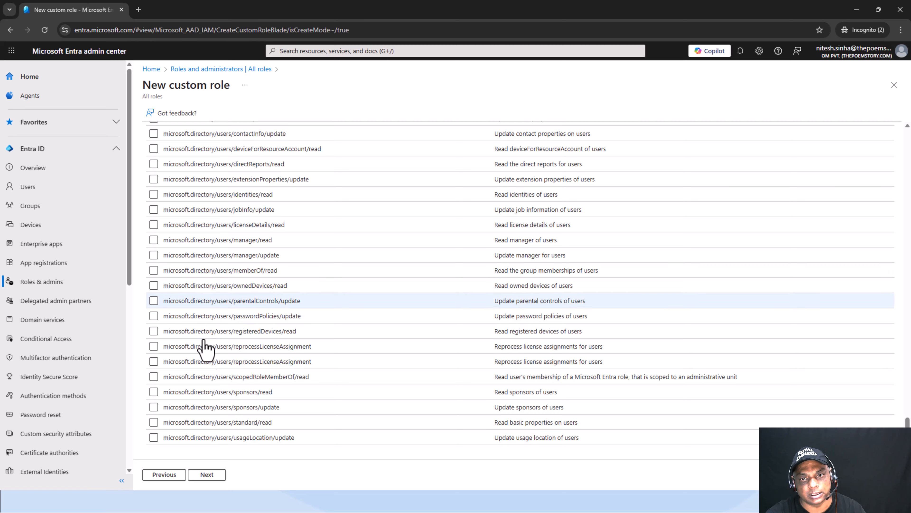
# Filter the permissions by "Microsoft.directory/user" and look through the matching user permissions
pyautogui.scroll(15, 333, 327)
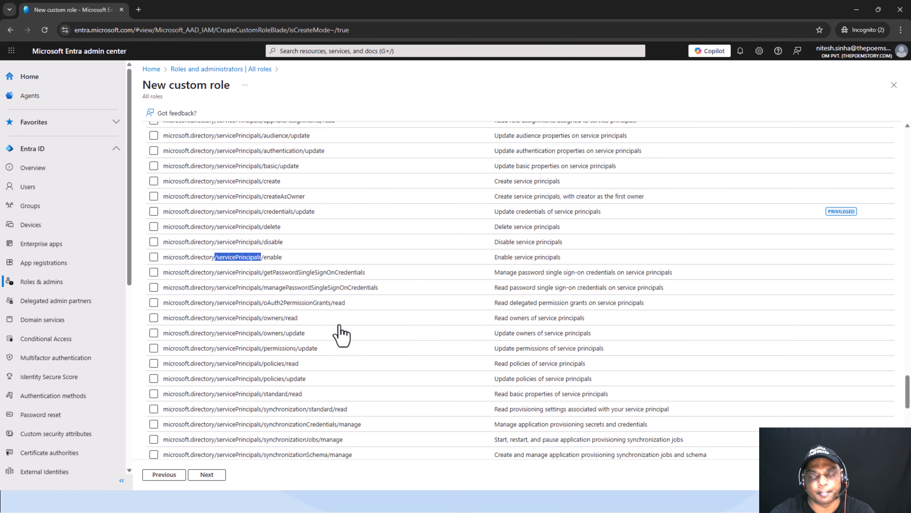
pyautogui.scroll(20, 334, 303)
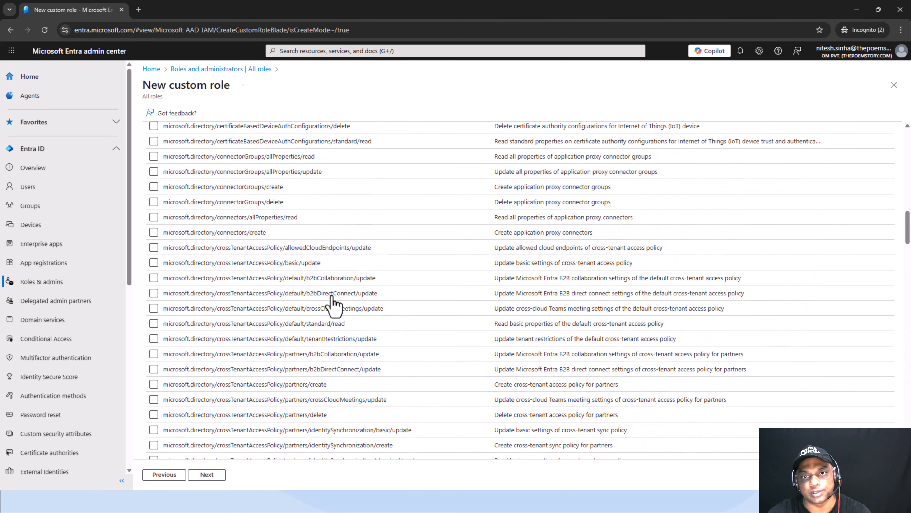
pyautogui.click(254, 194)
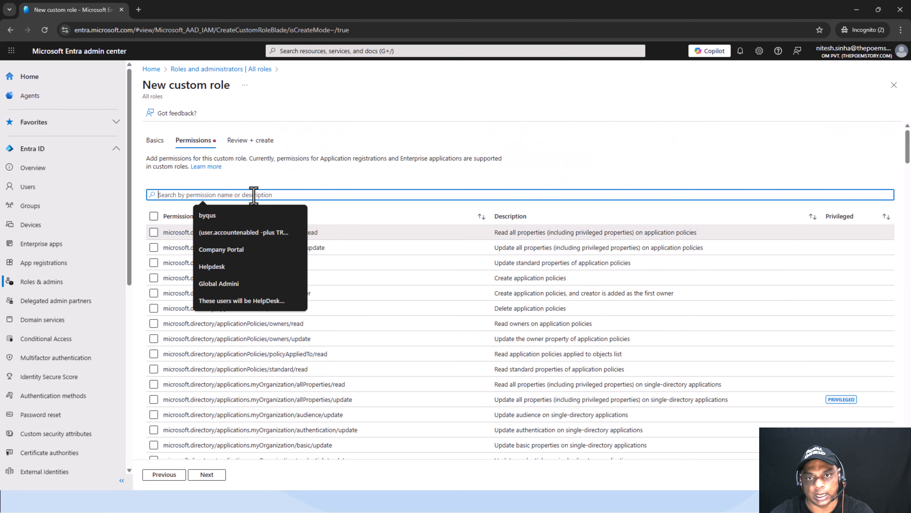
pyautogui.write('Microsoft.directory/user')
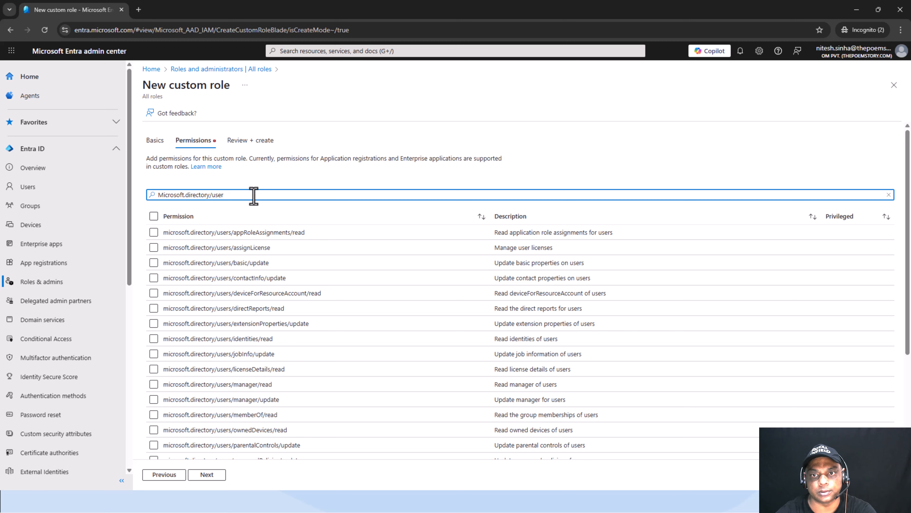
pyautogui.scroll(-3, 356, 261)
pyautogui.scroll(3, 358, 260)
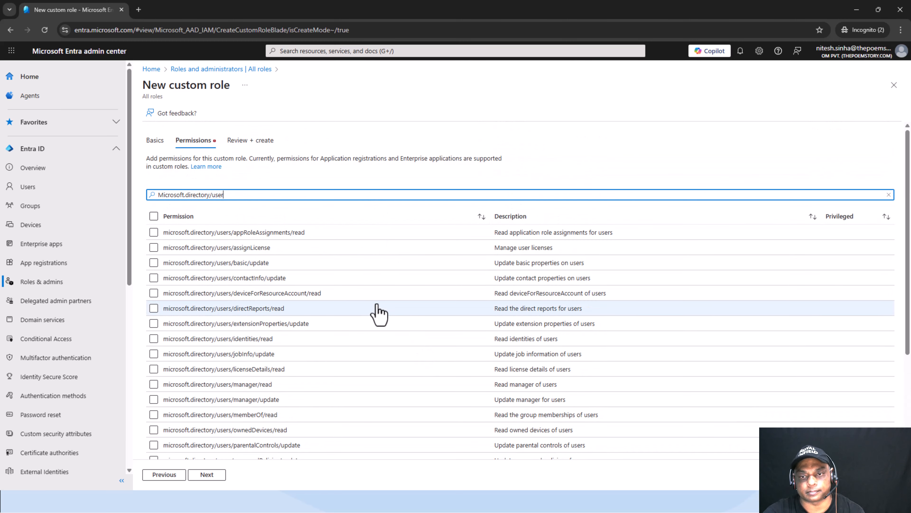
pyautogui.scroll(-4, 375, 309)
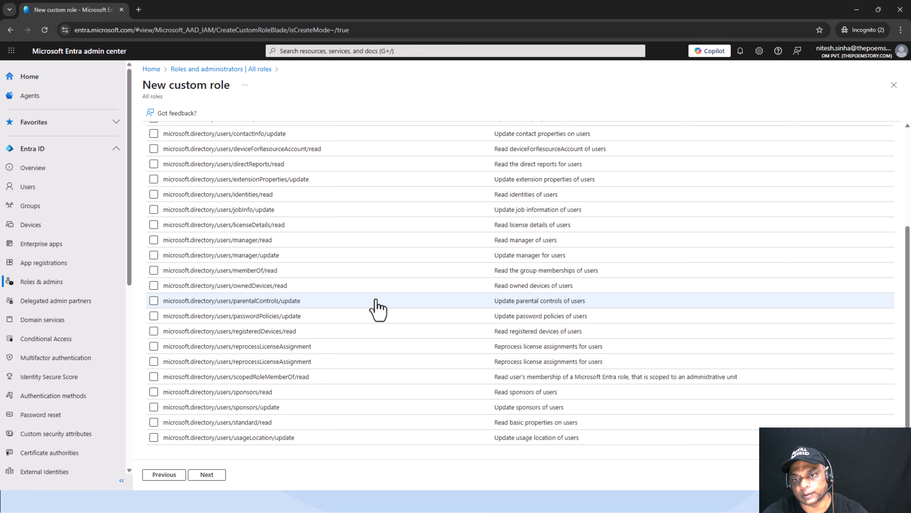
# Review the filtered microsoft.directory/users permissions and their descriptions from appRoleAssignments/read through to usageLocation/update
pyautogui.scroll(4, 375, 303)
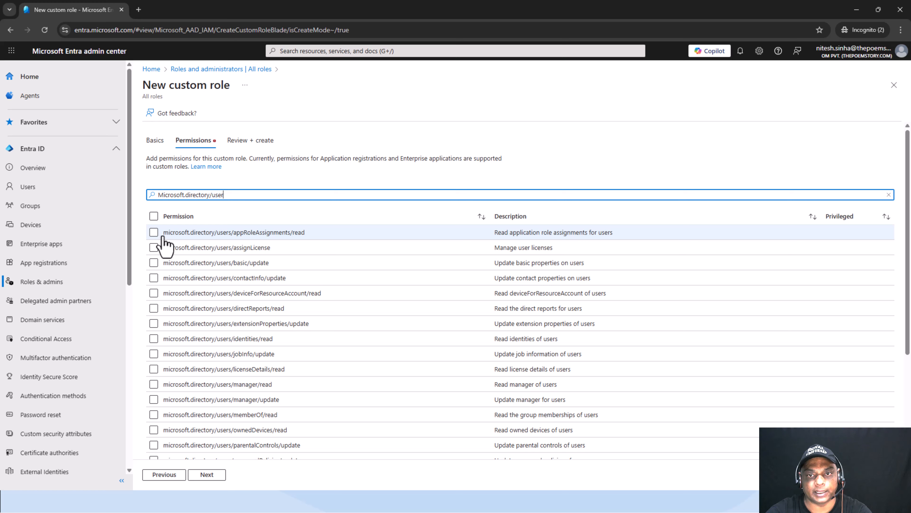
pyautogui.moveTo(163, 237); pyautogui.dragTo(168, 267)
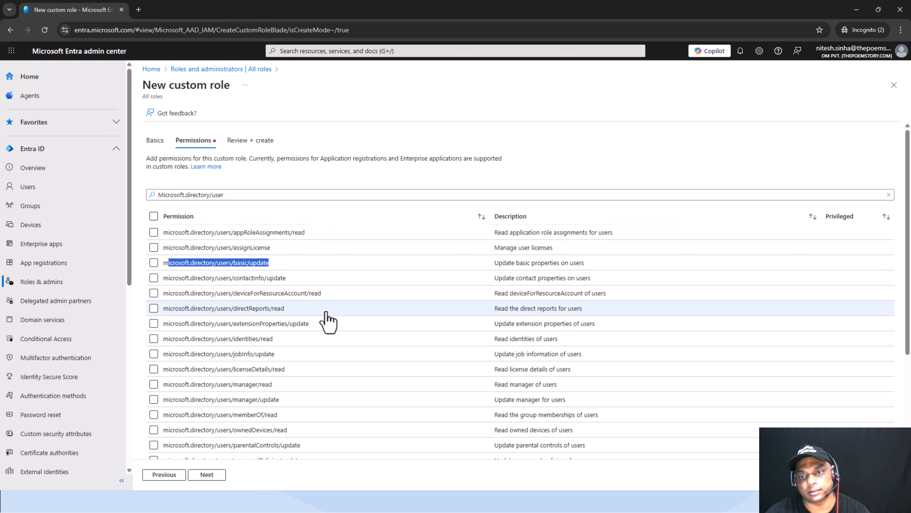
pyautogui.scroll(-2, 328, 320)
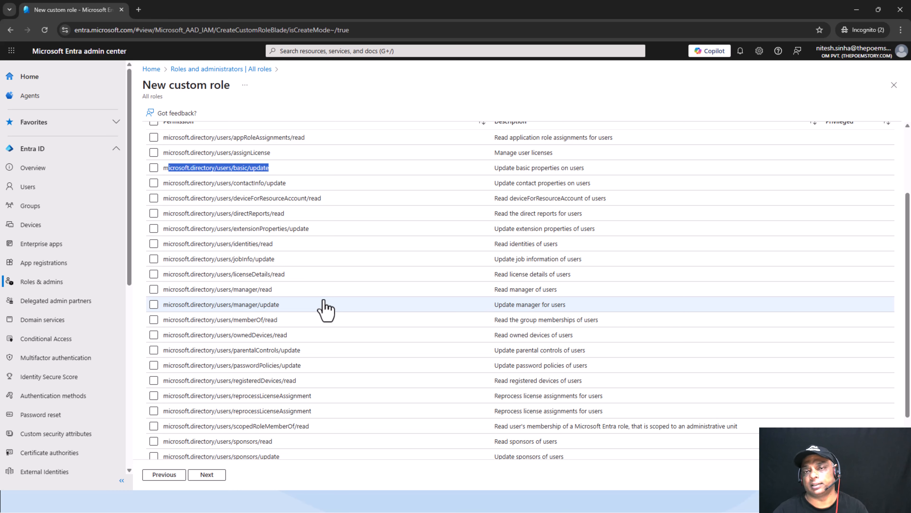
pyautogui.scroll(3, 324, 309)
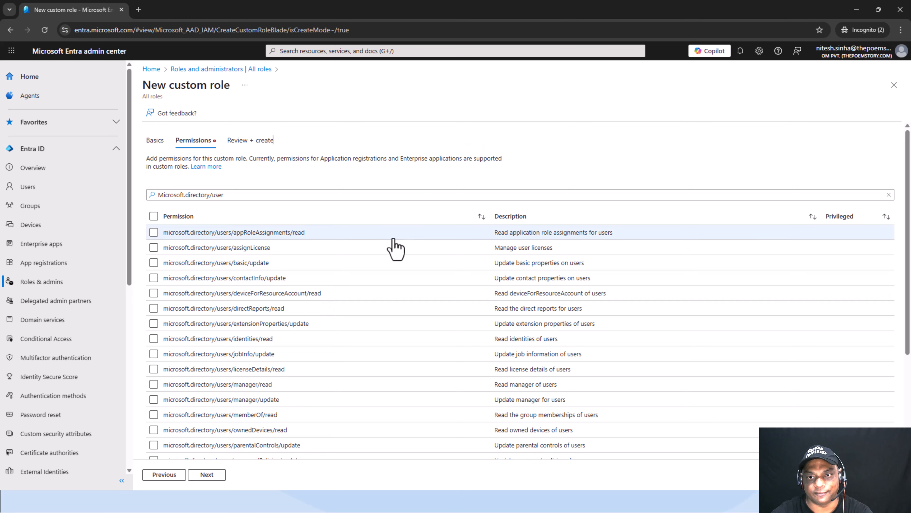
pyautogui.scroll(-4, 392, 246)
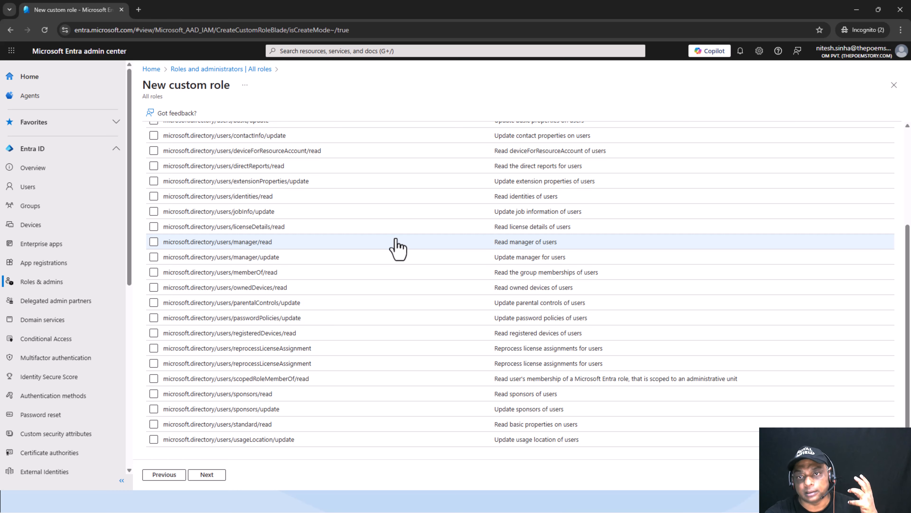
pyautogui.scroll(4, 395, 251)
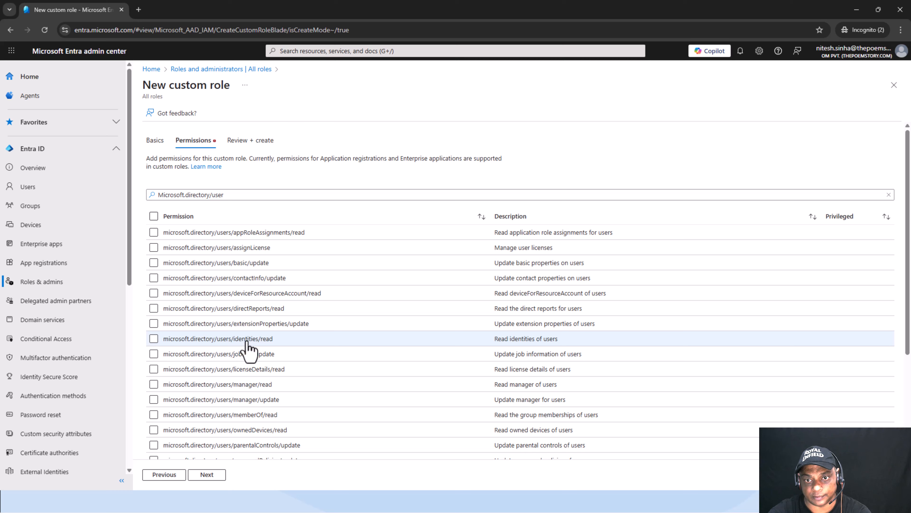
pyautogui.click(154, 339)
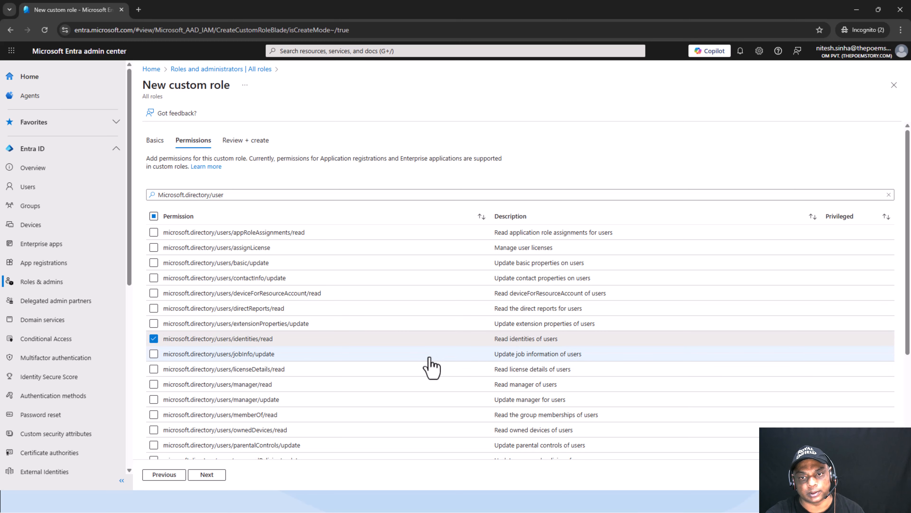
pyautogui.scroll(-1, 430, 367)
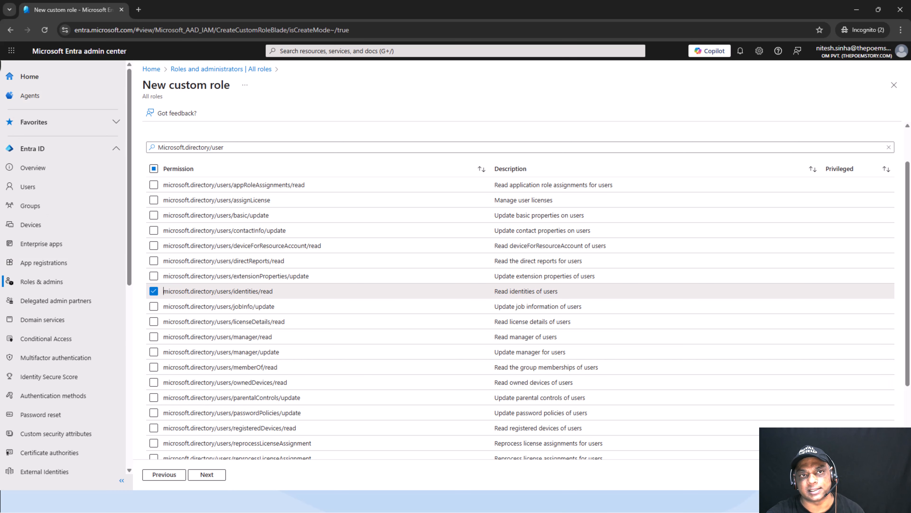
pyautogui.scroll(2, 369, 341)
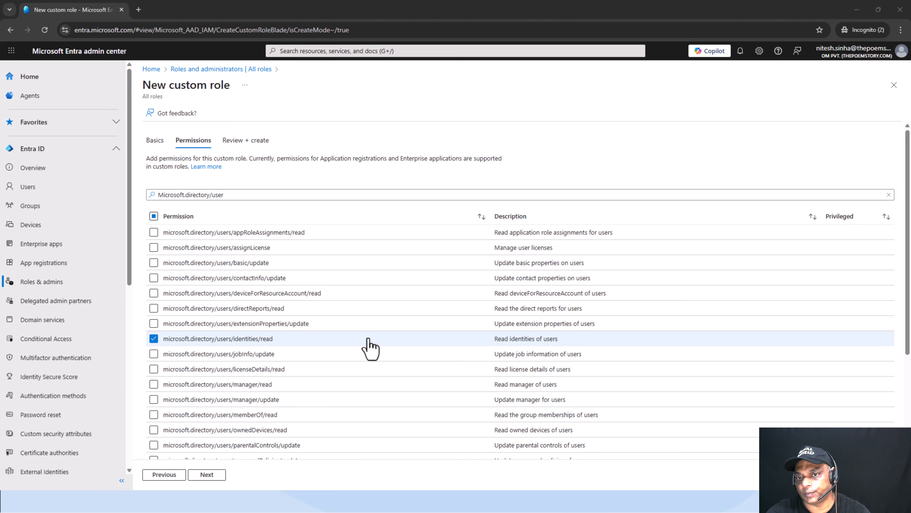
pyautogui.click(153, 340)
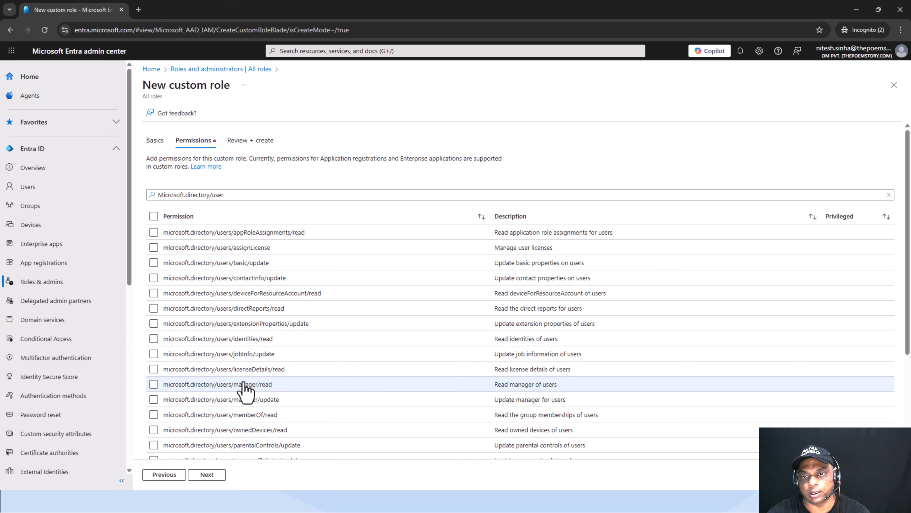
# Select the microsoft.directory/users/identities/read permission for the custom role
pyautogui.scroll(-1, 243, 388)
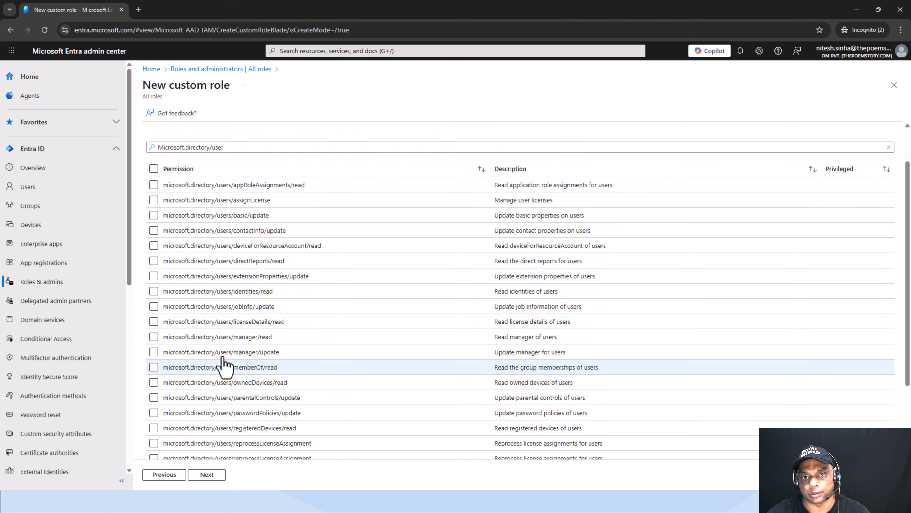
pyautogui.click(154, 294)
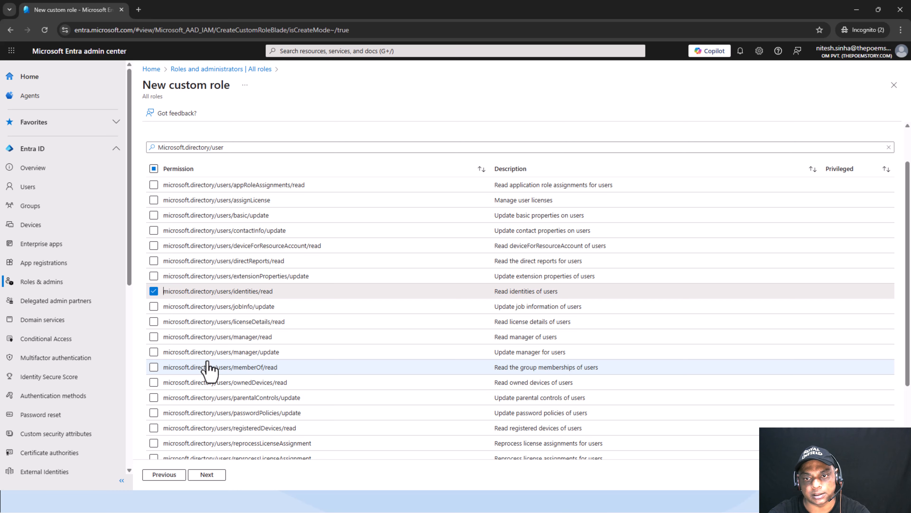
pyautogui.scroll(-1, 207, 370)
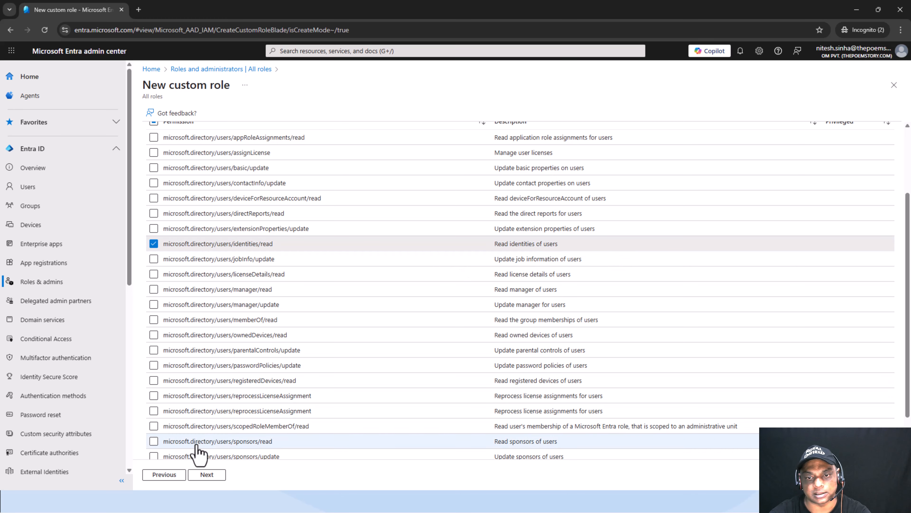
# Review the role definition with its identities/read permission and create the custom role, dismissing the notification
pyautogui.click(207, 475)
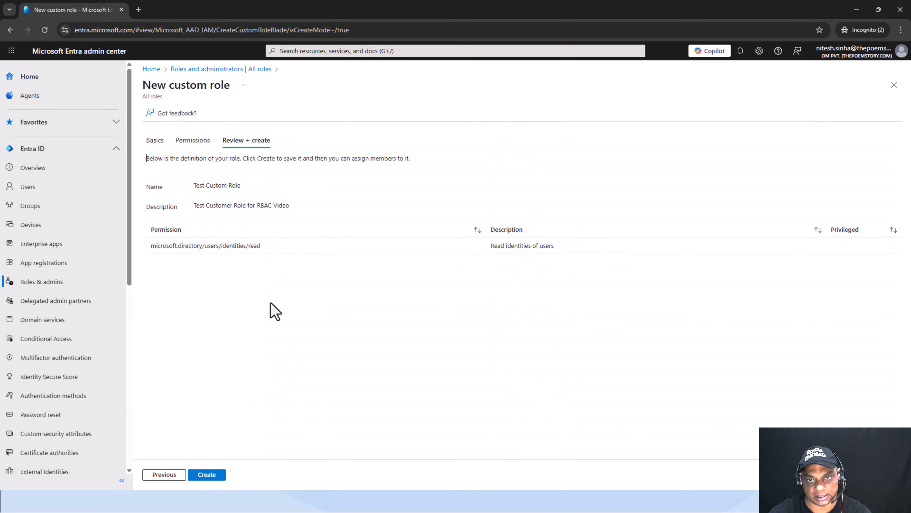
pyautogui.moveTo(149, 246); pyautogui.dragTo(315, 249)
pyautogui.click(339, 317)
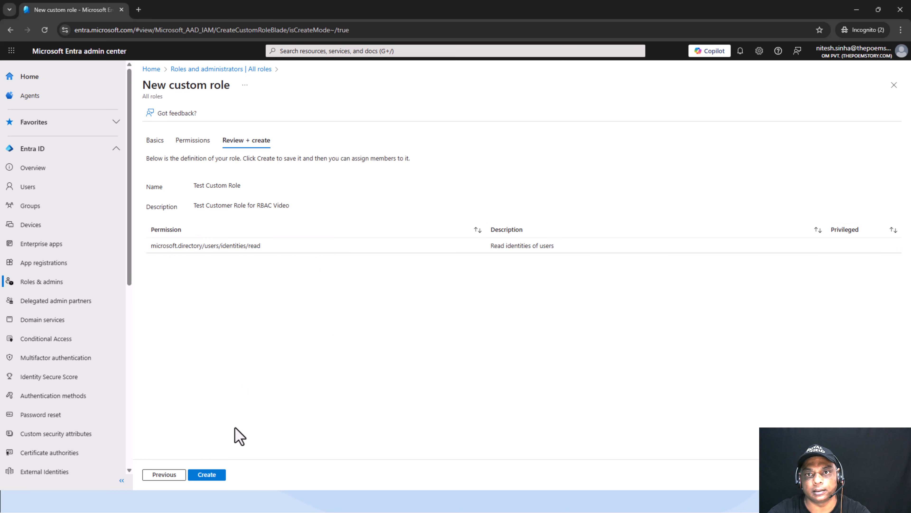
pyautogui.click(211, 475)
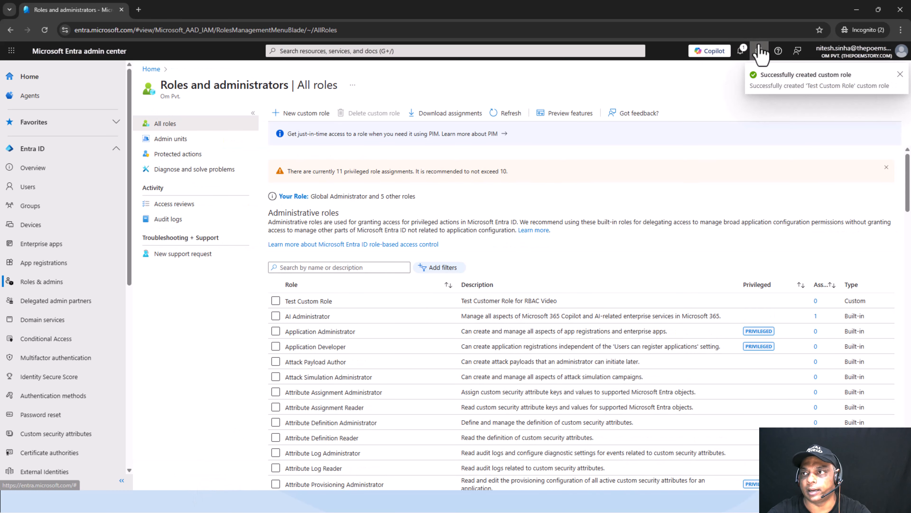
pyautogui.click(900, 75)
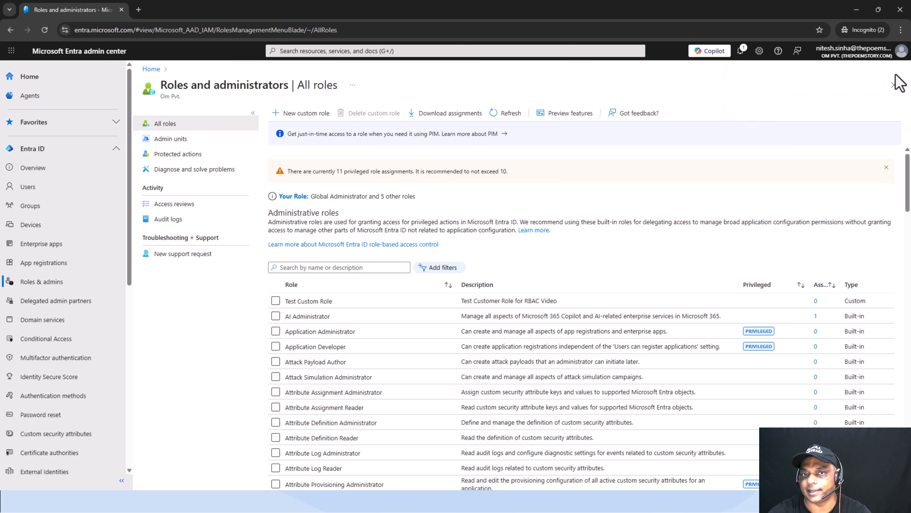
# Search the roles for "test" and open the assignments of Test Custom Role, reloading the page
pyautogui.click(344, 267)
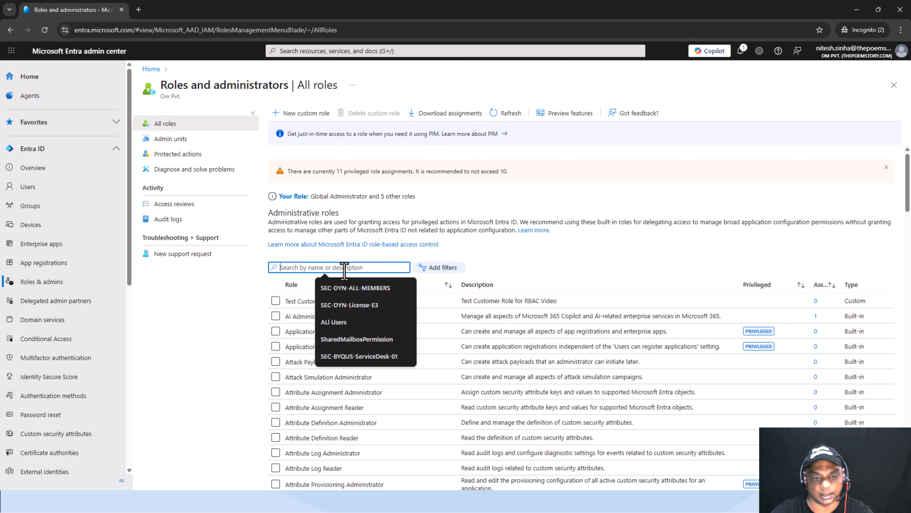
pyautogui.write('test')
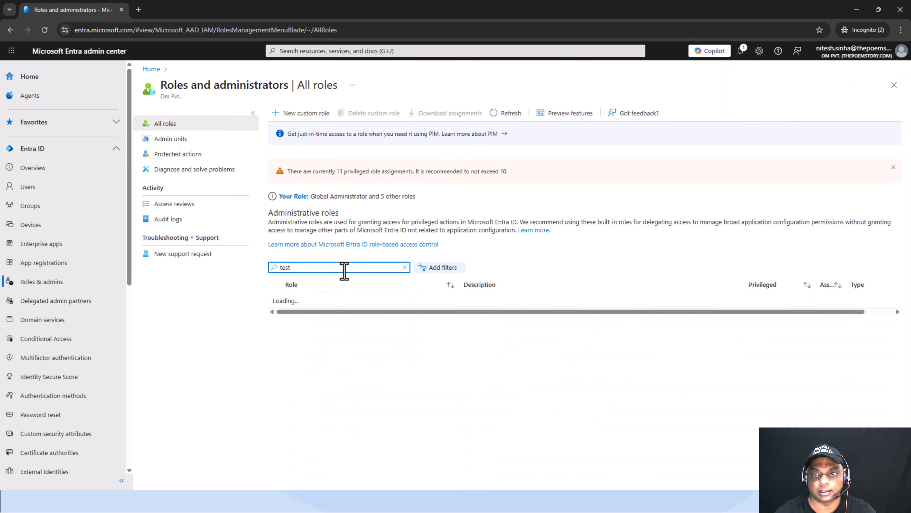
pyautogui.click(315, 303)
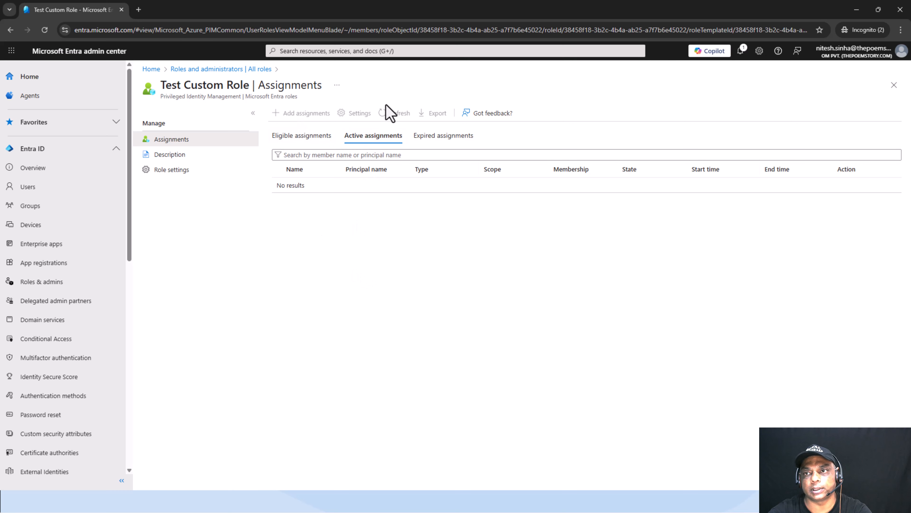
pyautogui.click(44, 30)
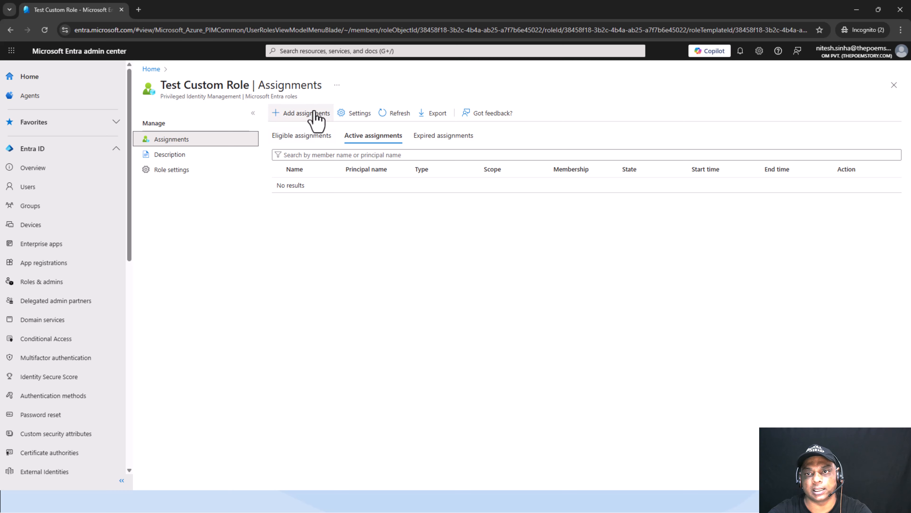
# Start adding an assignment to Test Custom Role and examine its resource type and scope type
pyautogui.click(314, 113)
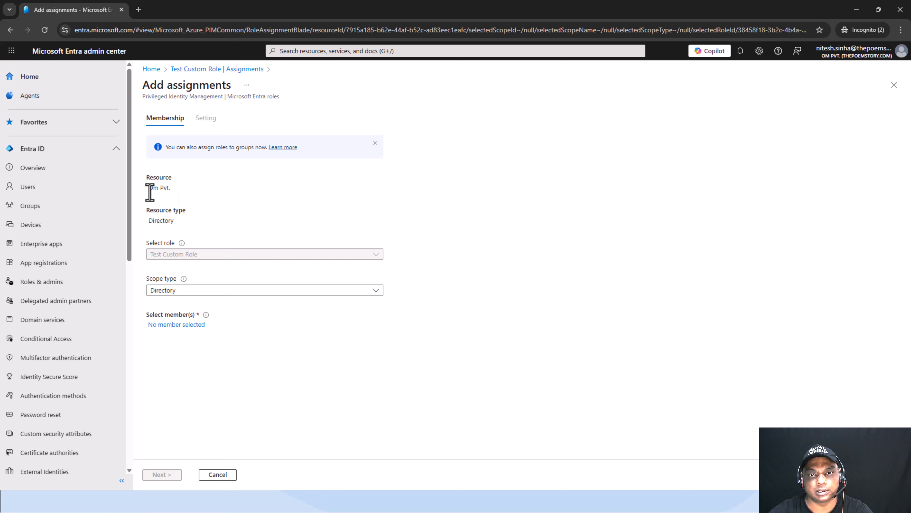
pyautogui.moveTo(140, 209); pyautogui.dragTo(155, 223)
pyautogui.click(191, 220)
pyautogui.click(144, 226)
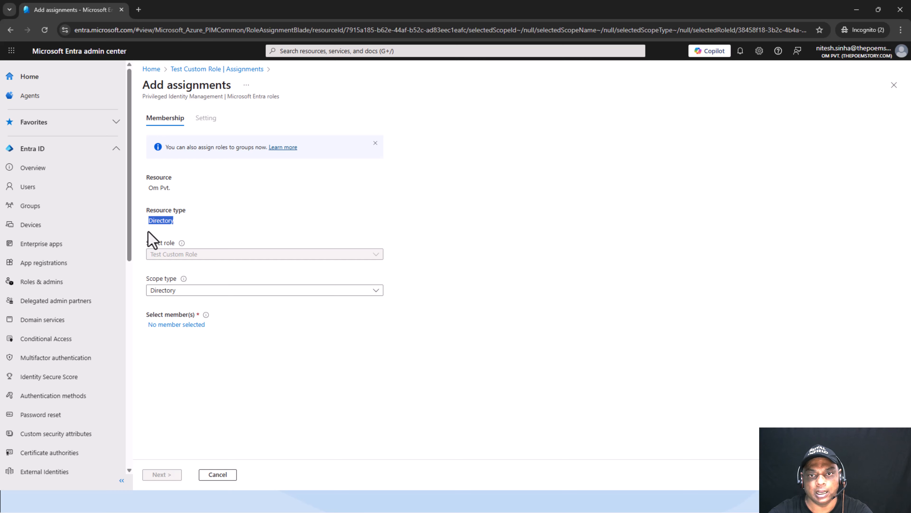
pyautogui.moveTo(148, 267); pyautogui.dragTo(252, 291)
pyautogui.click(261, 293)
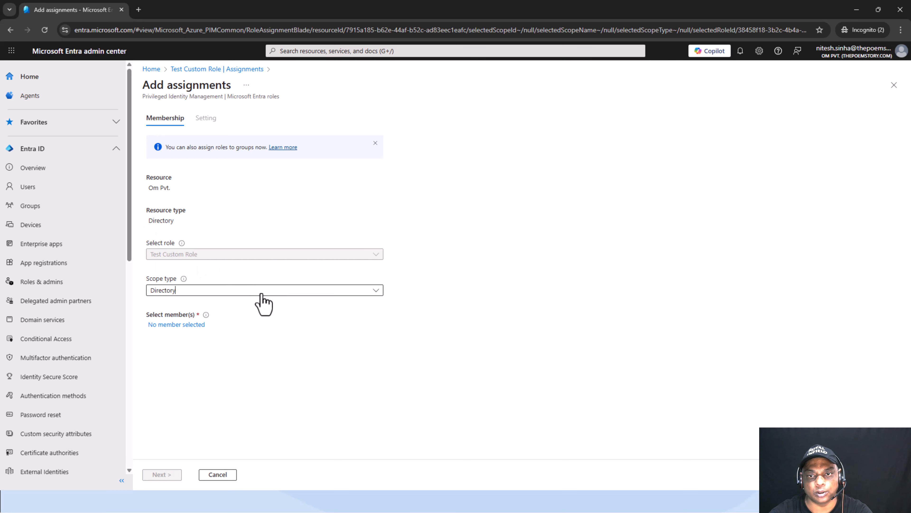
# Try Application, Device, Group and Service principal in turn as the assignment's scope type
pyautogui.click(261, 294)
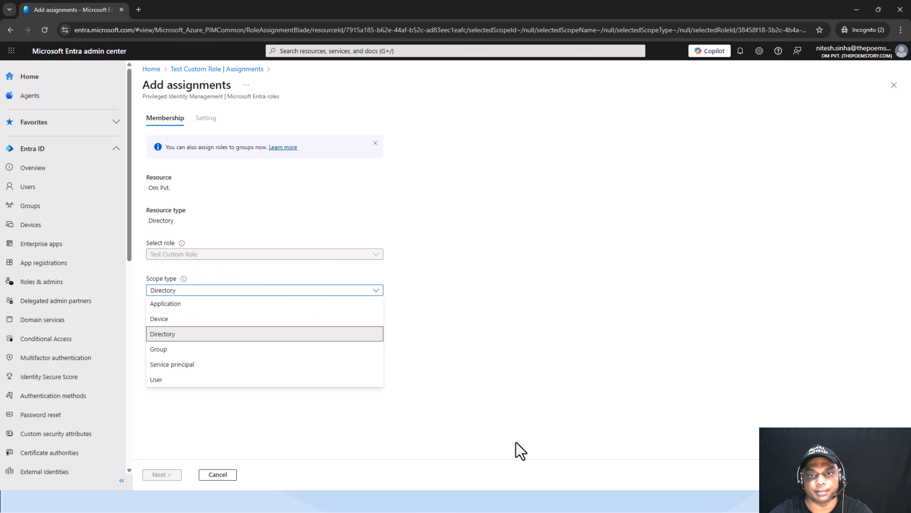
pyautogui.click(282, 308)
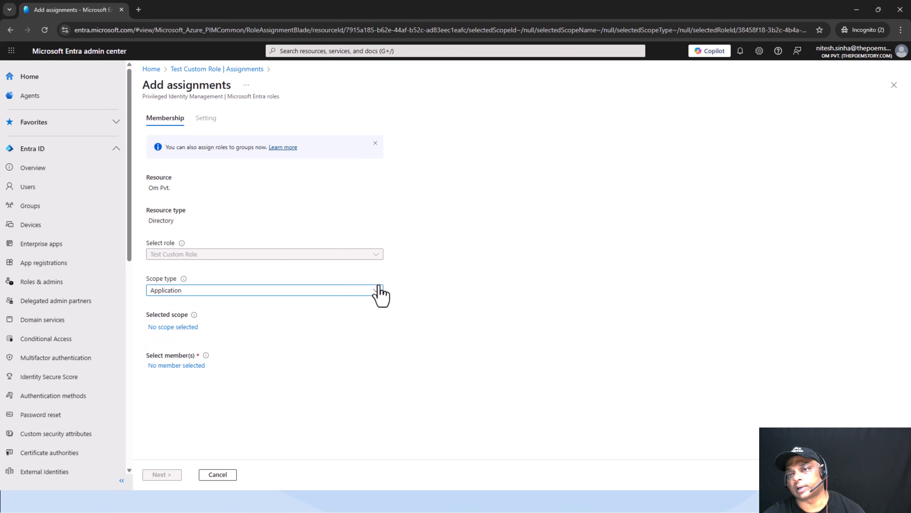
pyautogui.click(375, 291)
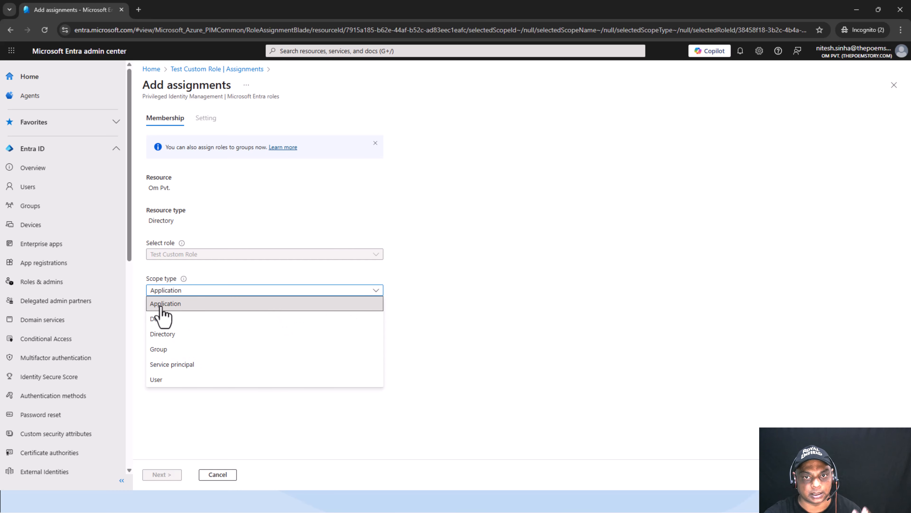
pyautogui.click(175, 321)
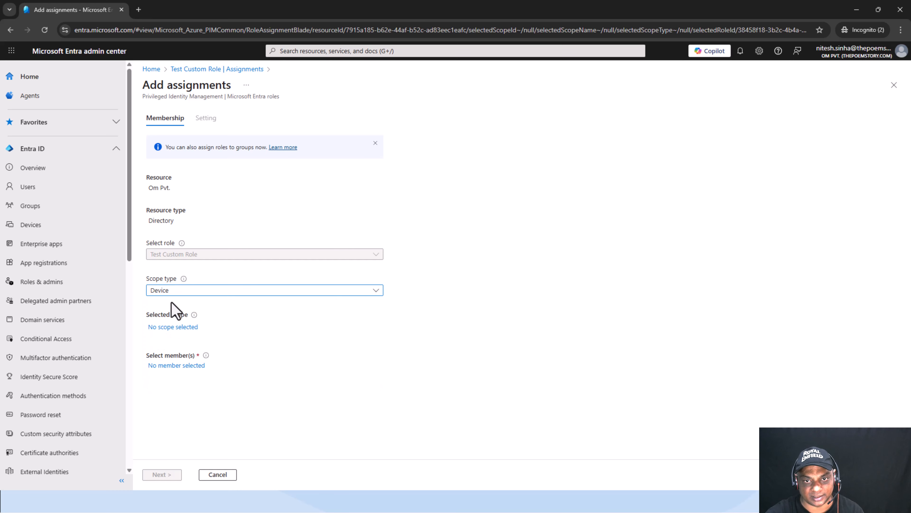
pyautogui.click(196, 291)
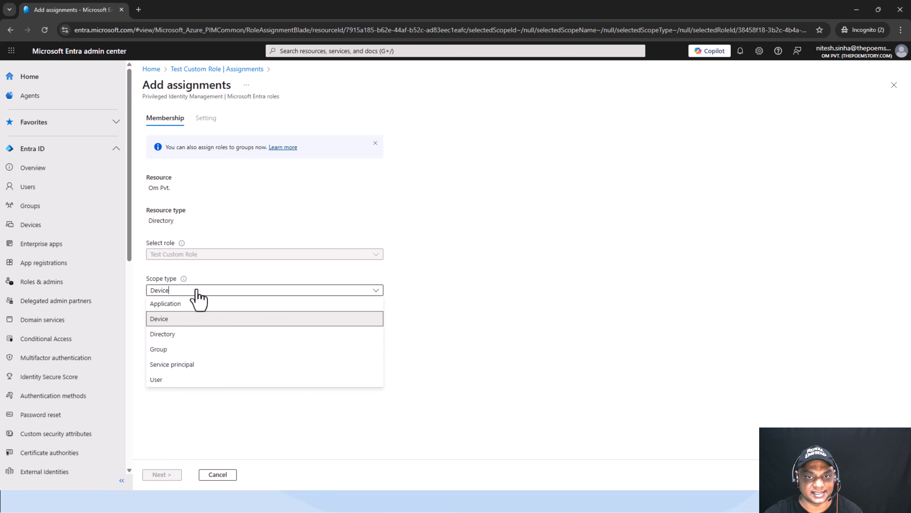
pyautogui.click(204, 349)
pyautogui.click(233, 291)
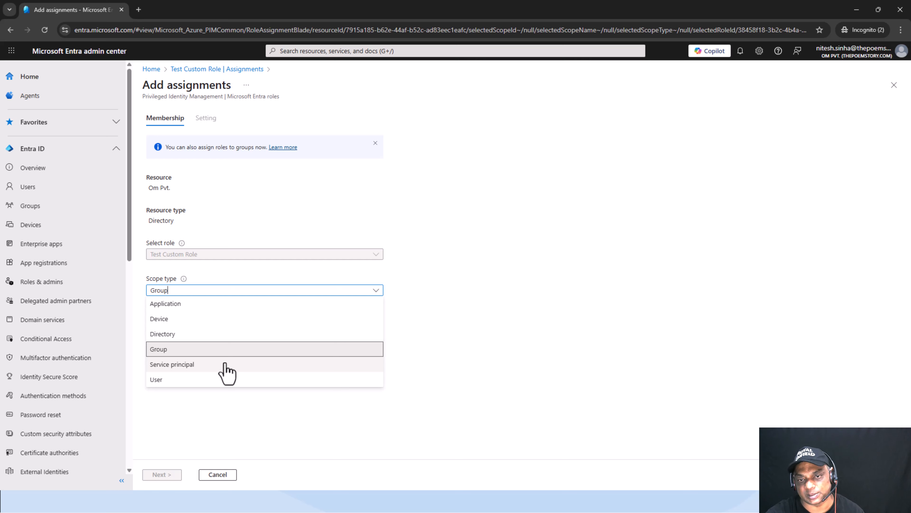
pyautogui.click(225, 366)
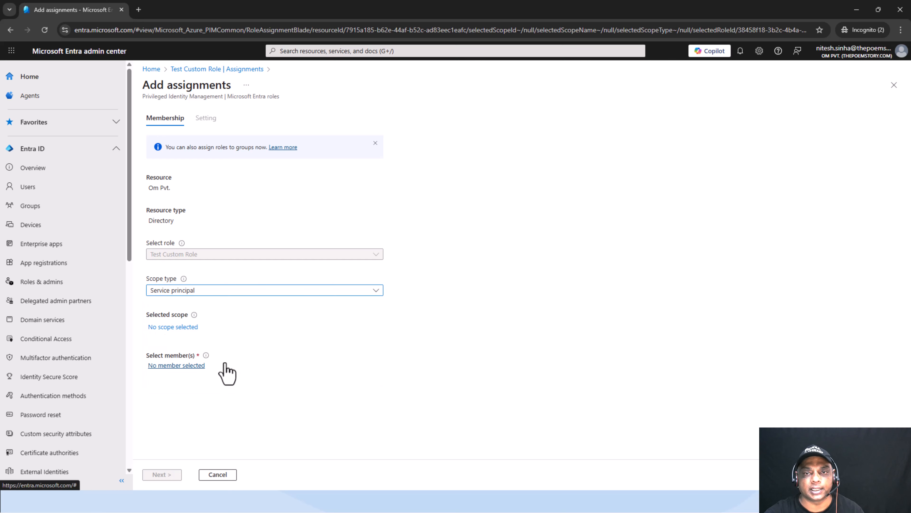
# Try User as the assignment's scope type and tick individual users as its scope
pyautogui.click(250, 291)
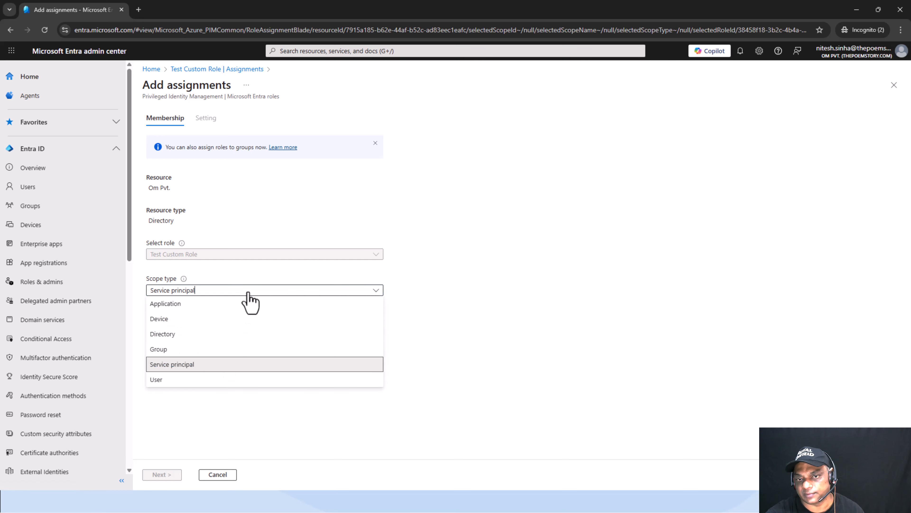
pyautogui.click(247, 379)
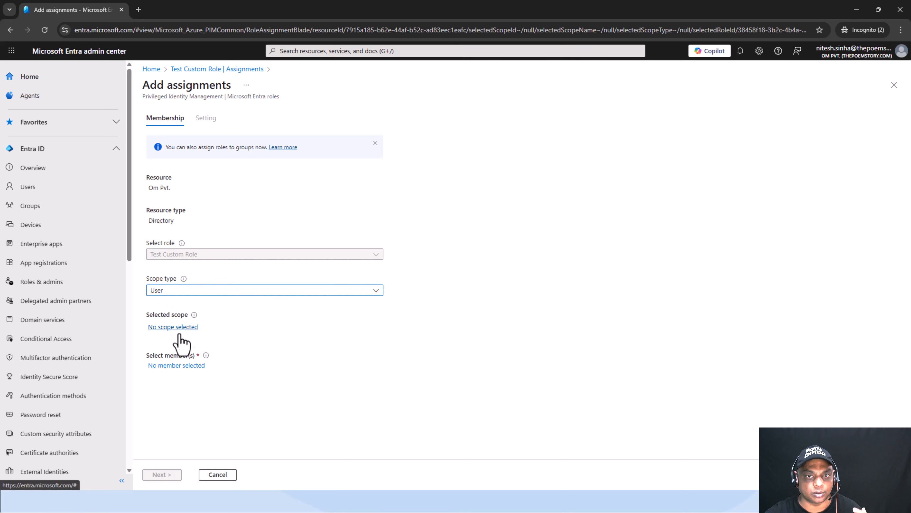
pyautogui.moveTo(146, 314); pyautogui.dragTo(218, 332)
pyautogui.click(193, 327)
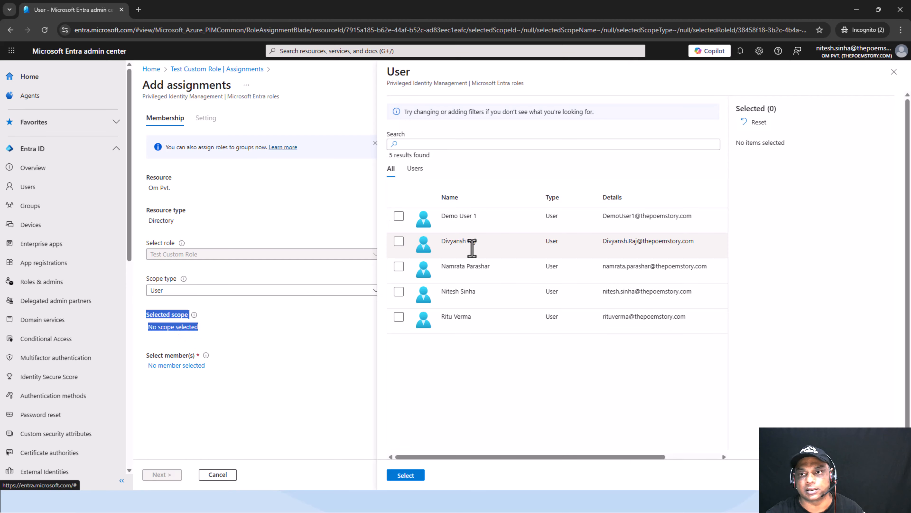
pyautogui.click(399, 217)
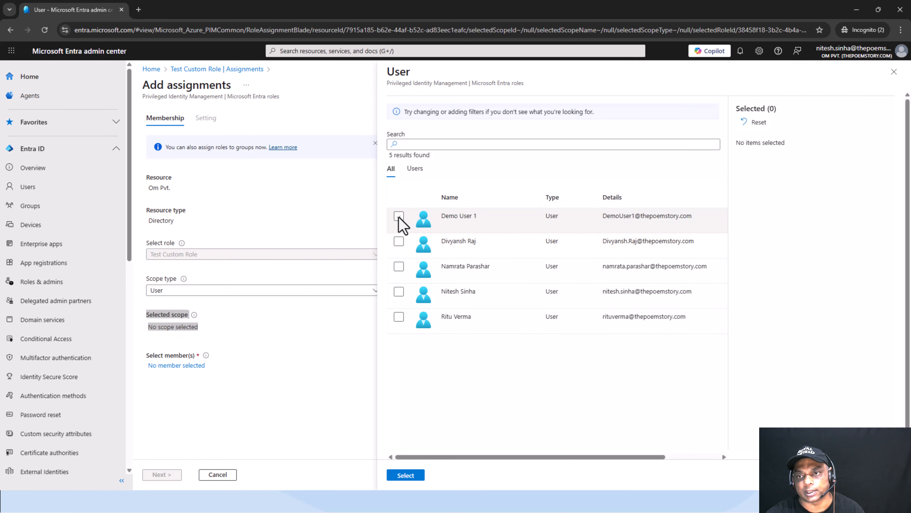
pyautogui.click(398, 241)
pyautogui.click(399, 216)
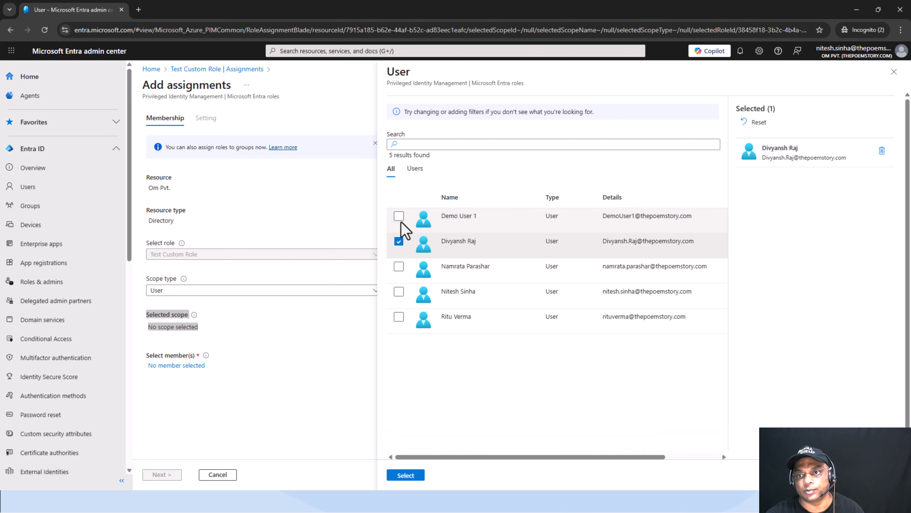
pyautogui.click(398, 241)
pyautogui.click(301, 336)
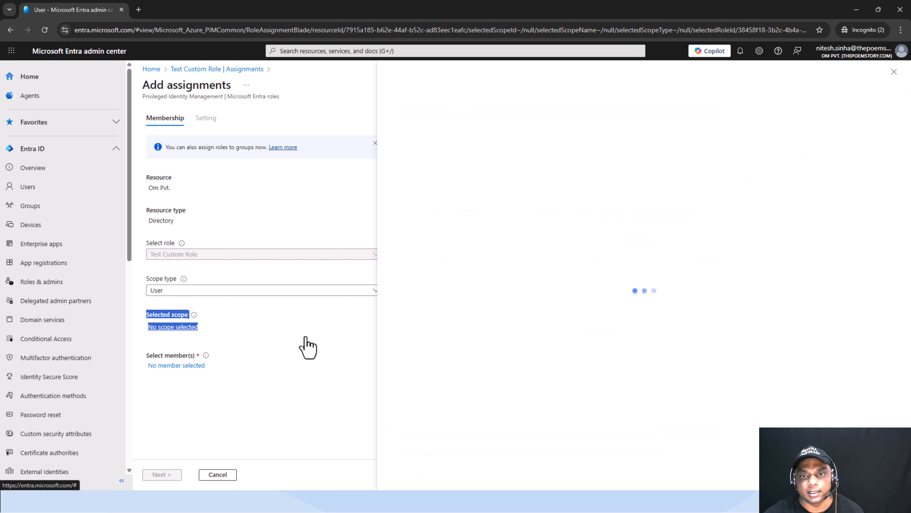
# Reopen the user list for the scope, tick and clear one user, and close it without choosing a scope
pyautogui.click(282, 340)
pyautogui.click(281, 290)
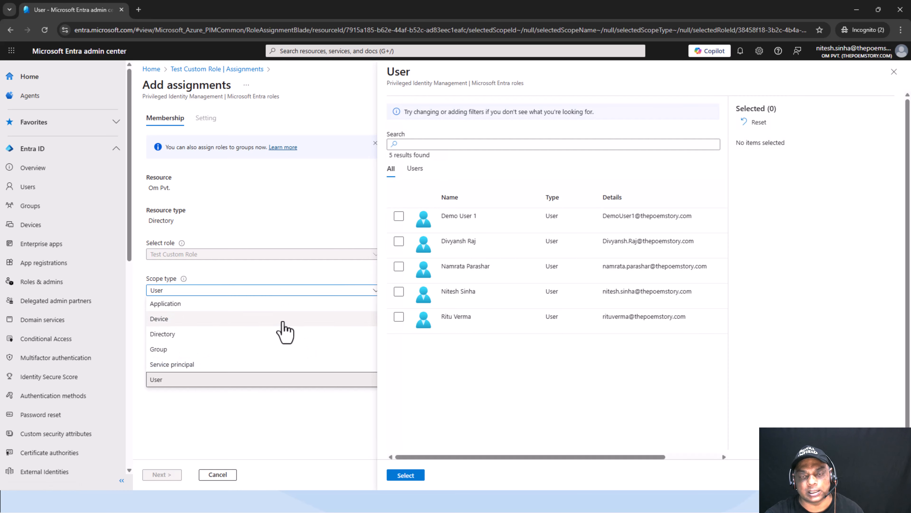
pyautogui.click(239, 380)
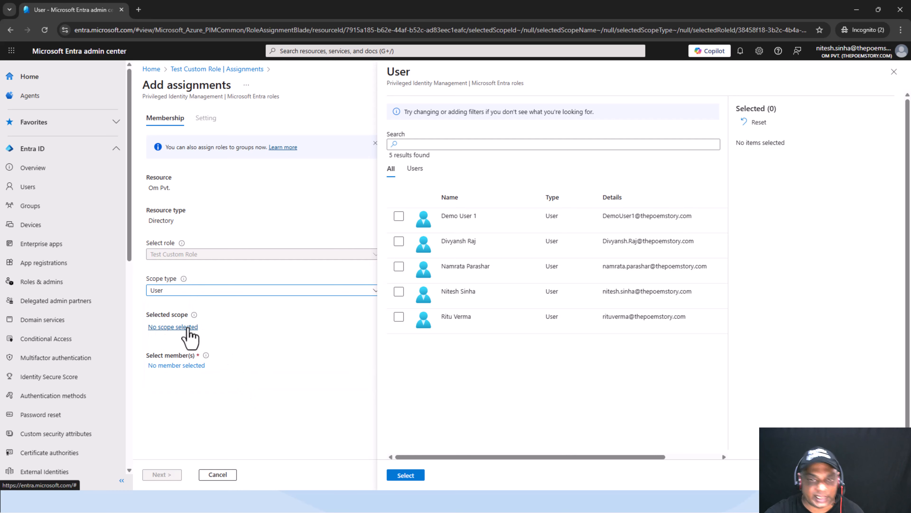
pyautogui.click(188, 327)
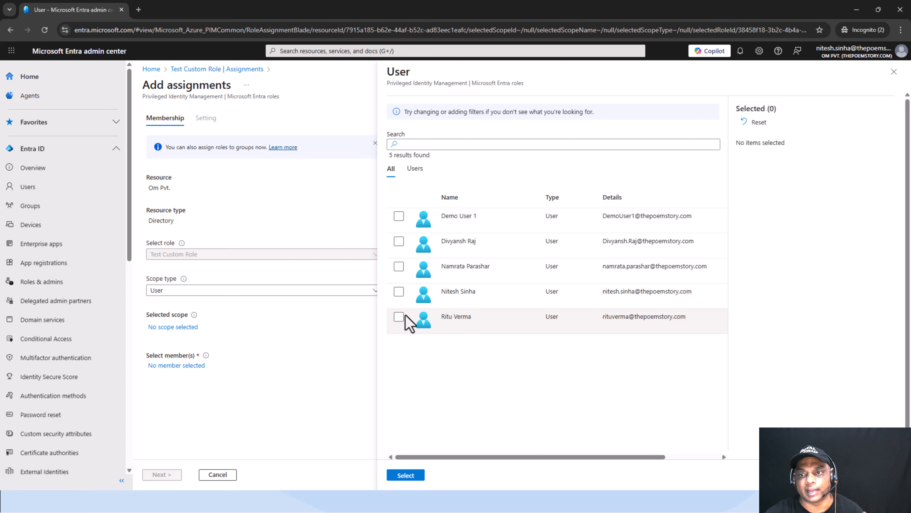
pyautogui.click(400, 318)
pyautogui.click(399, 317)
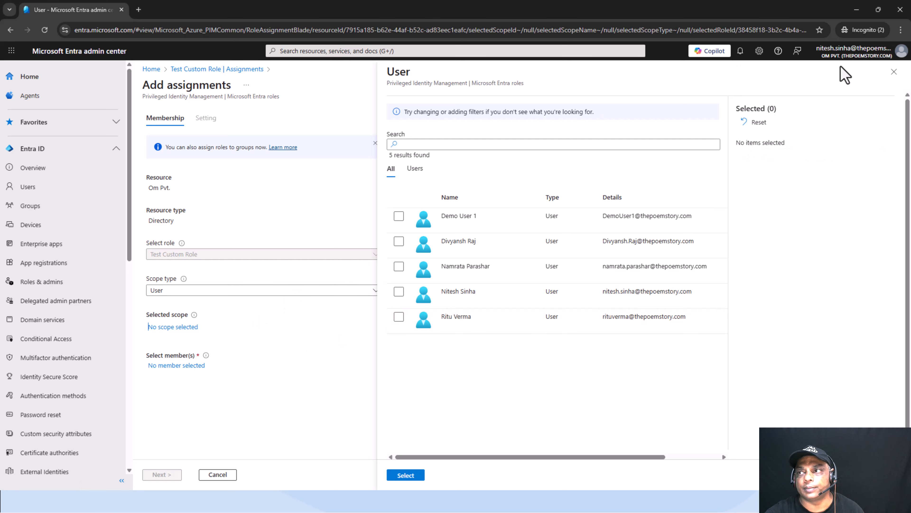
pyautogui.click(894, 72)
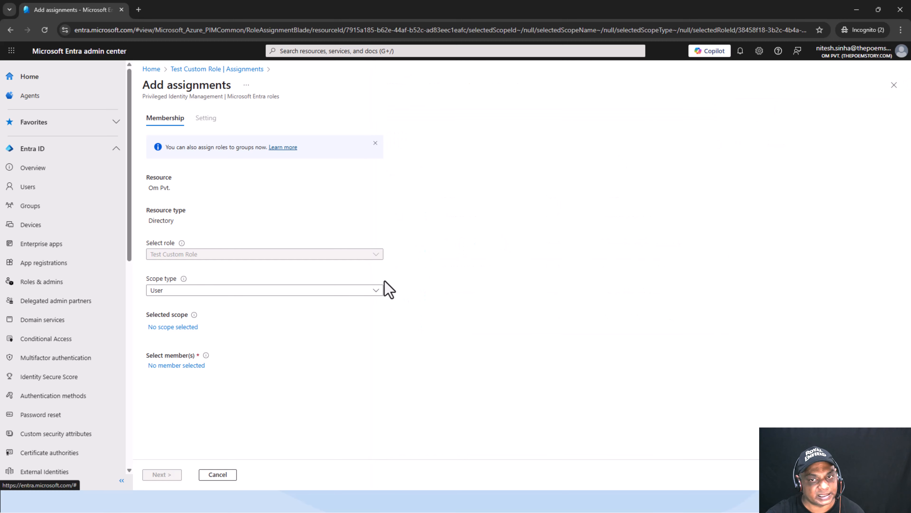
# Set the assignment's scope type to Directory
pyautogui.click(376, 290)
pyautogui.click(255, 339)
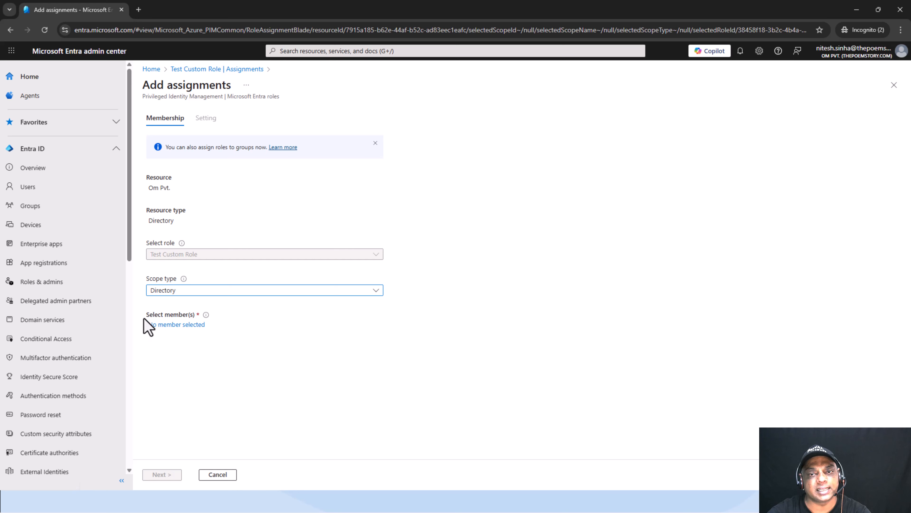
pyautogui.moveTo(143, 319); pyautogui.dragTo(223, 320)
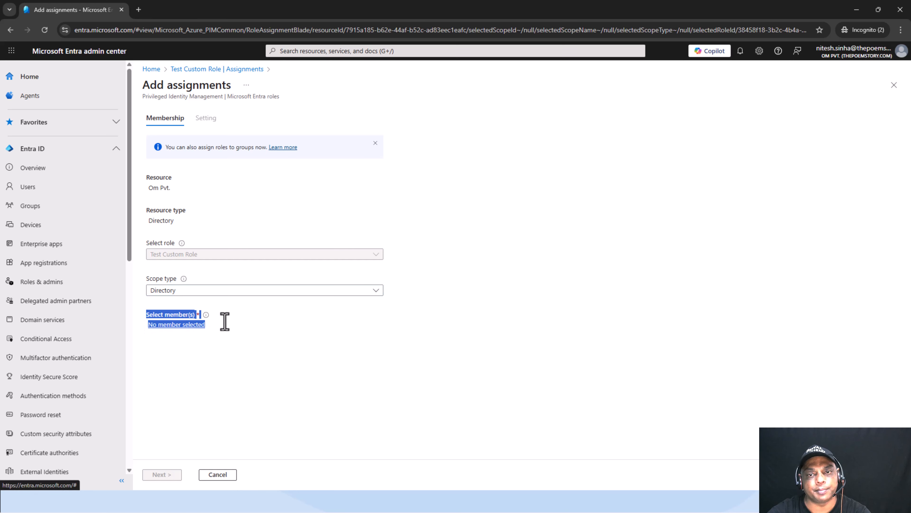
# Open the member selection and look through the eligible users and groups, ticking and clearing SEC-HELPDESK-IT
pyautogui.click(188, 327)
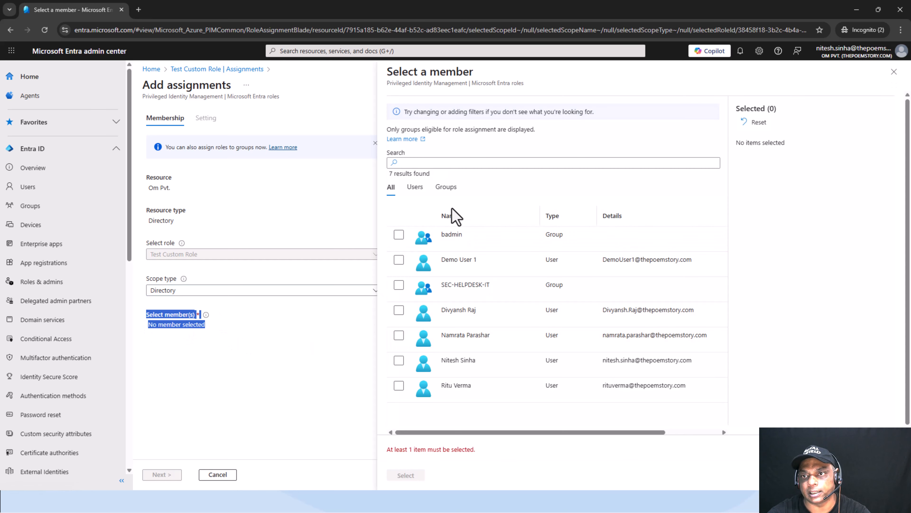
pyautogui.click(446, 188)
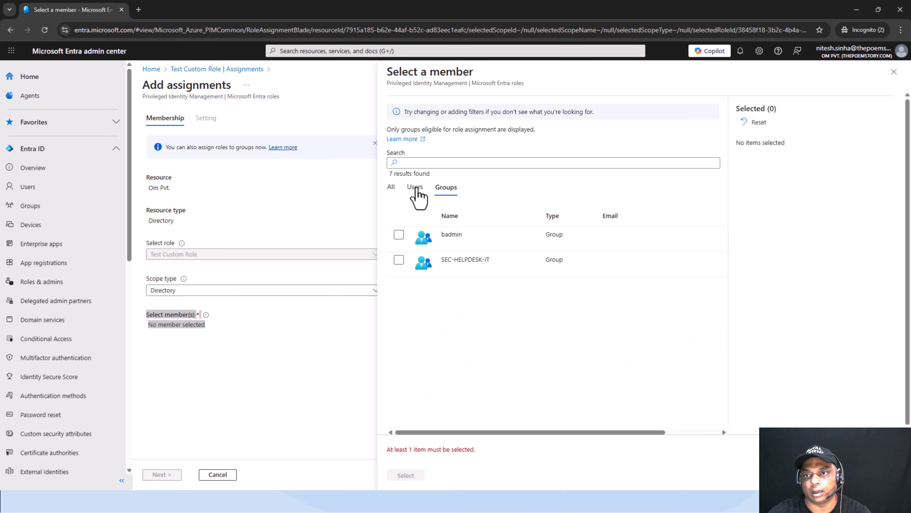
pyautogui.click(416, 188)
pyautogui.click(389, 193)
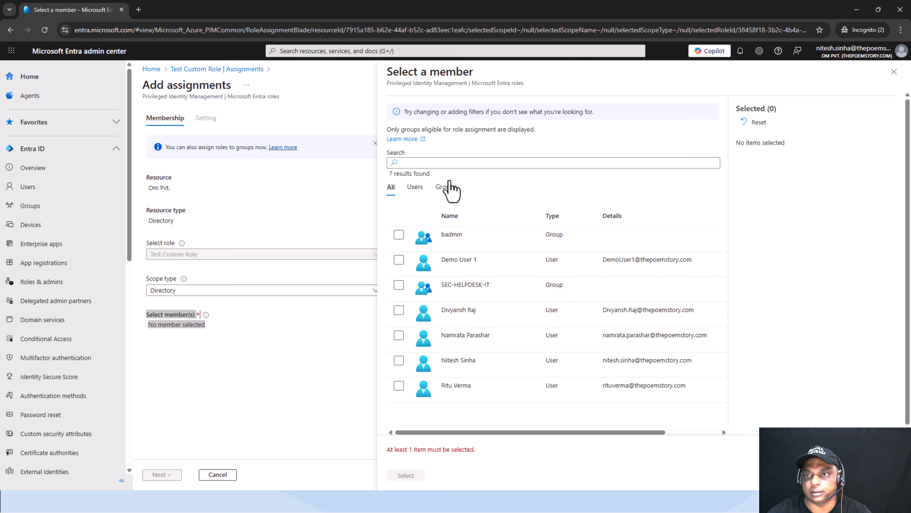
pyautogui.click(449, 195)
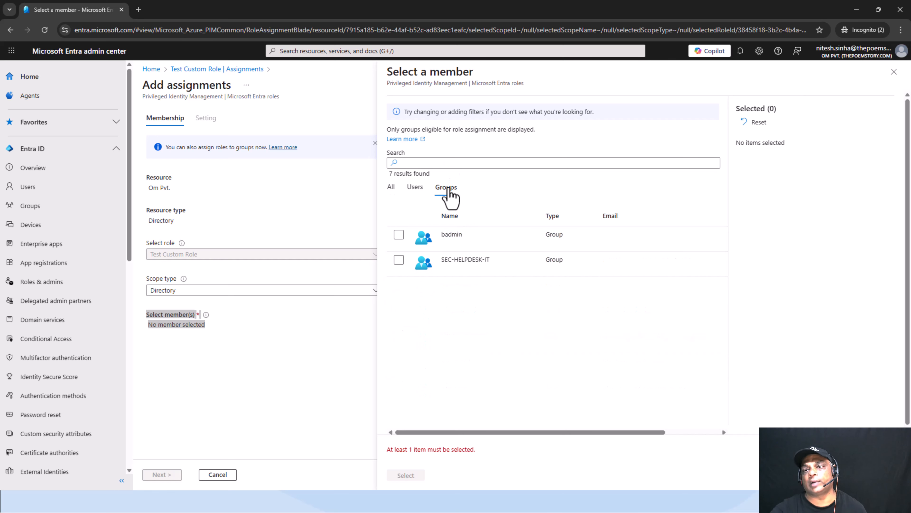
pyautogui.click(399, 260)
pyautogui.click(398, 261)
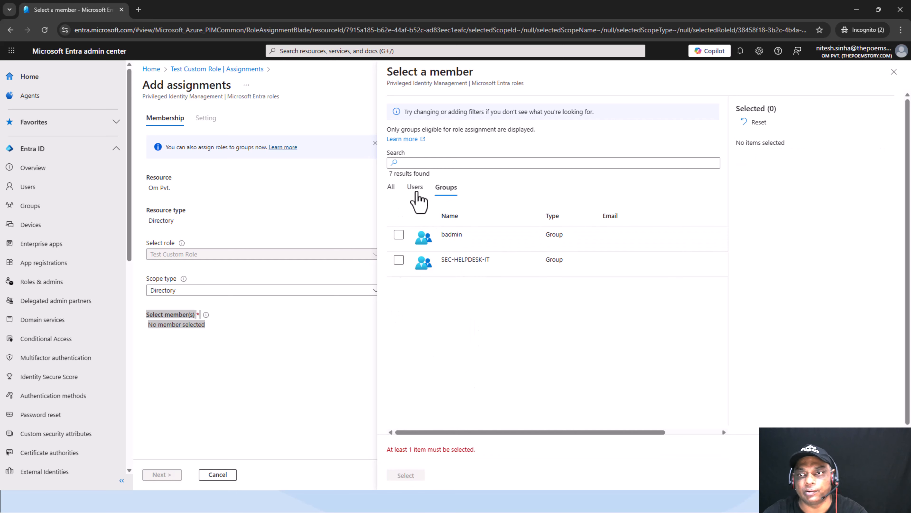
# Select Demo User 1 from the eligible users as the assignment's member
pyautogui.click(415, 187)
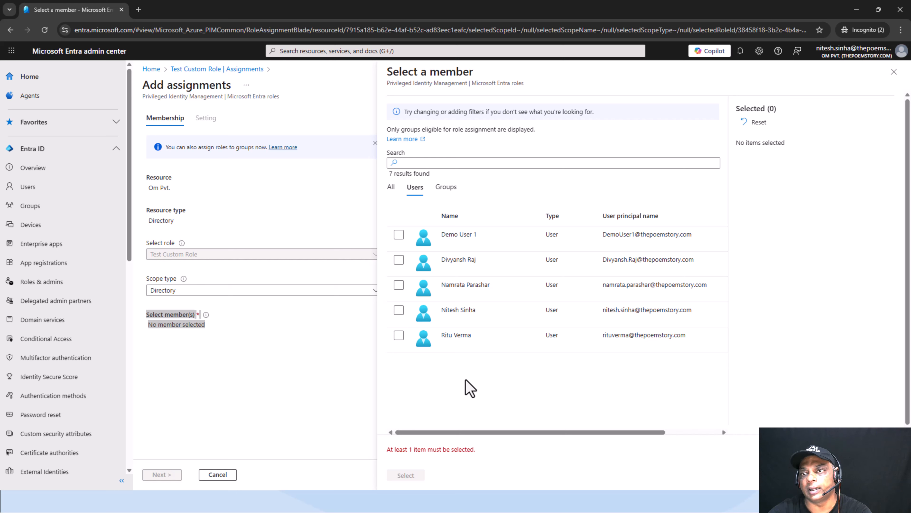
pyautogui.click(399, 235)
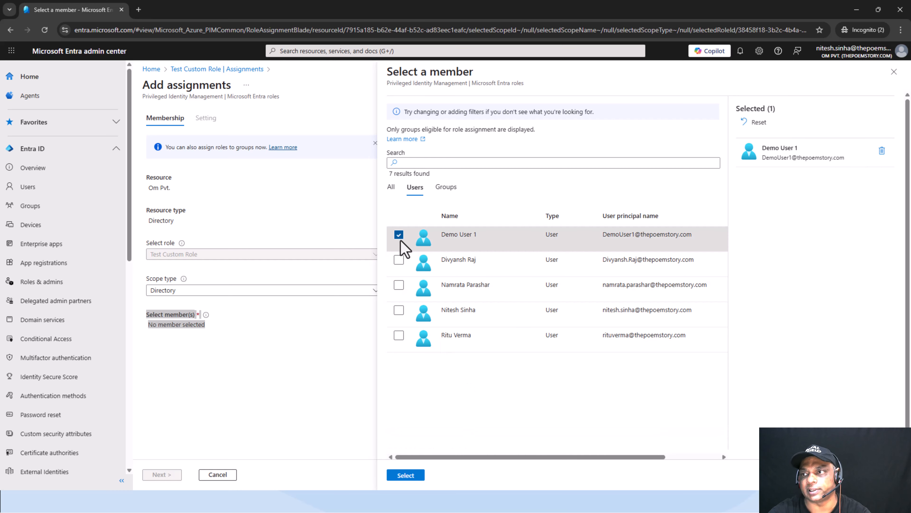
pyautogui.click(406, 474)
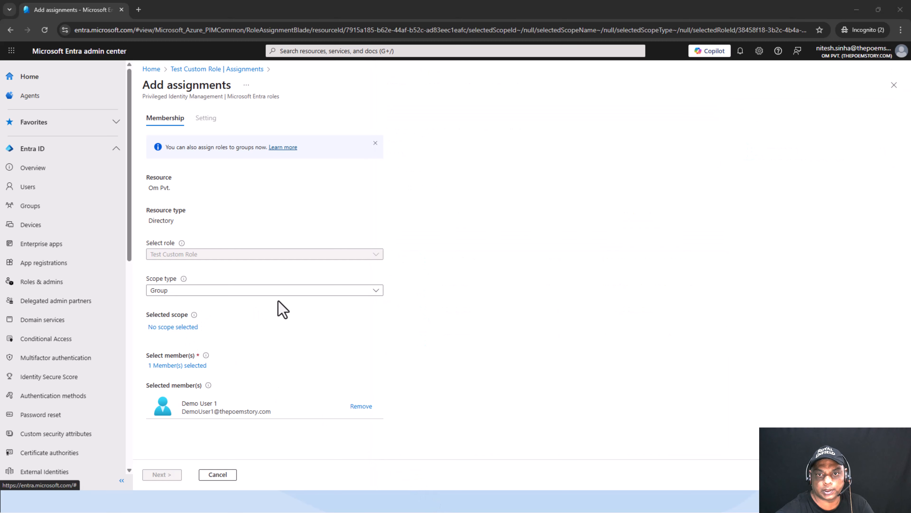
# Switch the scope type from Group back to Directory and continue to the assignment settings
pyautogui.click(173, 293)
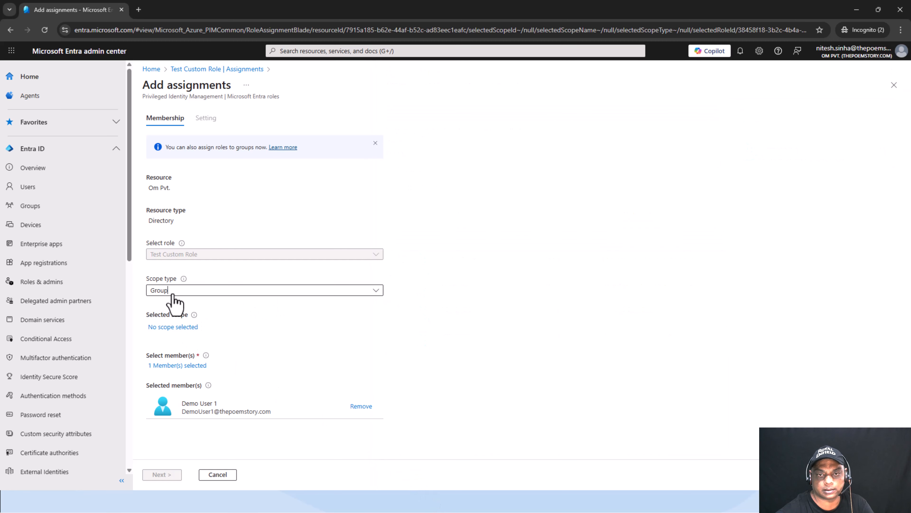
pyautogui.click(181, 337)
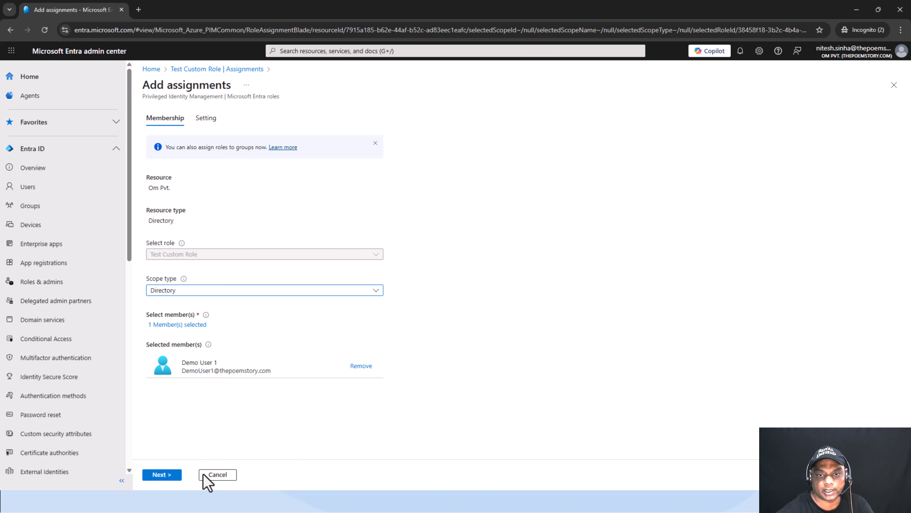
pyautogui.click(169, 477)
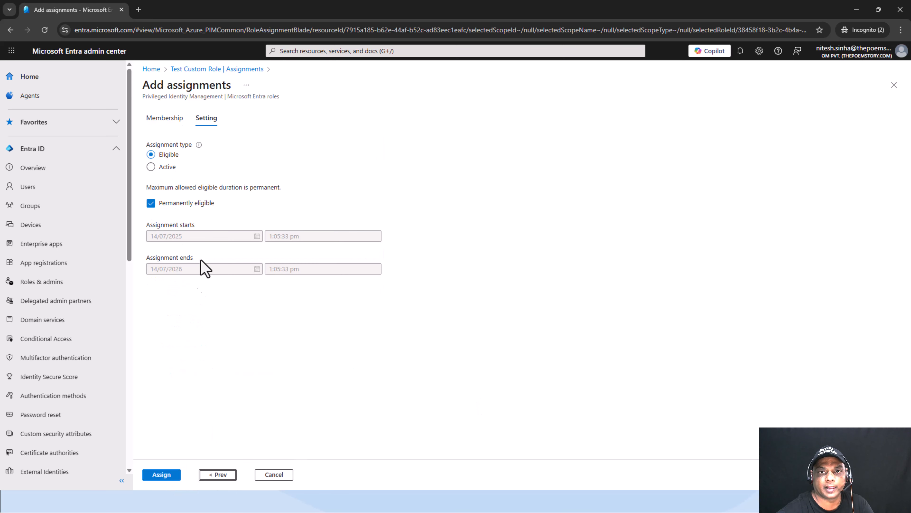
# Make the assignment Active and permanently assigned with the justification "Custom RBAC Role DEMO" and assign the role
pyautogui.click(151, 167)
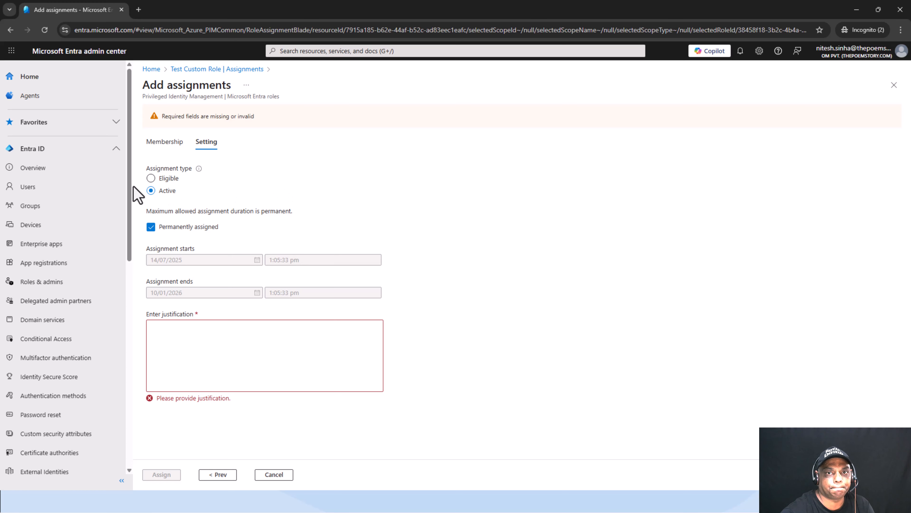
pyautogui.click(157, 179)
pyautogui.click(151, 167)
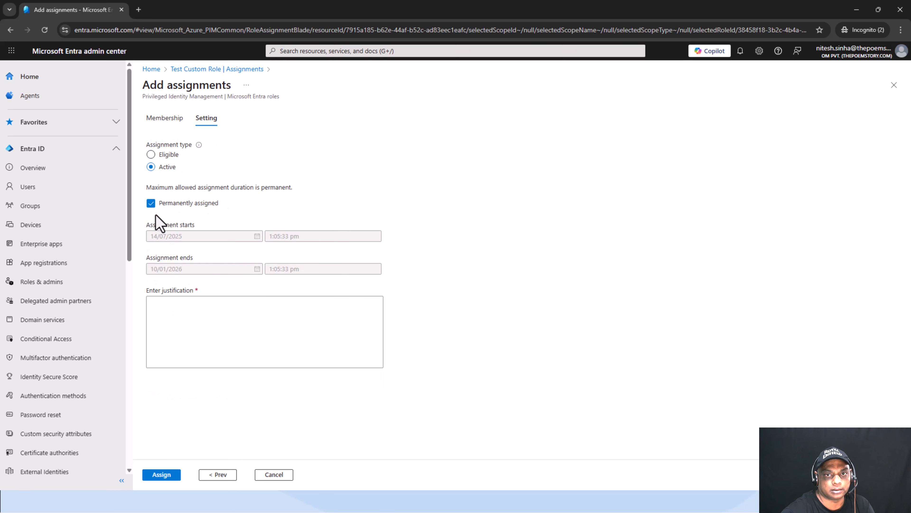
pyautogui.click(266, 335)
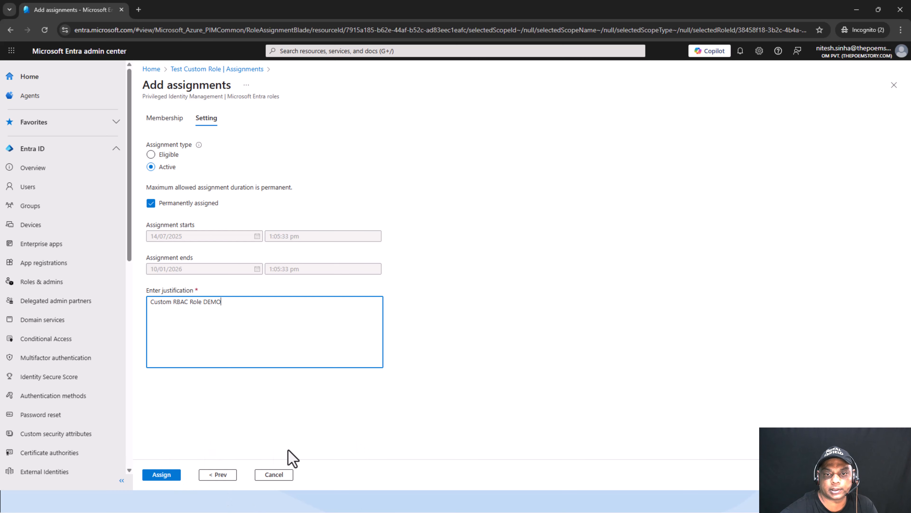
pyautogui.click(155, 474)
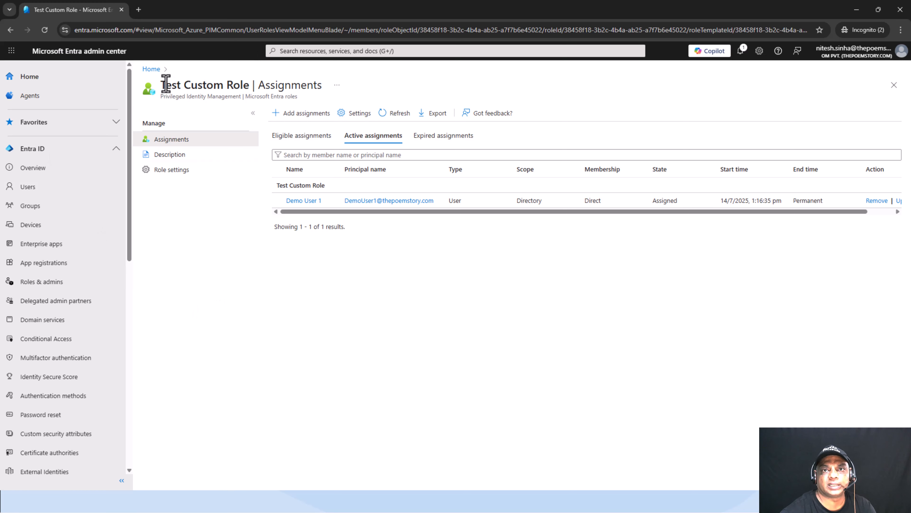
# Check the active assignments of Test Custom Role for Demo User 1
pyautogui.moveTo(160, 87); pyautogui.dragTo(251, 86)
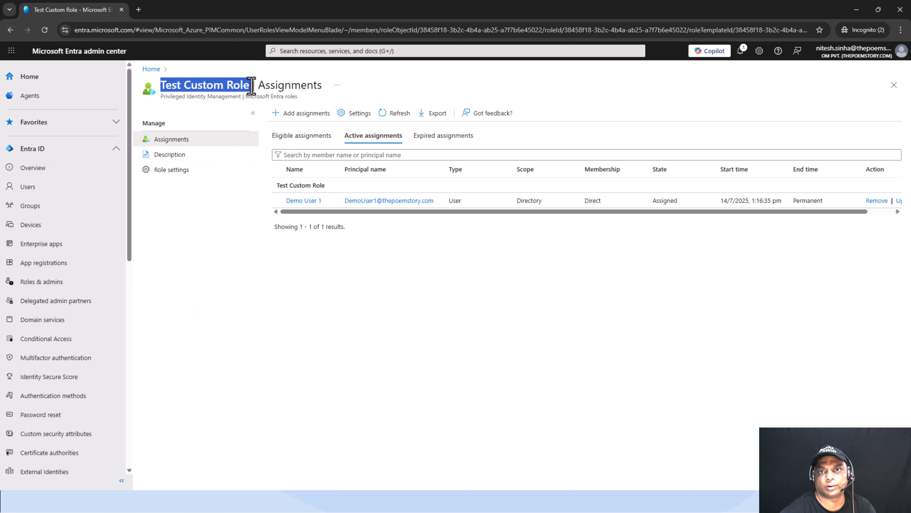
pyautogui.click(352, 343)
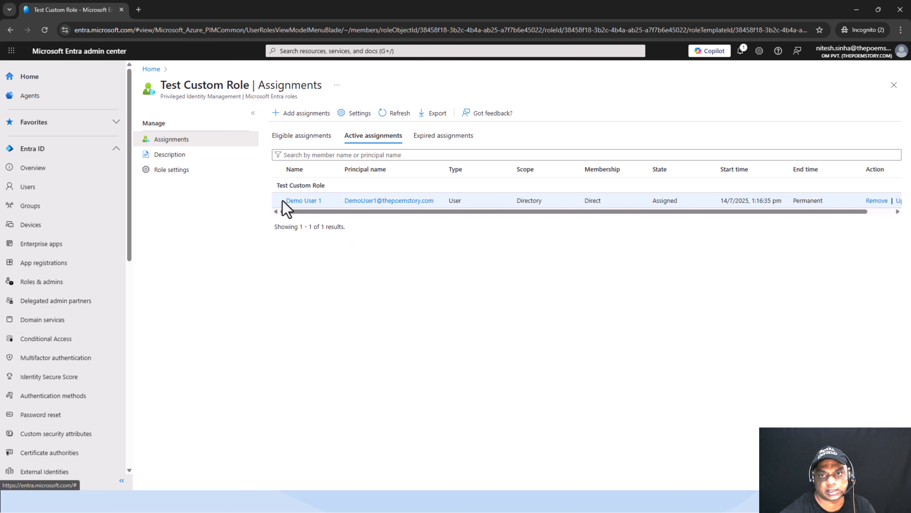
pyautogui.moveTo(287, 202); pyautogui.dragTo(328, 209)
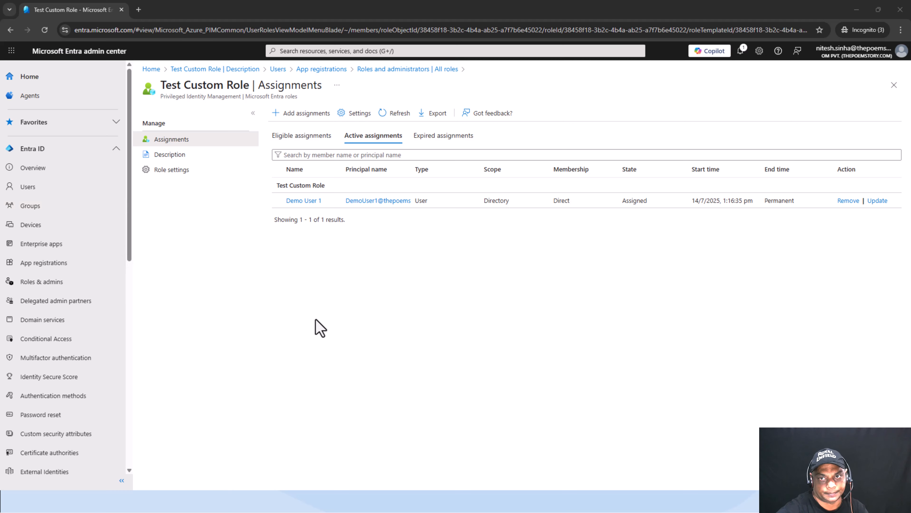
# Open the description of Test Custom Role and examine its summary and role permissions
pyautogui.click(171, 155)
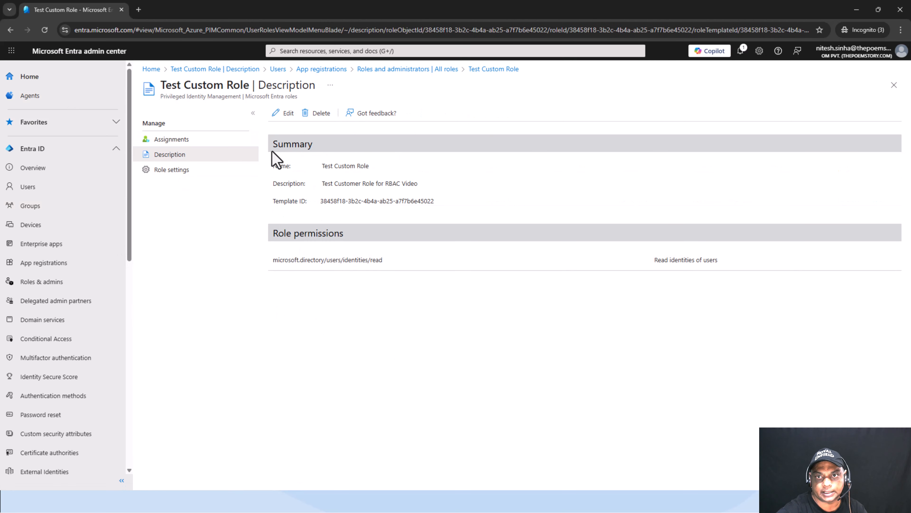
pyautogui.moveTo(272, 152); pyautogui.dragTo(454, 198)
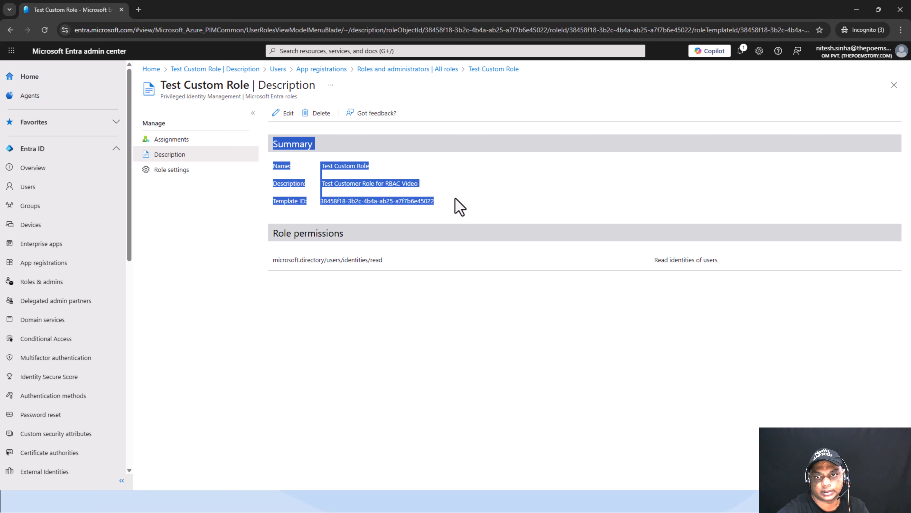
pyautogui.click(438, 353)
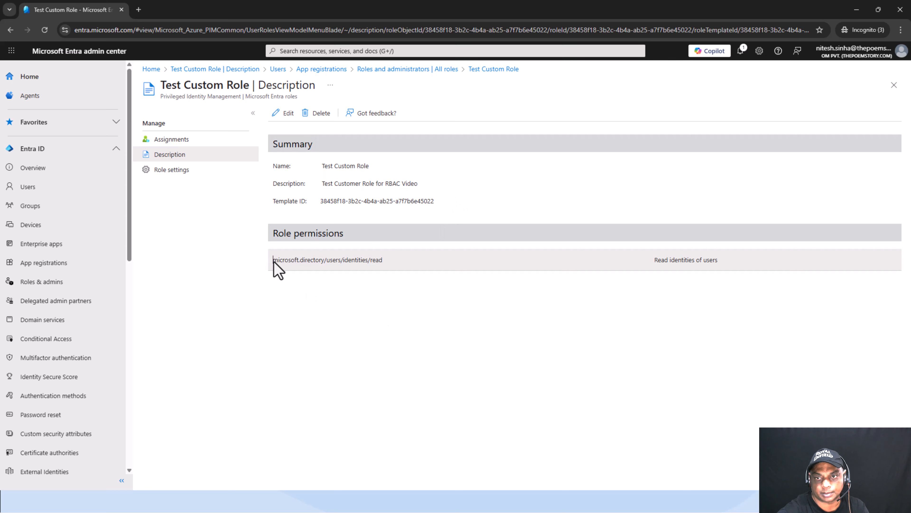
pyautogui.moveTo(274, 261); pyautogui.dragTo(745, 271)
pyautogui.click(672, 358)
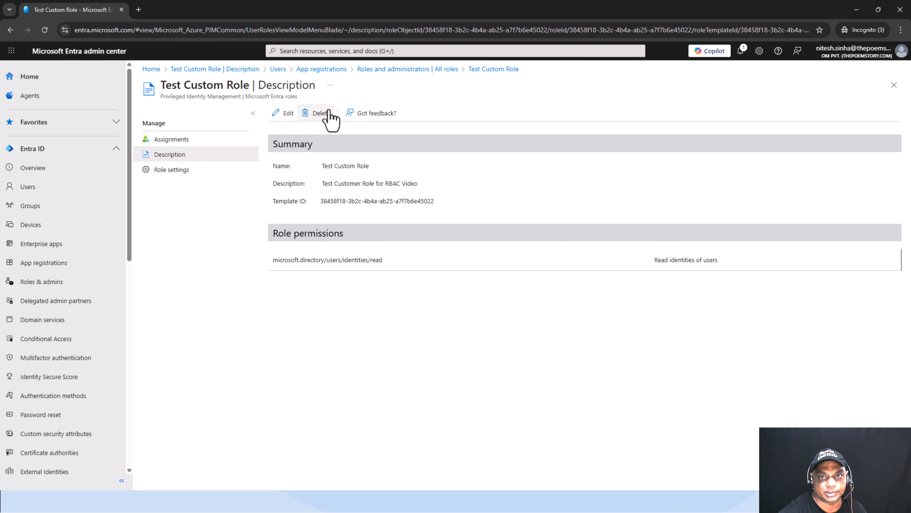
# Open Test Custom Role for editing, look through its basics, permissions and review pages, and return to its description without updating
pyautogui.click(276, 115)
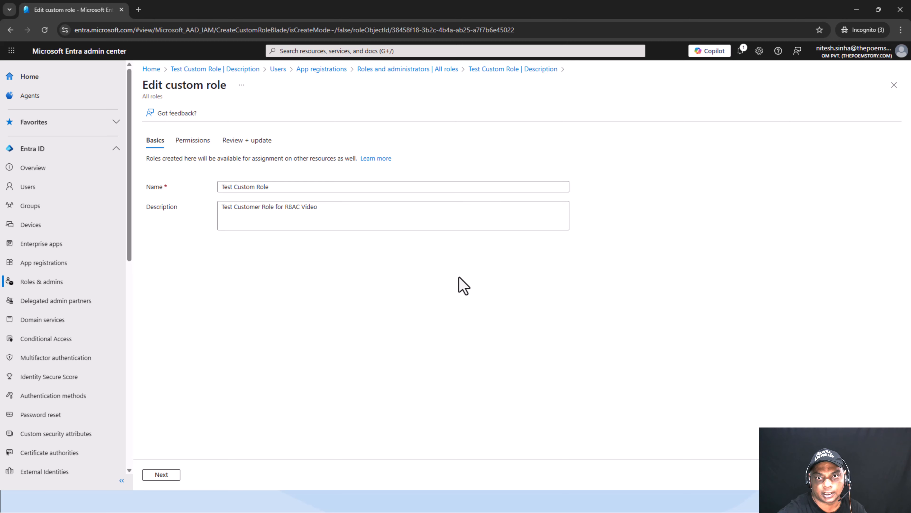
pyautogui.click(199, 141)
pyautogui.click(154, 140)
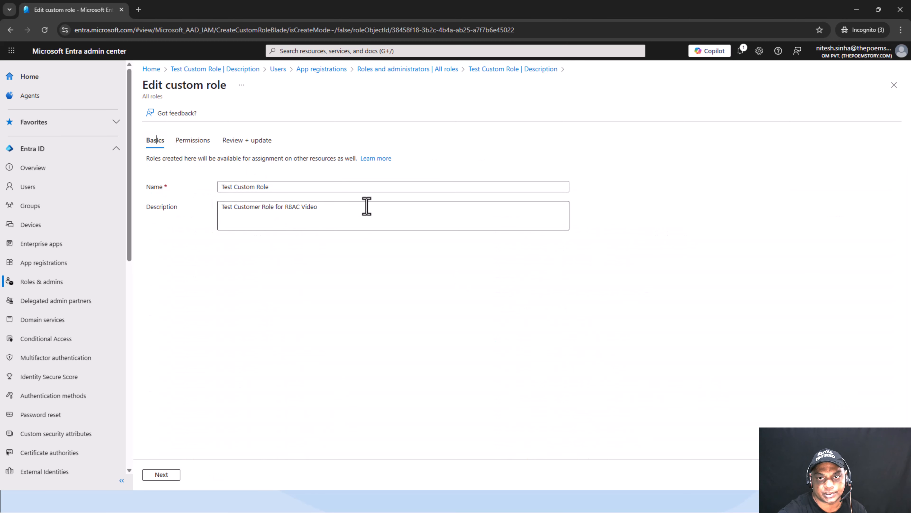
pyautogui.click(195, 140)
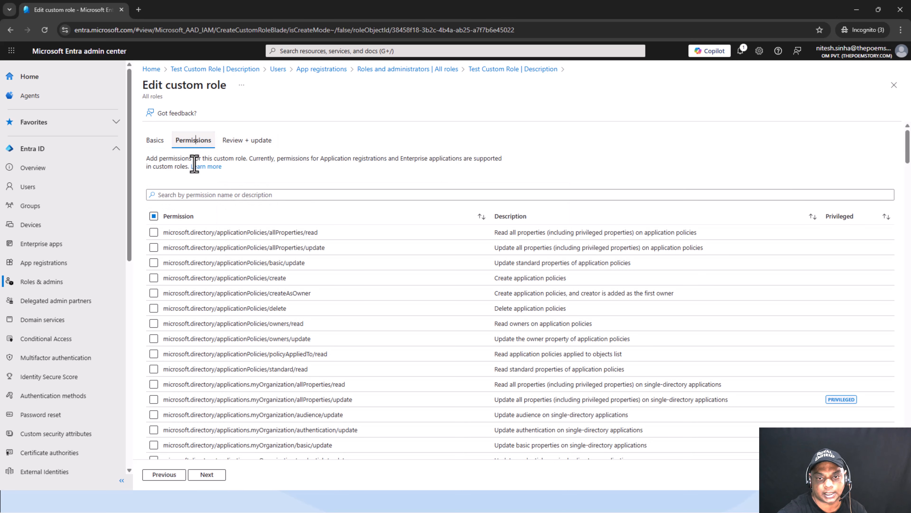
pyautogui.click(257, 141)
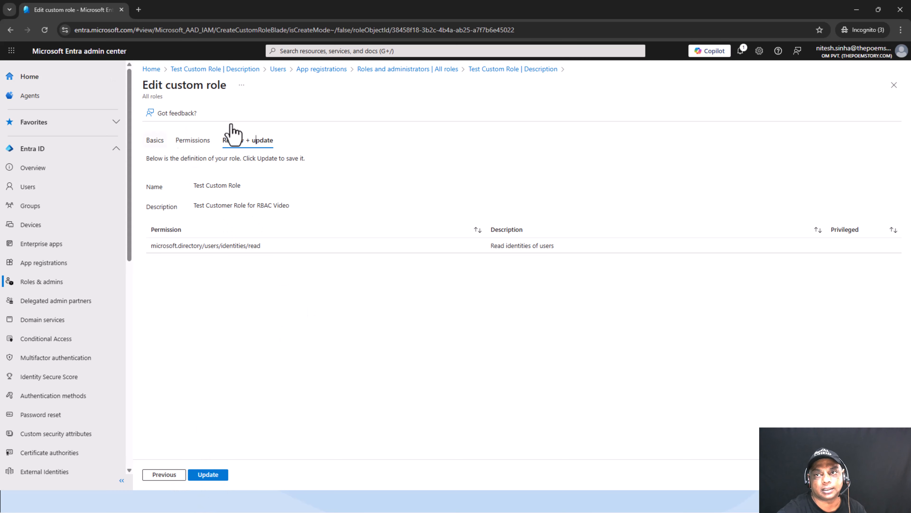
pyautogui.click(427, 70)
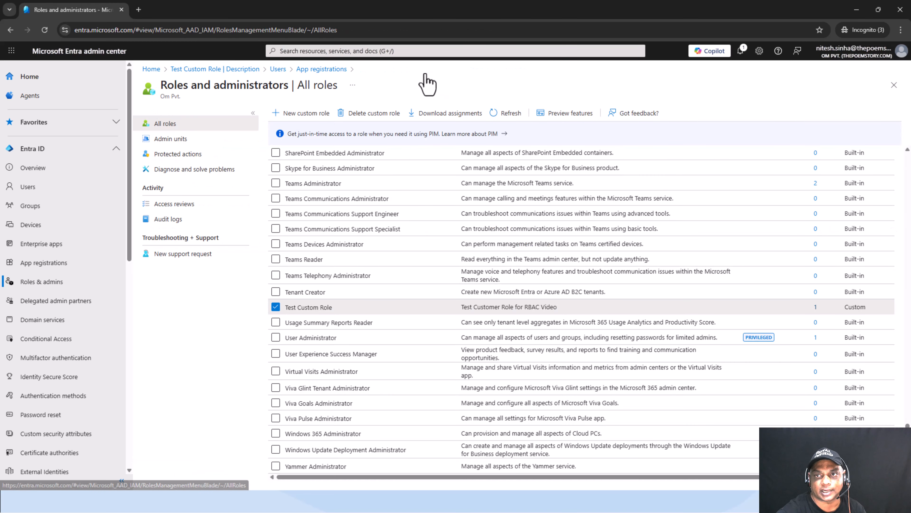
pyautogui.click(324, 70)
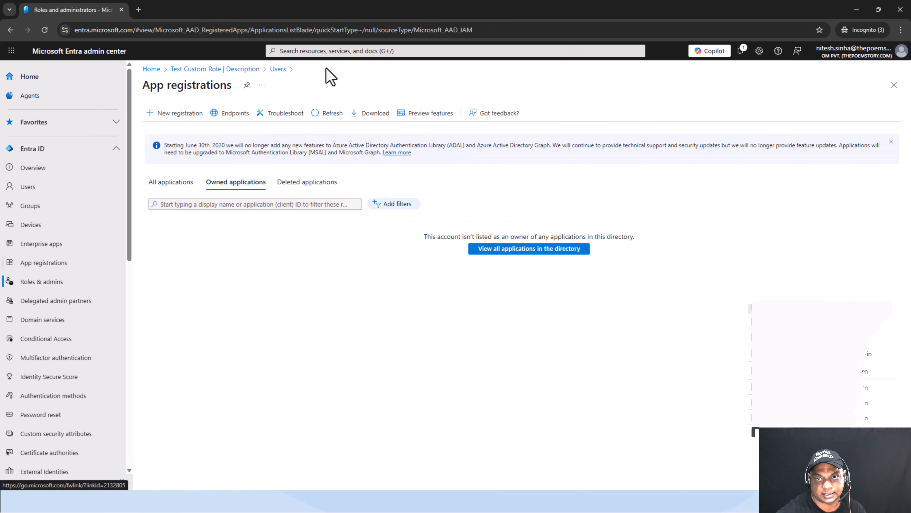
pyautogui.click(252, 70)
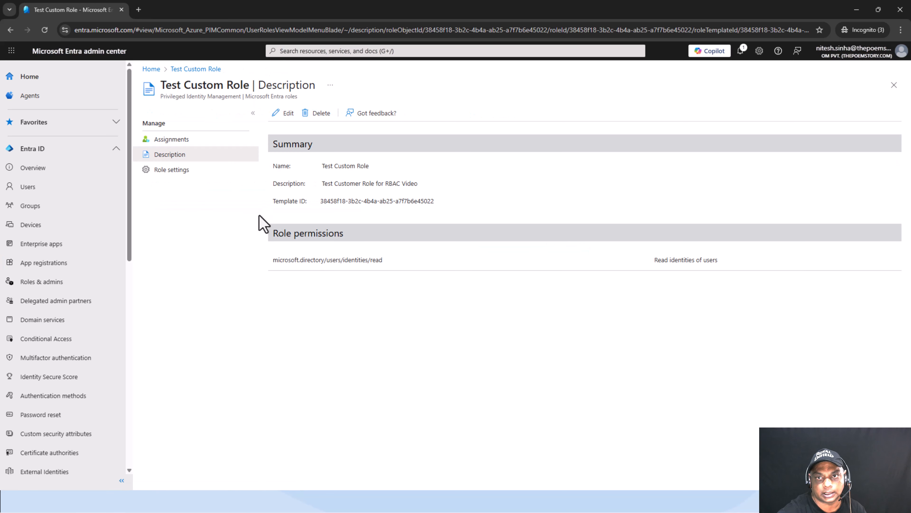
# Examine the activation, assignment and notification settings of Test Custom Role and return to its assignments
pyautogui.click(173, 172)
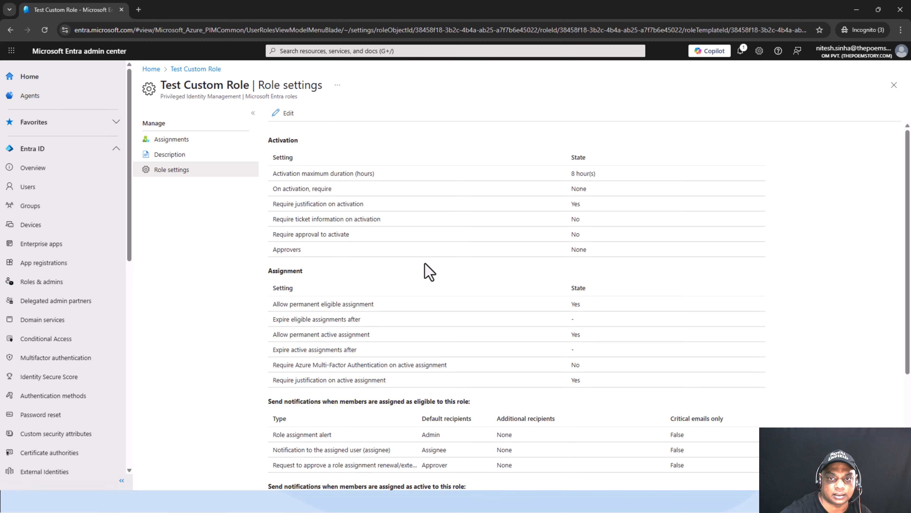
pyautogui.scroll(-4, 452, 279)
pyautogui.scroll(1, 459, 299)
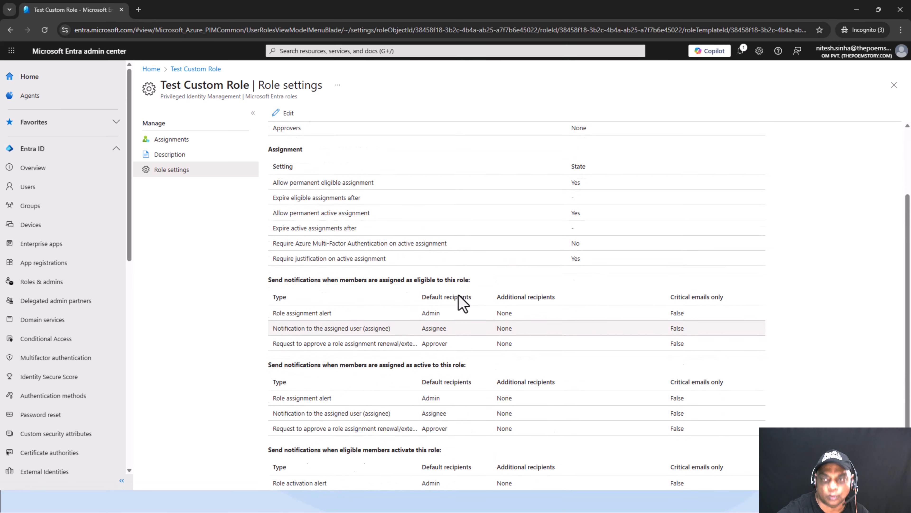
pyautogui.scroll(3, 463, 303)
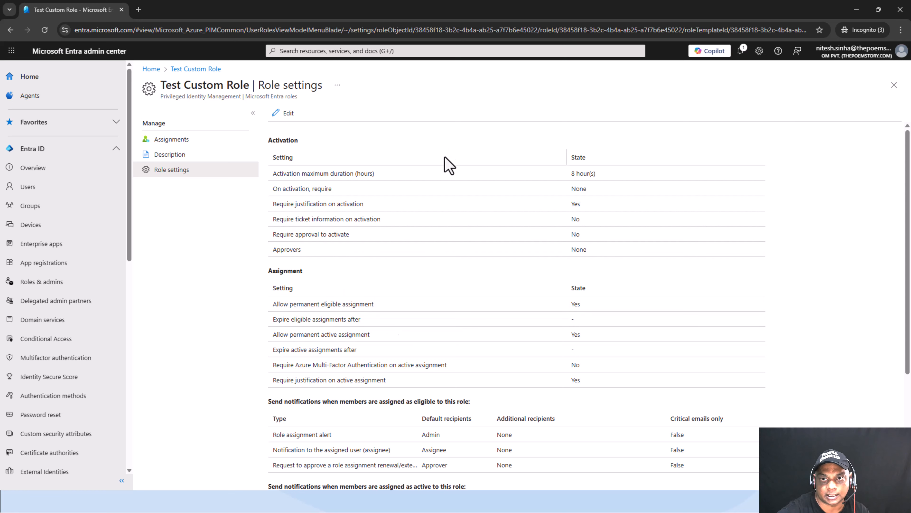
pyautogui.click(190, 154)
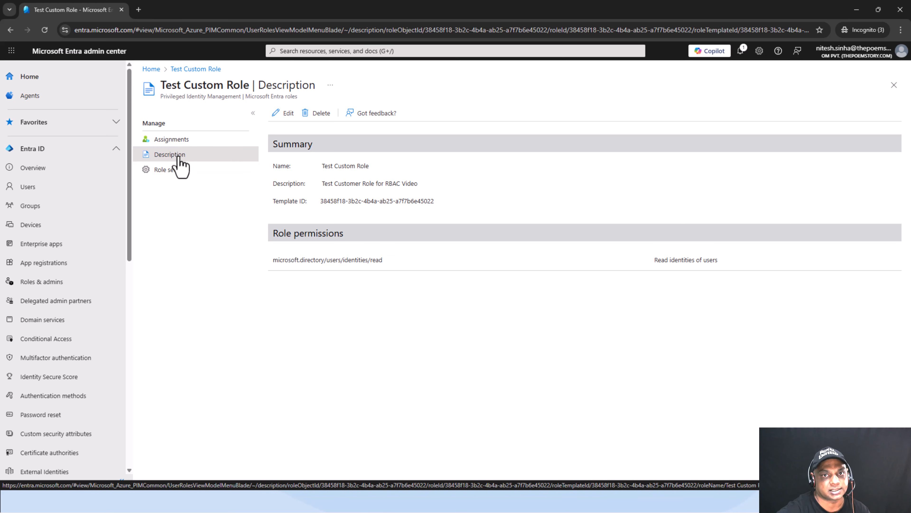
pyautogui.click(178, 140)
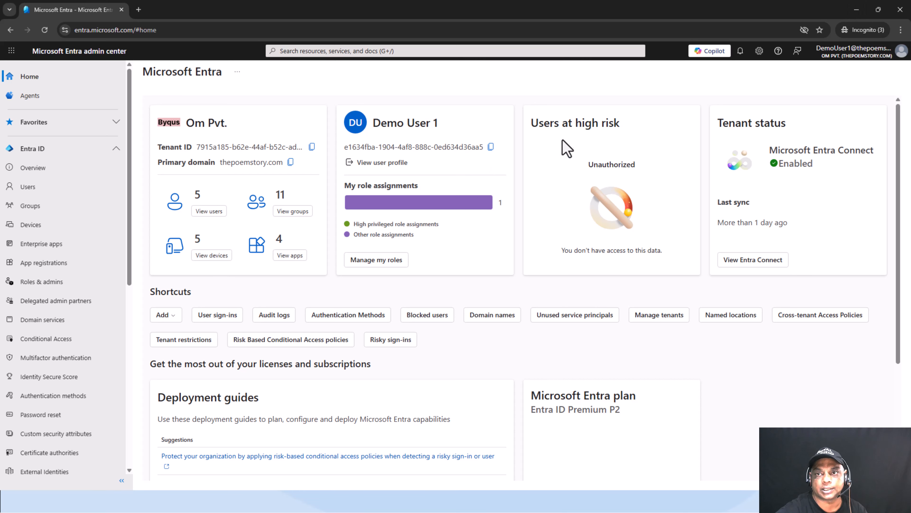
# In the Demo User 1 session, examine the signed-in account and its role assignment summary on the Microsoft Entra home page
pyautogui.moveTo(439, 123); pyautogui.dragTo(373, 127)
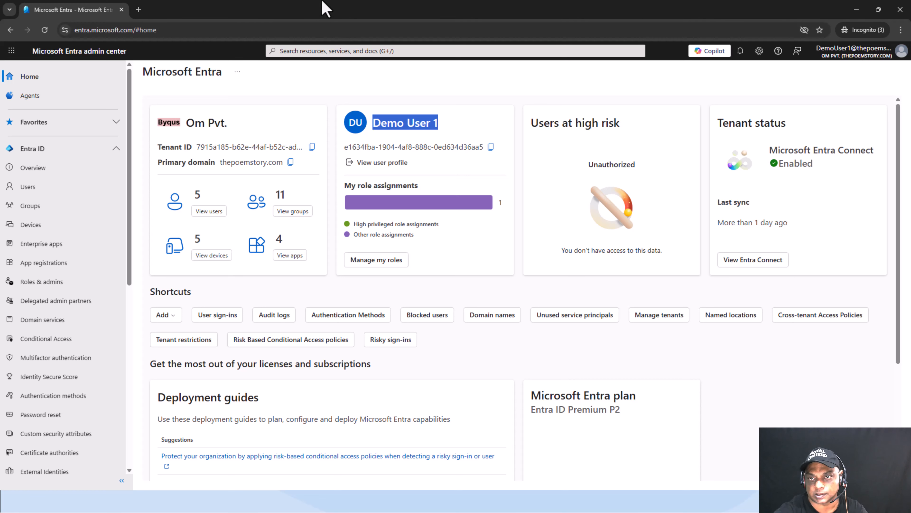
pyautogui.click(524, 249)
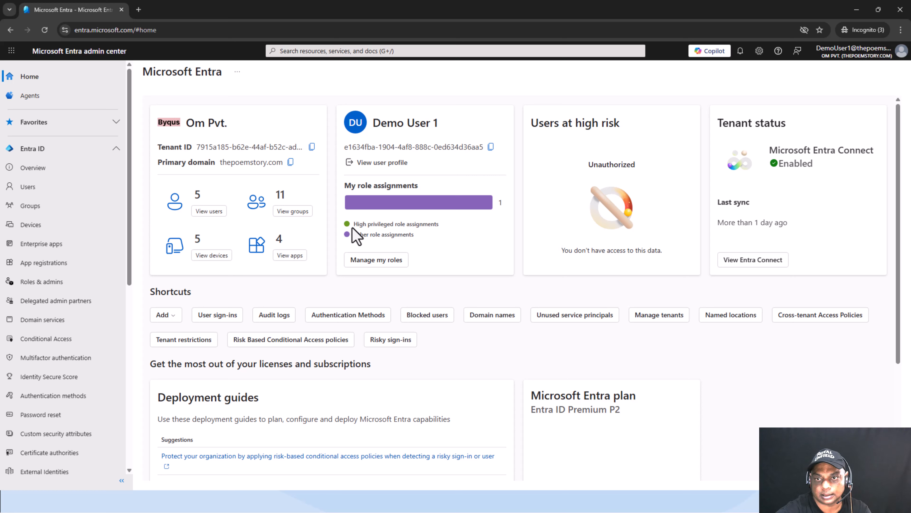
pyautogui.moveTo(352, 228); pyautogui.dragTo(444, 229)
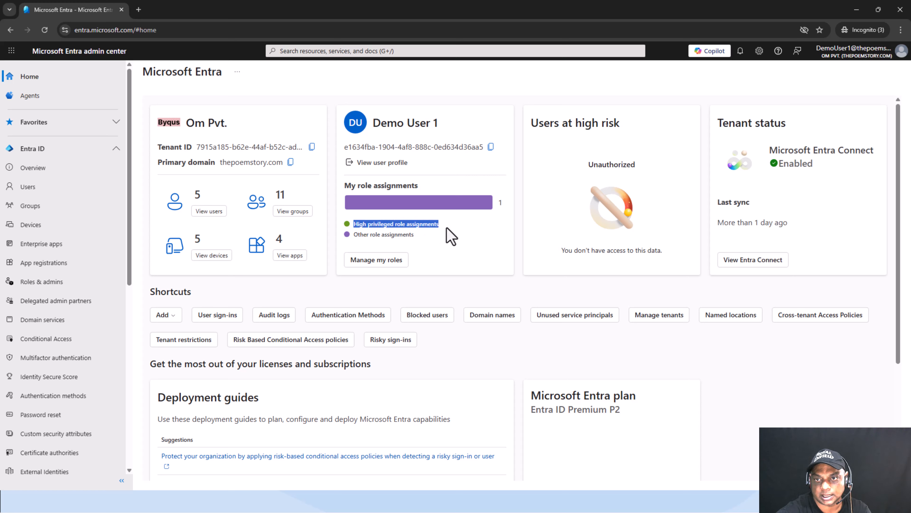
pyautogui.click(386, 202)
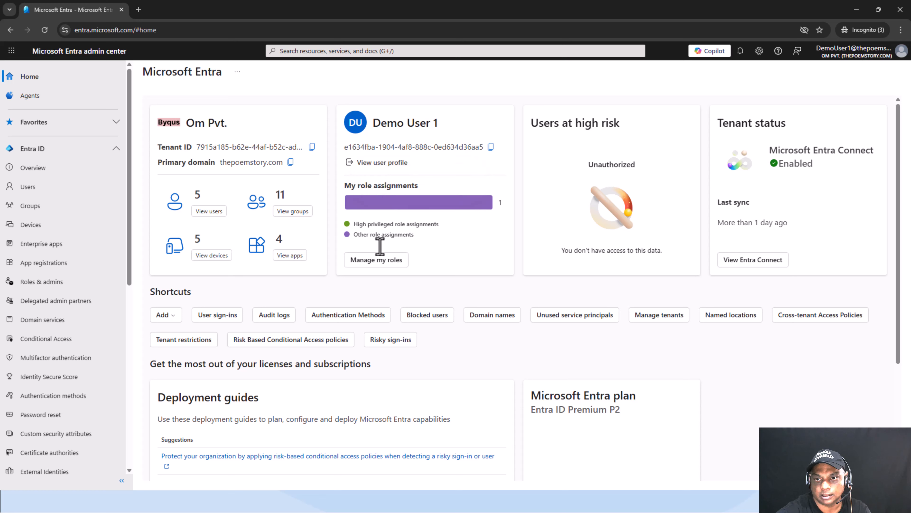
# Check Demo User 1's own active role assignments for Test Custom Role and return to the home page
pyautogui.click(375, 265)
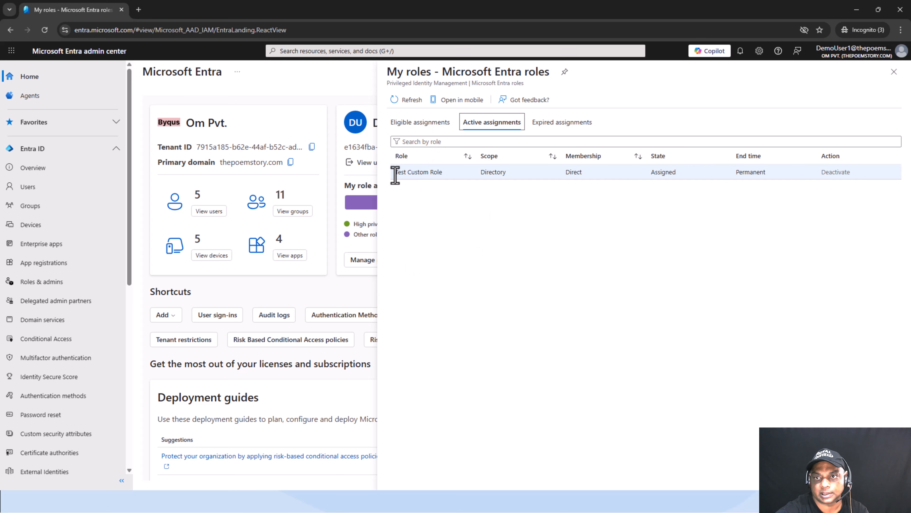
pyautogui.moveTo(396, 173); pyautogui.dragTo(876, 180)
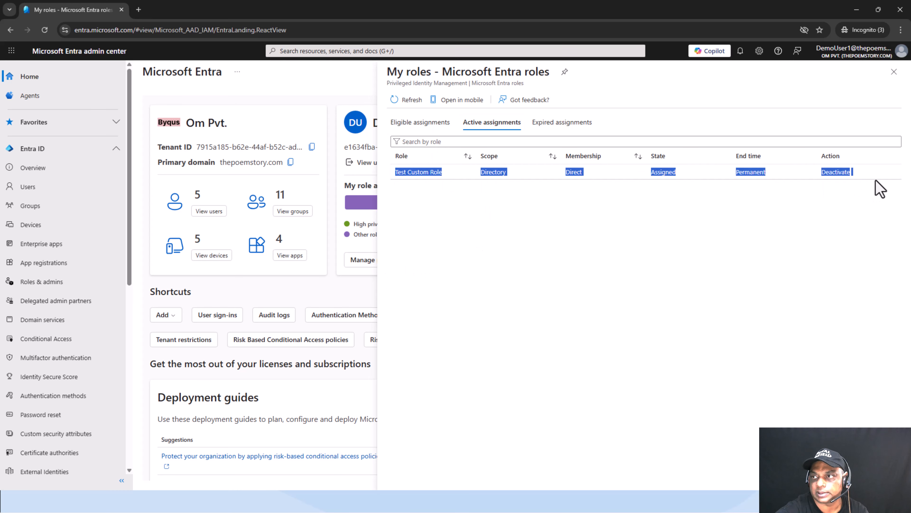
pyautogui.click(894, 74)
pyautogui.moveTo(473, 125); pyautogui.dragTo(359, 116)
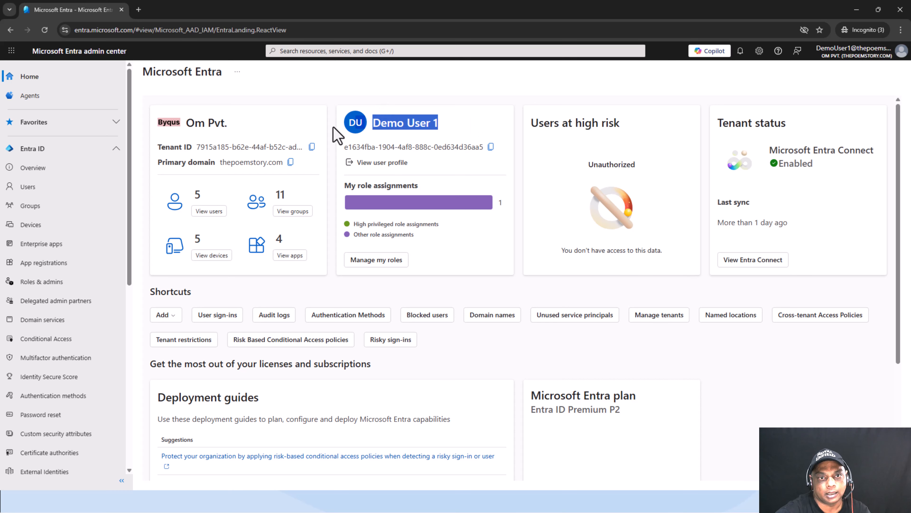
# Open the profile of the third user in the directory and read its restricted management administrative unit notice
pyautogui.click(28, 187)
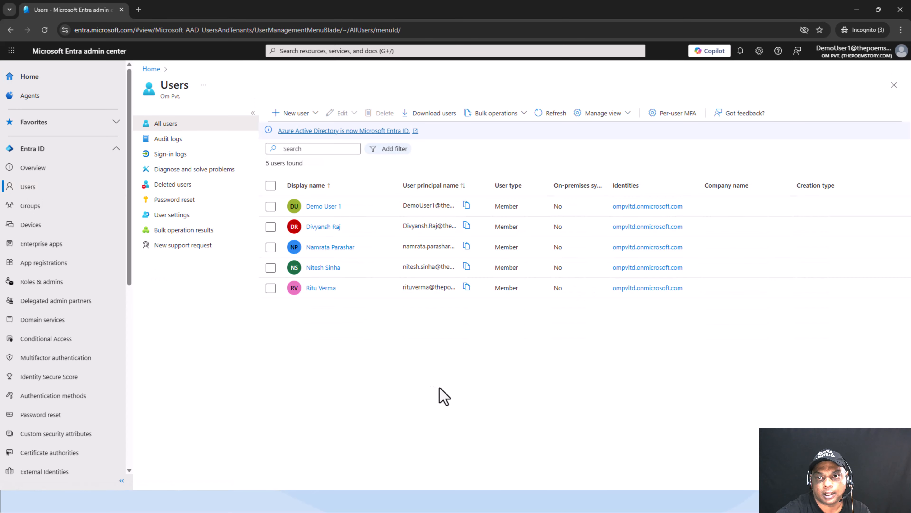
pyautogui.click(329, 248)
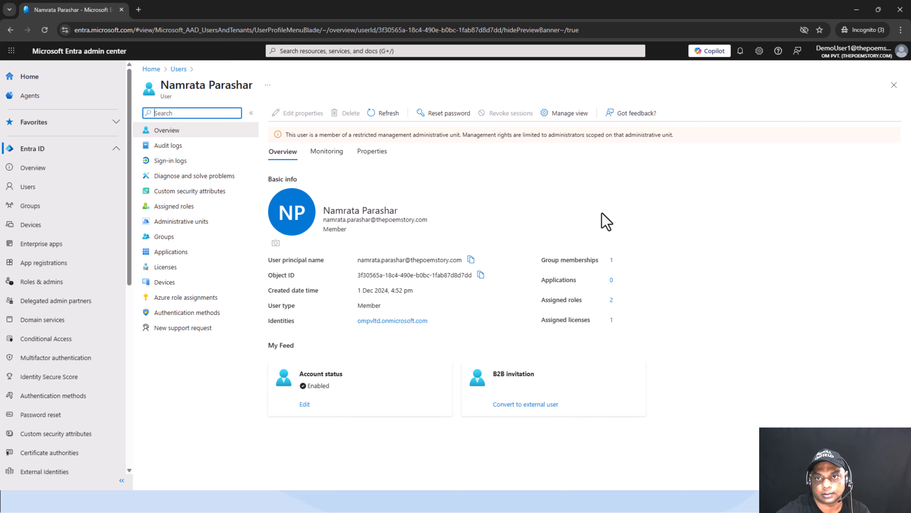
pyautogui.moveTo(360, 136); pyautogui.dragTo(667, 137)
pyautogui.click(474, 147)
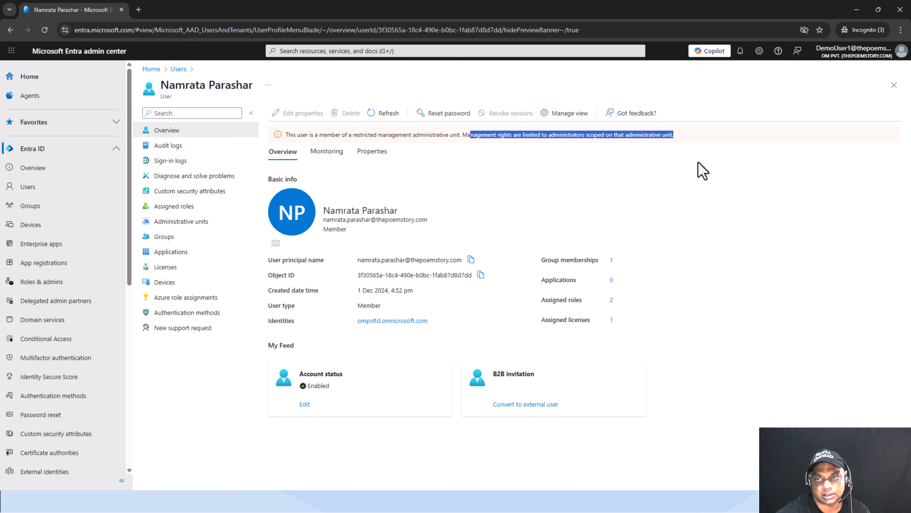
pyautogui.click(750, 229)
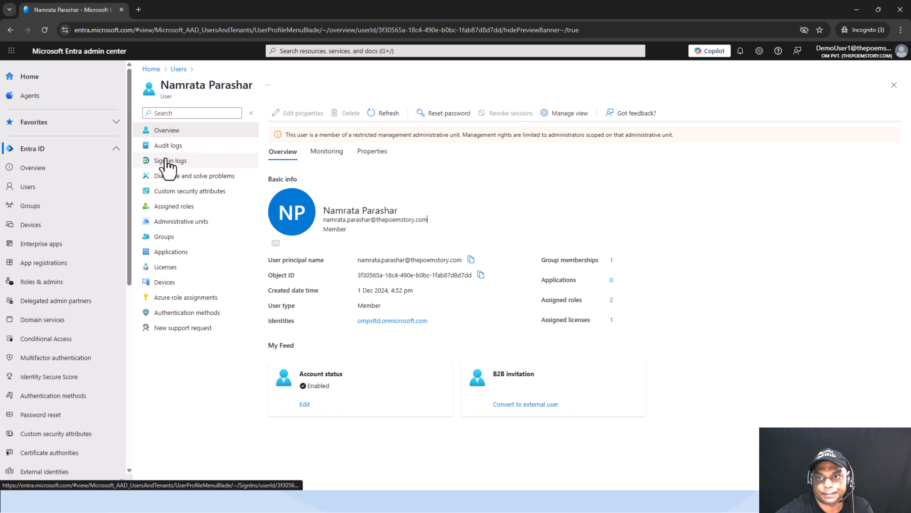
# Check this user's monitoring data and look through all of the user's properties
pyautogui.click(326, 154)
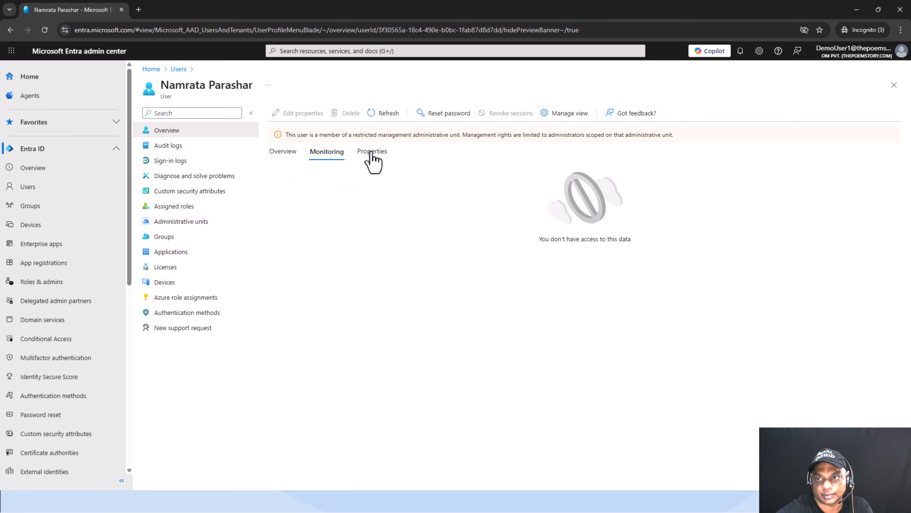
pyautogui.moveTo(658, 240); pyautogui.dragTo(529, 240)
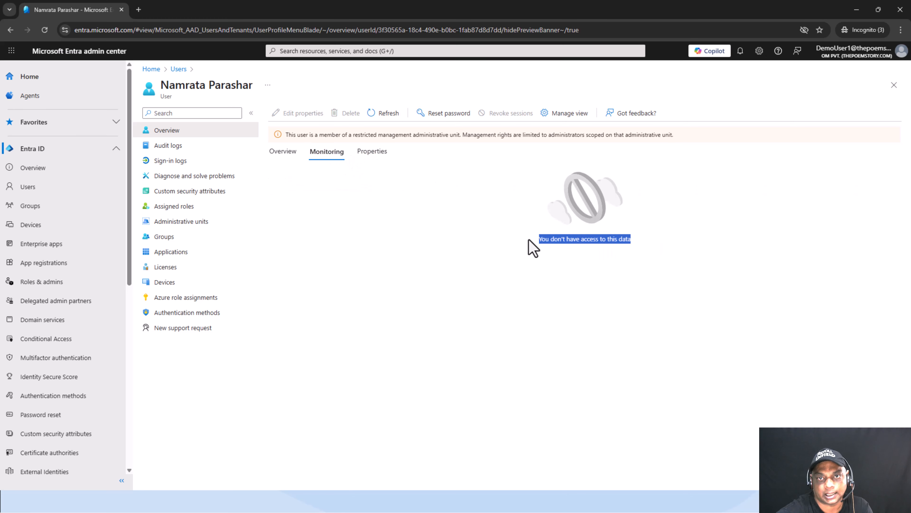
pyautogui.click(368, 154)
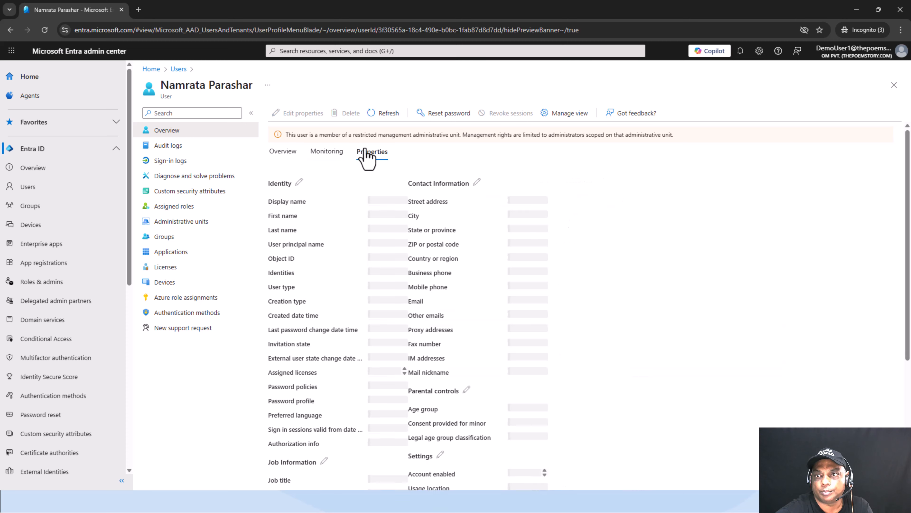
pyautogui.scroll(-5, 395, 205)
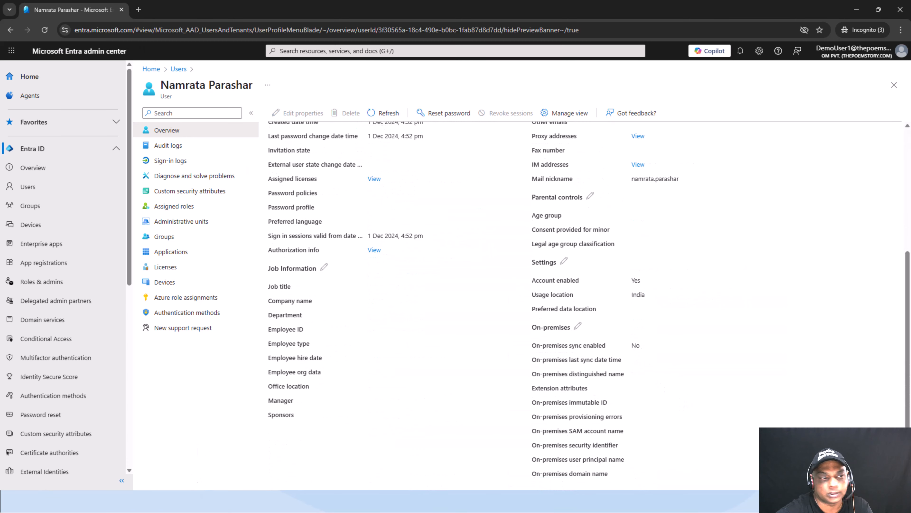
# Switch to the administrator's session and check the permission listed in the description of Test Custom Role
pyautogui.hotkey('alt', 'Tab')
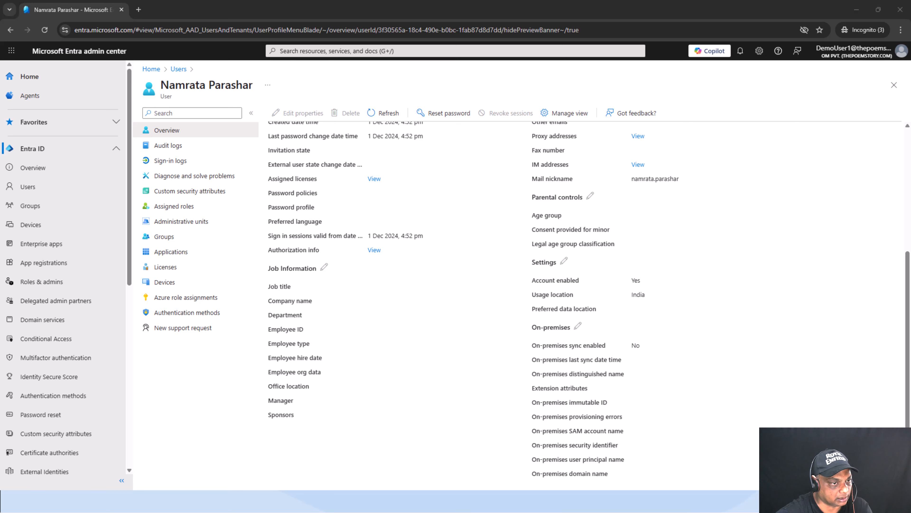
pyautogui.hotkey('alt', 'Tab')
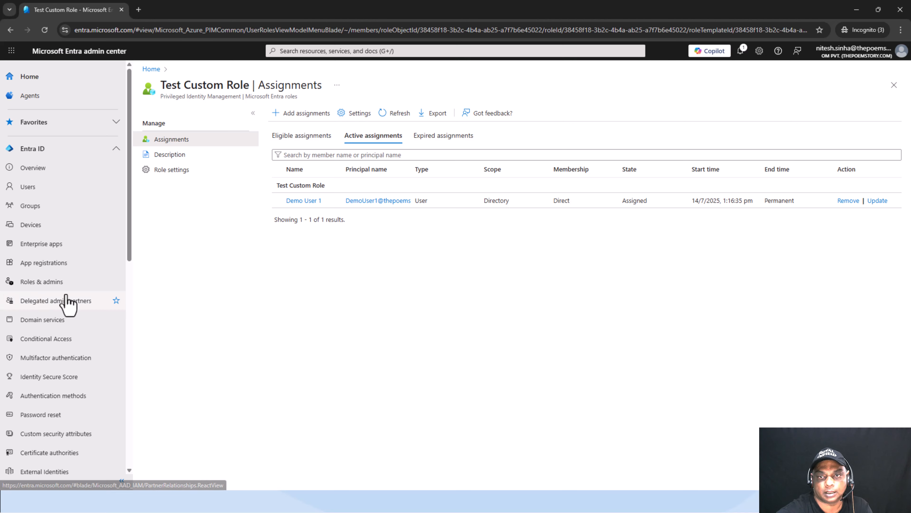
pyautogui.click(170, 158)
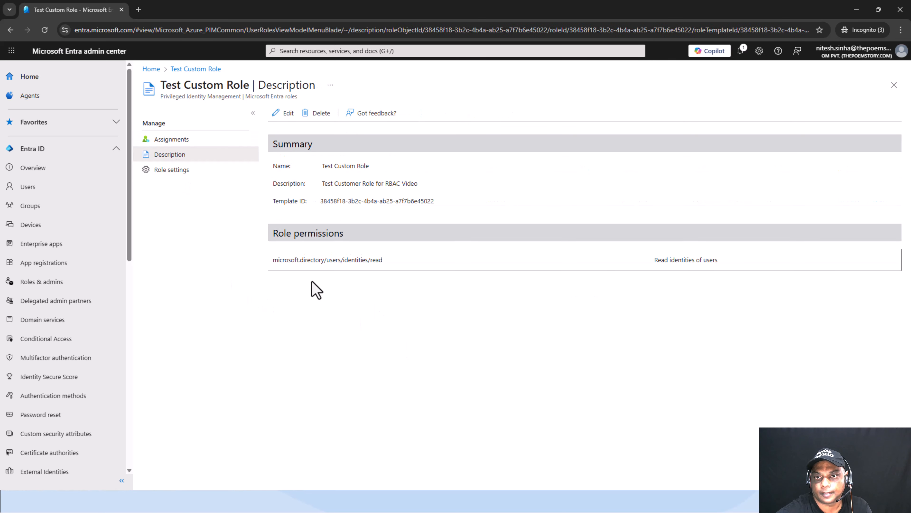
pyautogui.moveTo(264, 260); pyautogui.dragTo(388, 263)
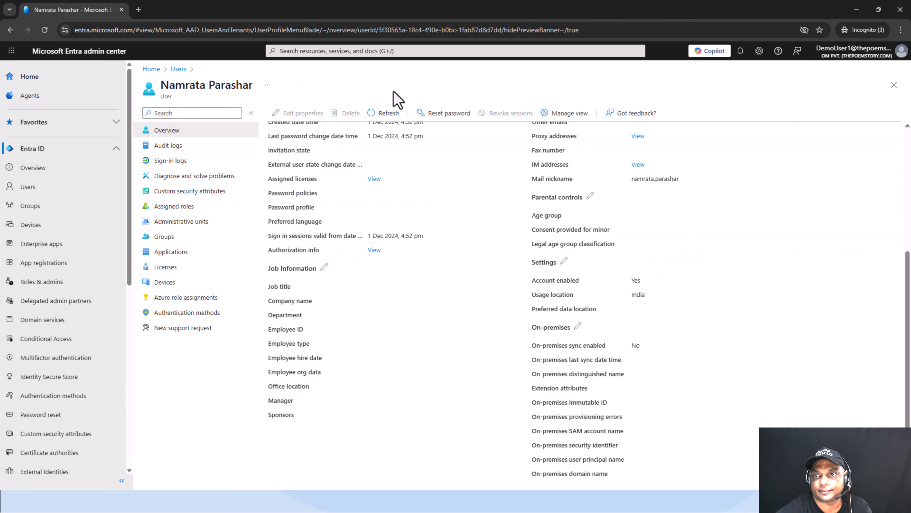
# In the Demo User 1 session, try to reset the opened user's password and read the response
pyautogui.click(461, 115)
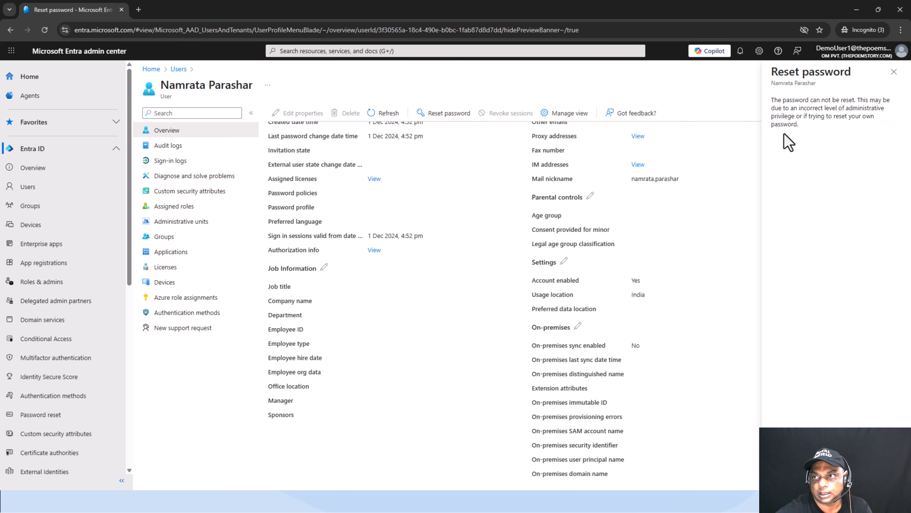
pyautogui.moveTo(775, 108); pyautogui.dragTo(874, 116)
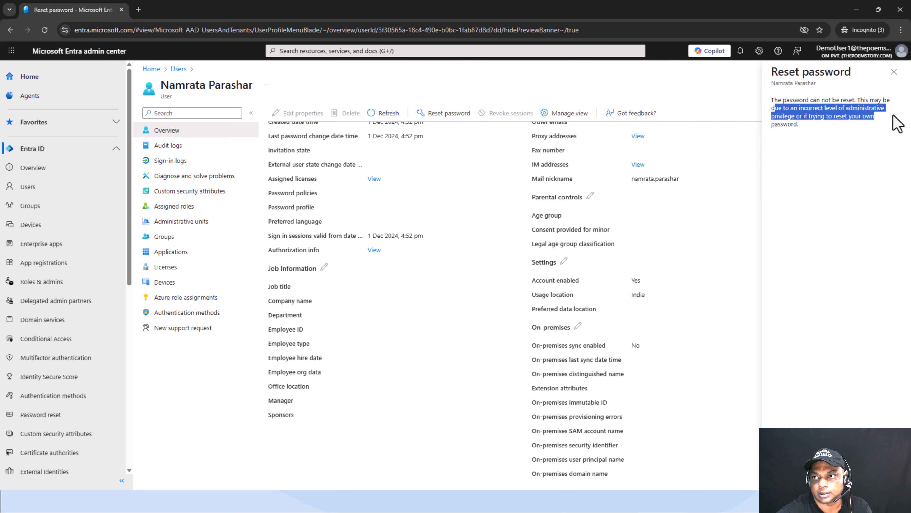
pyautogui.click(855, 133)
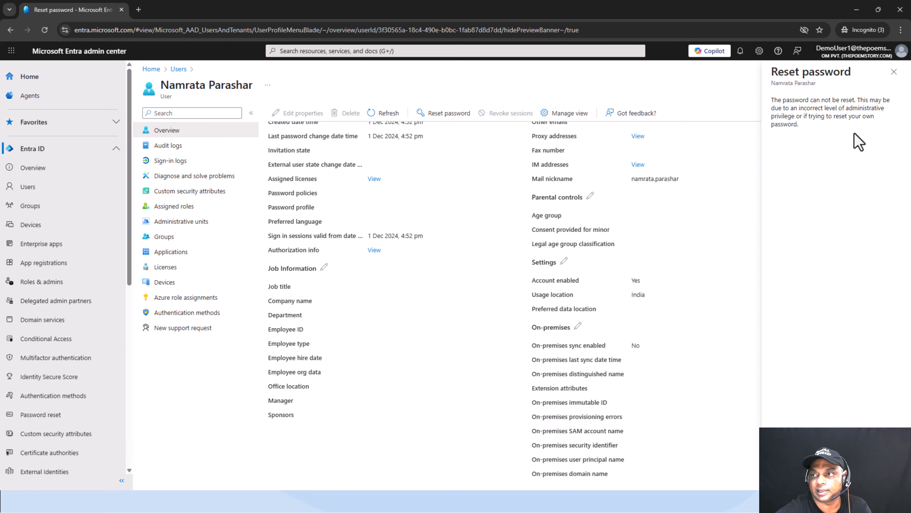
pyautogui.moveTo(768, 127); pyautogui.dragTo(738, 116)
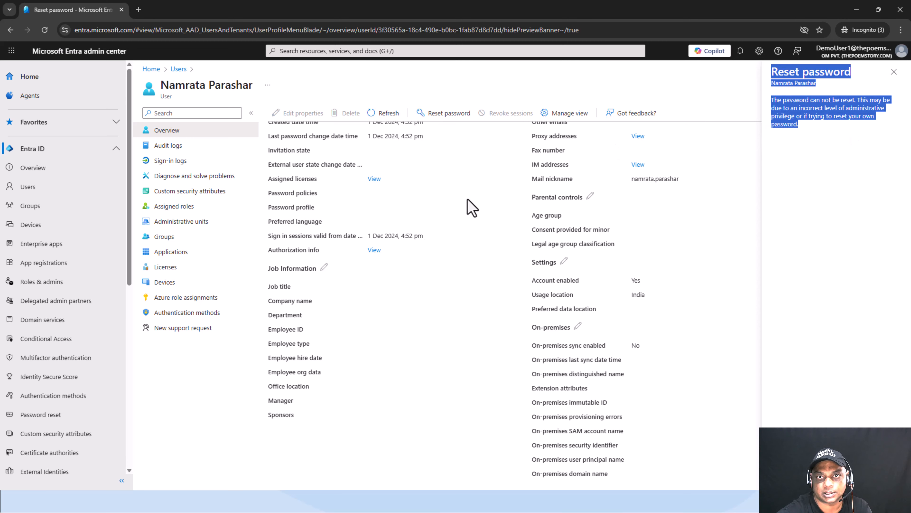
# In the Demo User 1 session, list all groups in the directory and open the SEC-DYN-ALL-MEMBERS group
pyautogui.click(35, 206)
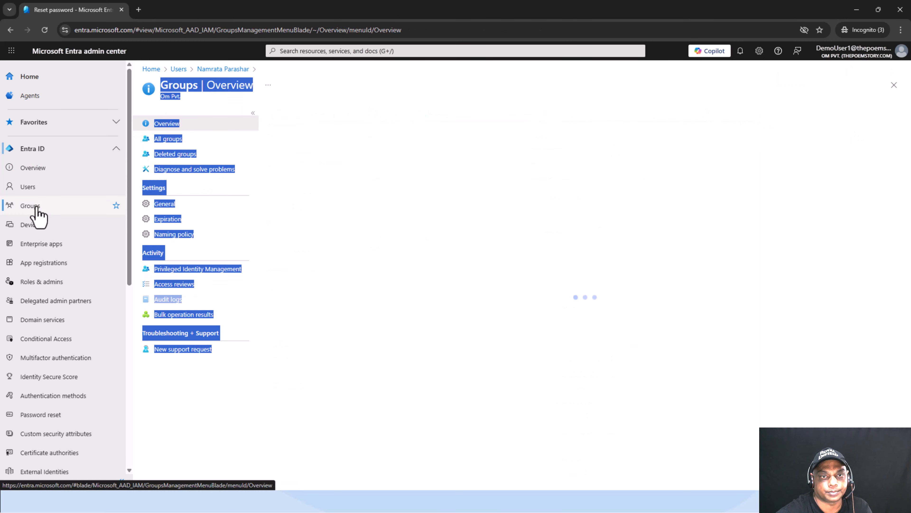
pyautogui.click(592, 251)
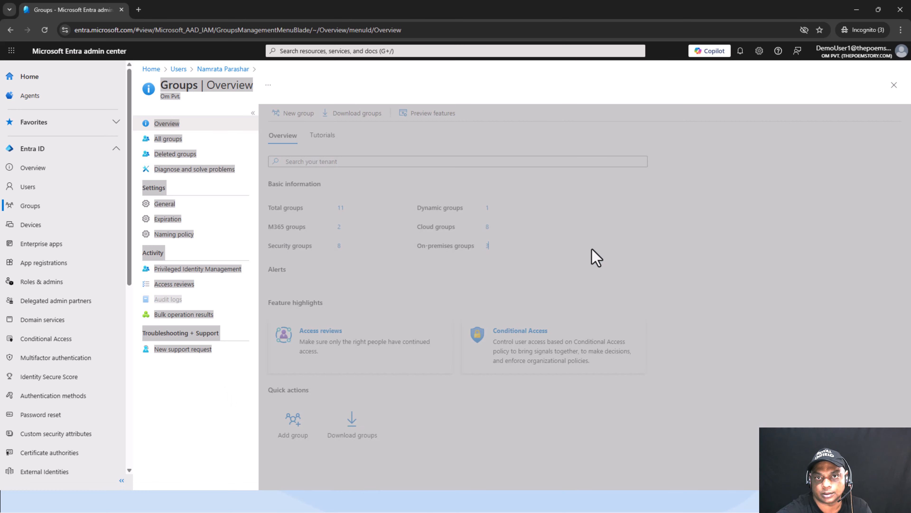
pyautogui.click(172, 377)
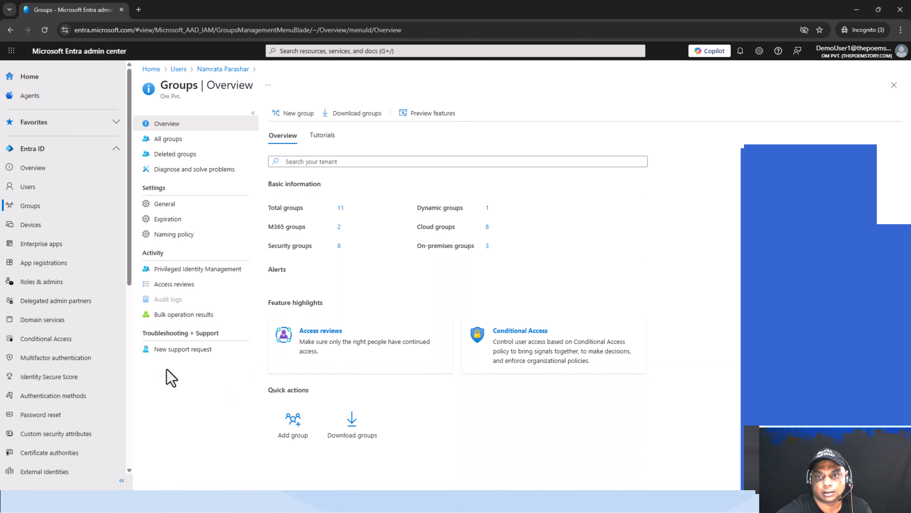
pyautogui.click(169, 143)
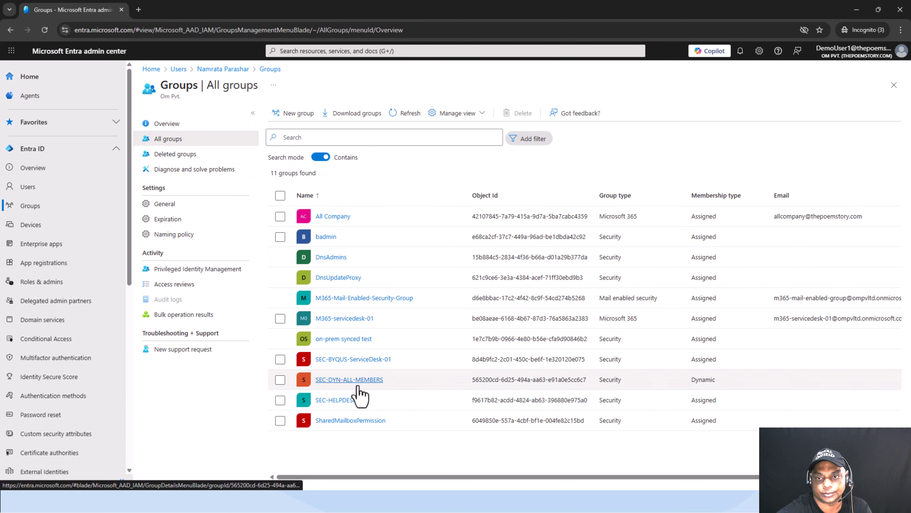
pyautogui.click(346, 381)
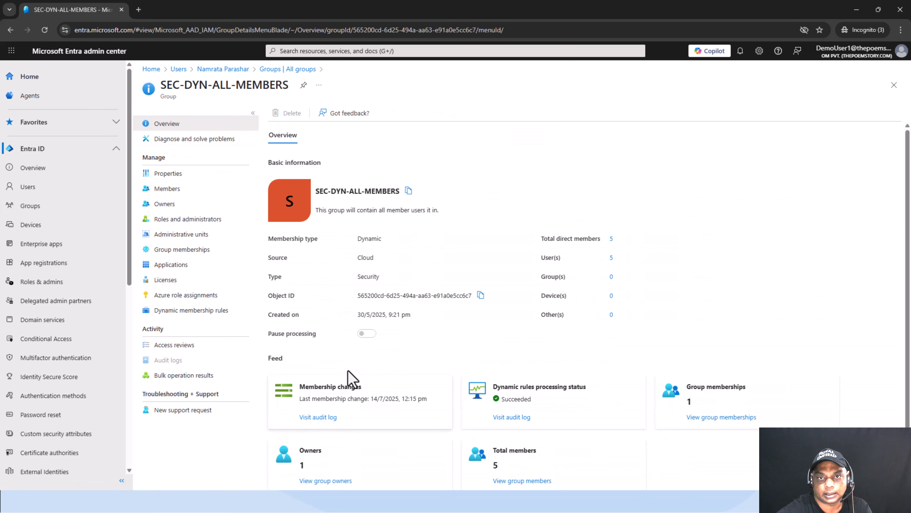
# View the members of SEC-DYN-ALL-MEMBERS, read the restricted management notice and check whether a selected member can be removed
pyautogui.click(174, 193)
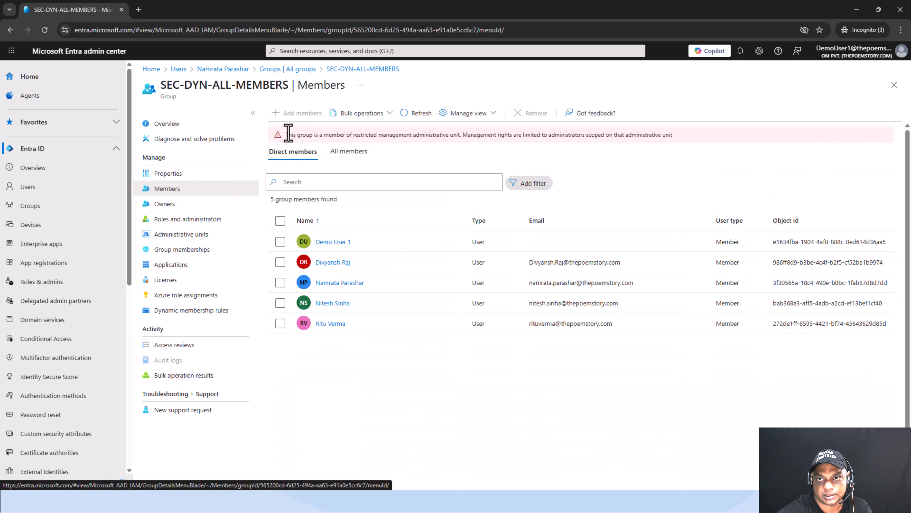
pyautogui.moveTo(287, 134); pyautogui.dragTo(705, 154)
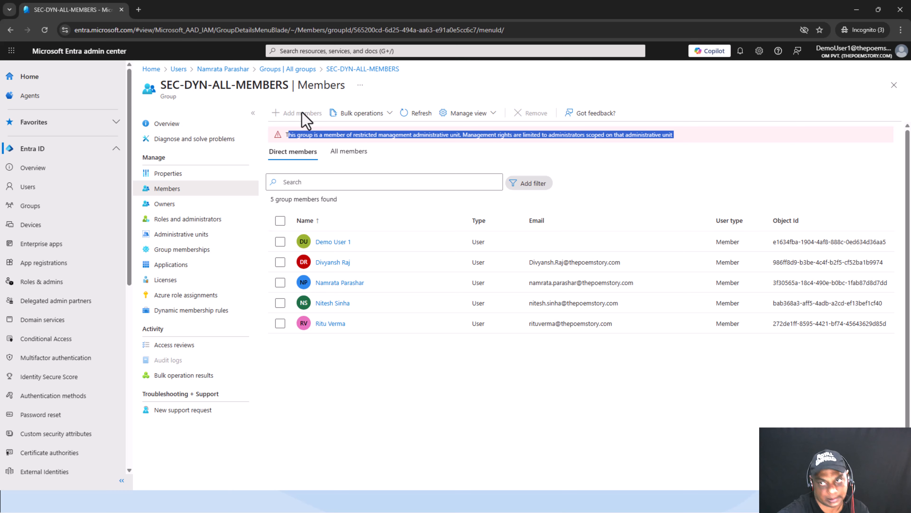
pyautogui.click(280, 262)
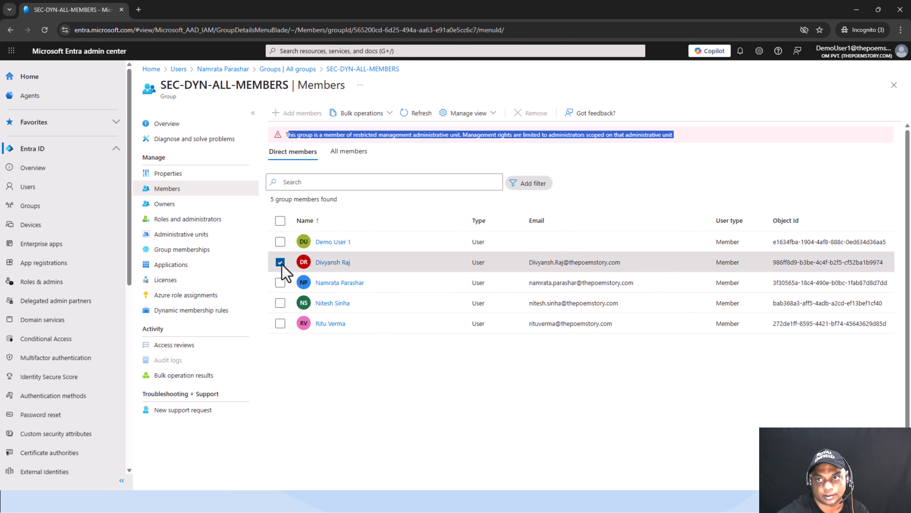
pyautogui.click(281, 262)
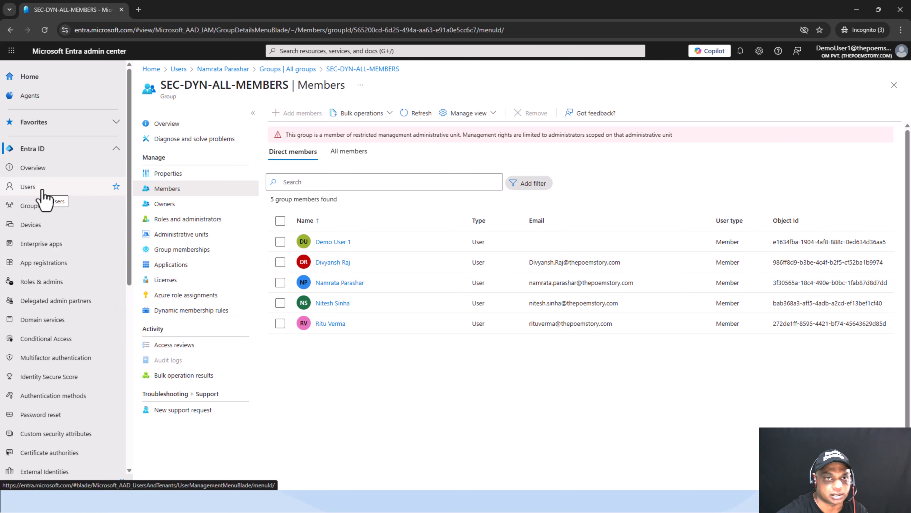
# Return to the list of all users, and switch to the administrator's session showing the Test Custom Role description
pyautogui.click(28, 186)
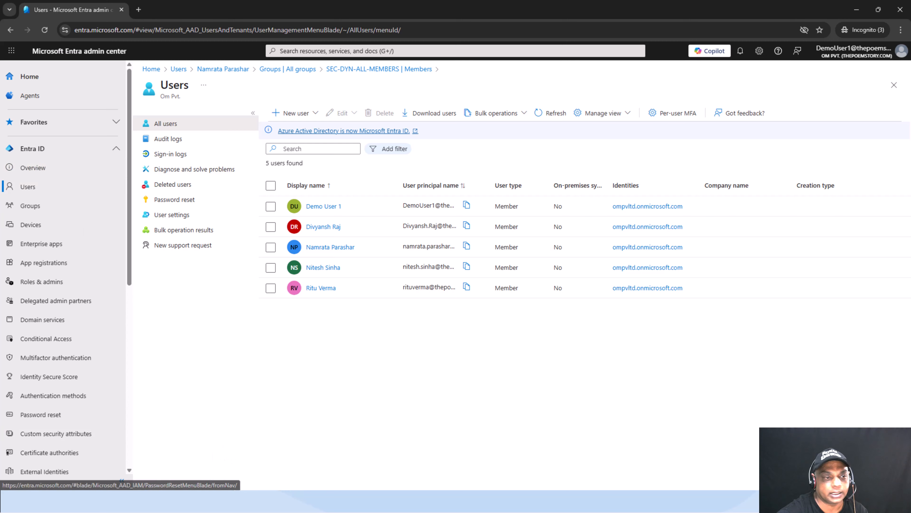
pyautogui.click(857, 10)
pyautogui.click(308, 349)
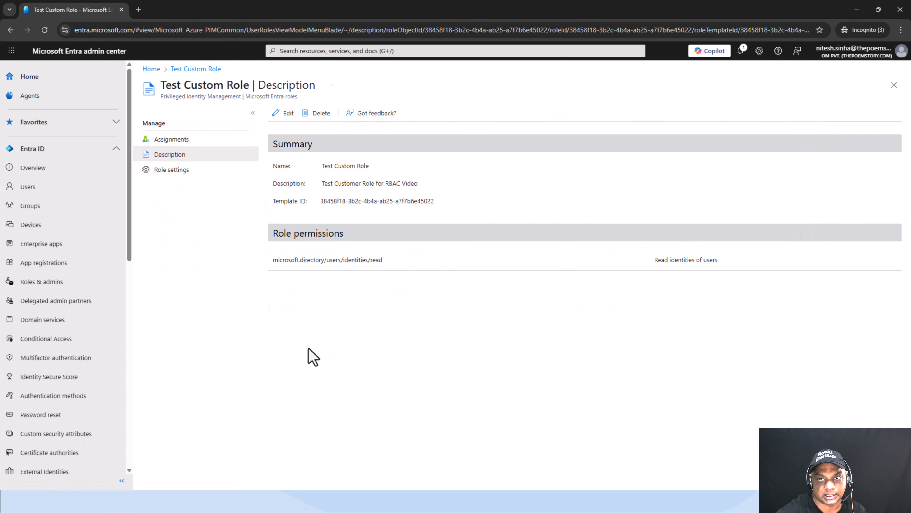
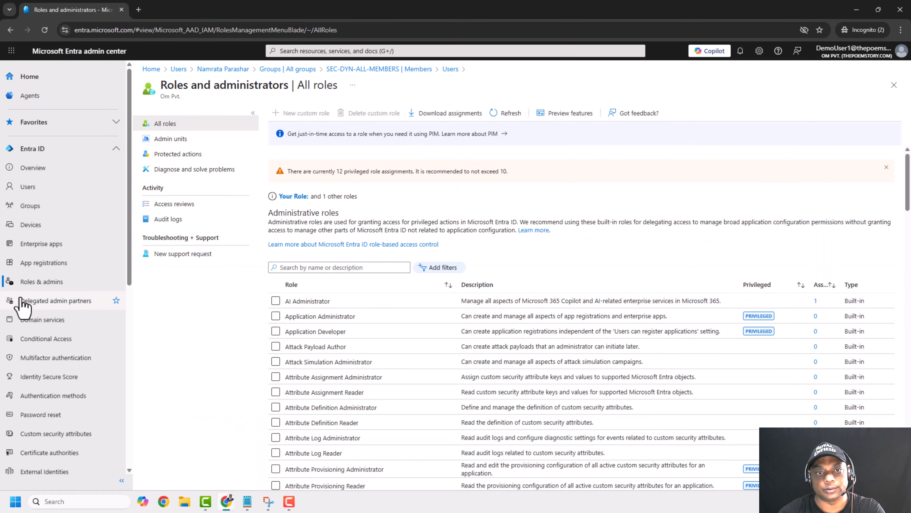
# Compare the roles and administrators page in both sessions, checking which account is signed in, and stay in the administrator's session
pyautogui.click(38, 283)
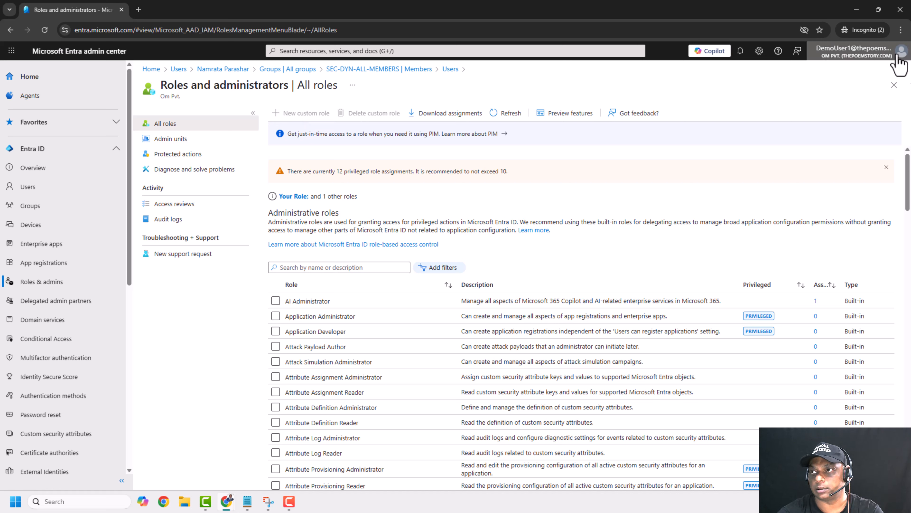
pyautogui.click(886, 61)
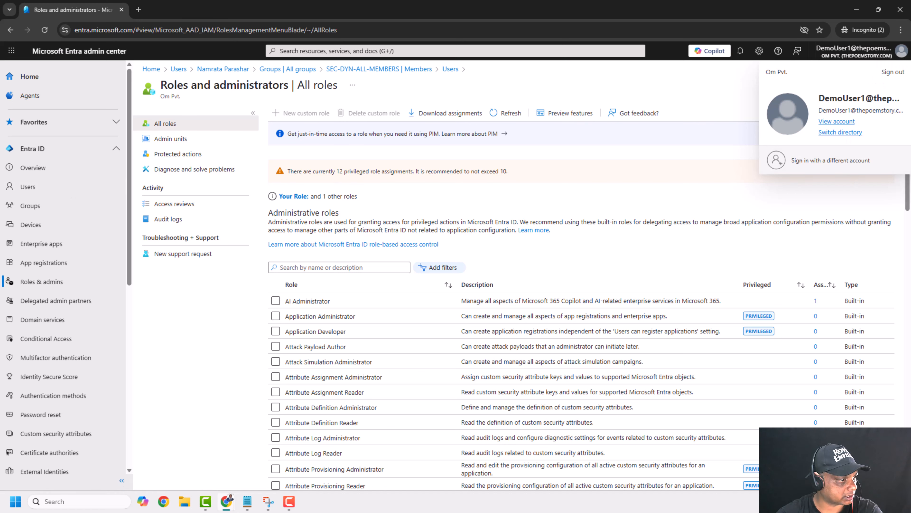
pyautogui.hotkey('alt', 'Tab')
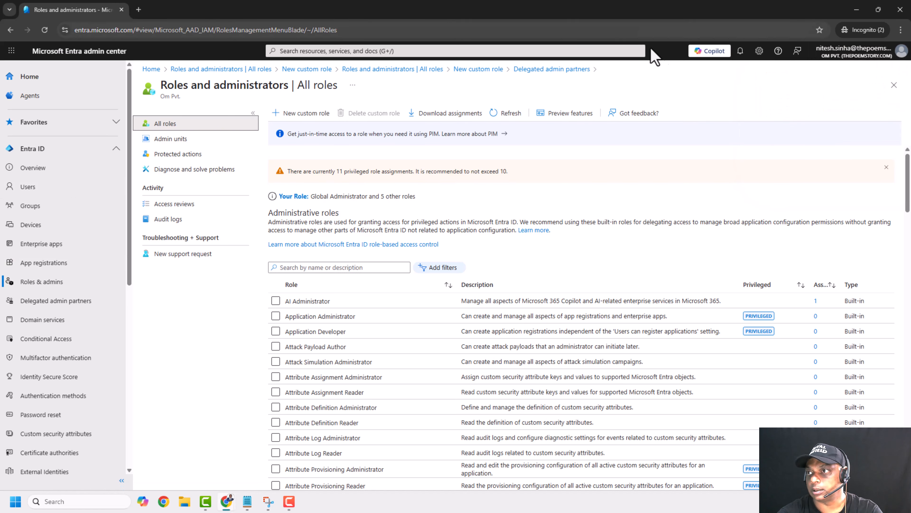
pyautogui.click(841, 57)
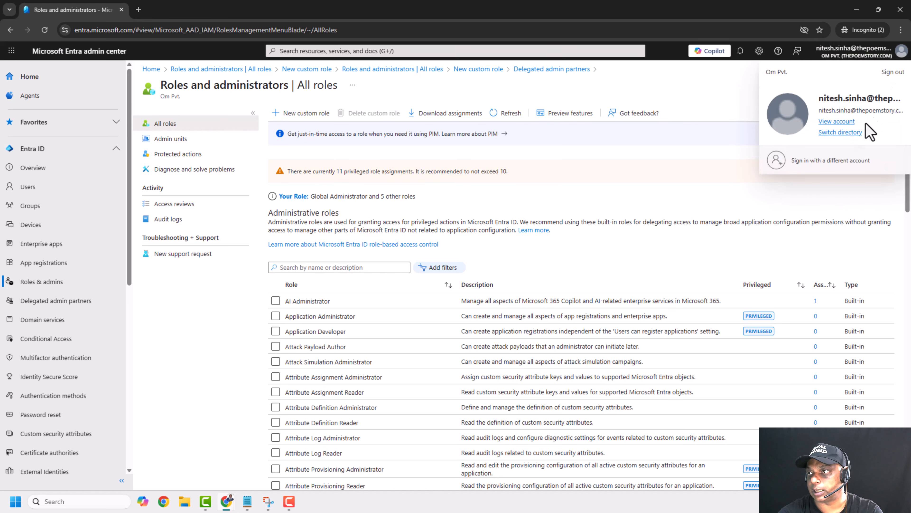
pyautogui.click(718, 106)
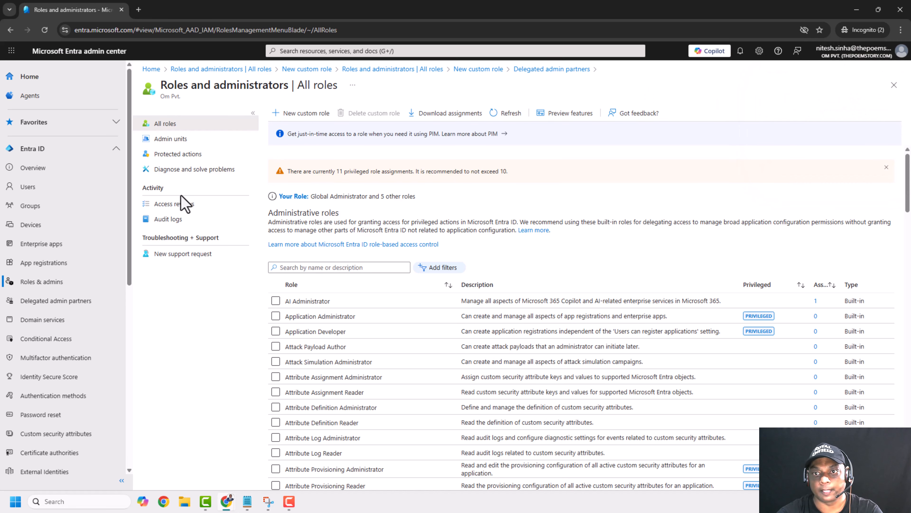
# Start a new custom role named "App Registration Demo 1" with the description "Custom role demo for APP registration"
pyautogui.click(314, 114)
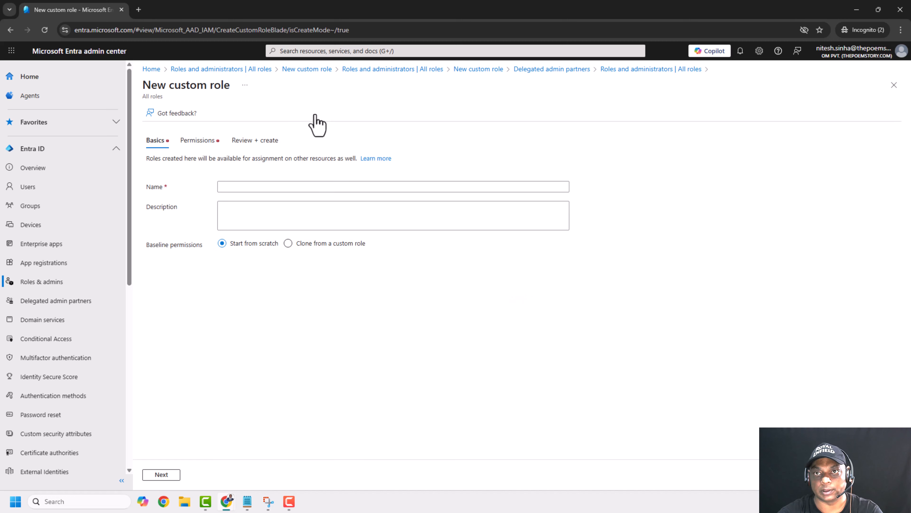
pyautogui.click(256, 187)
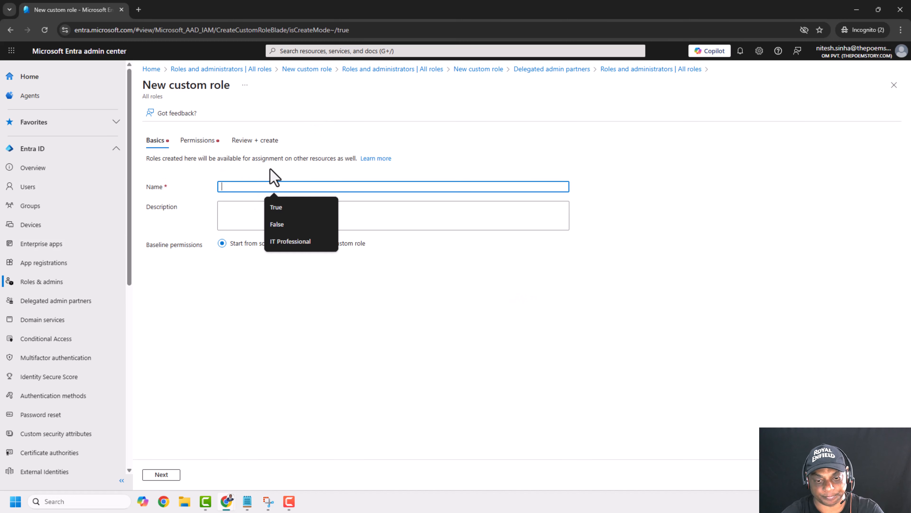
pyautogui.write('AP')
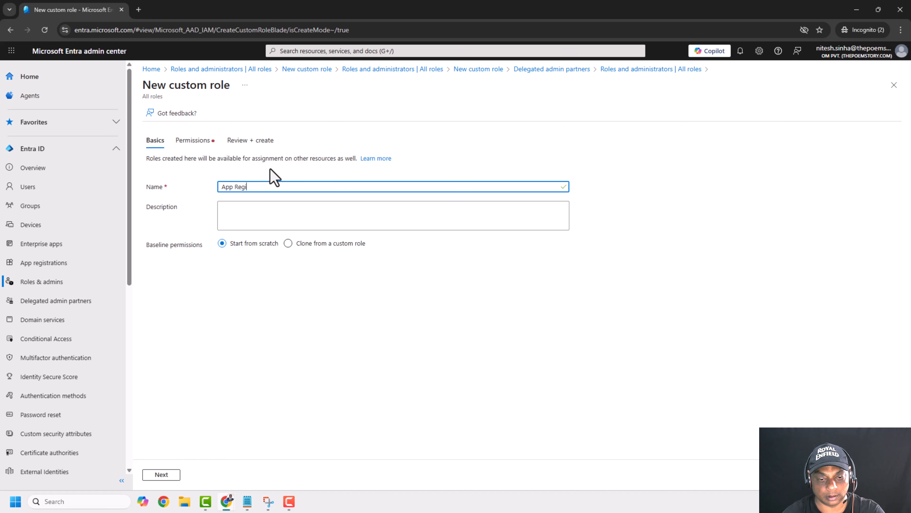
pyautogui.write('p Registration Demo 1')
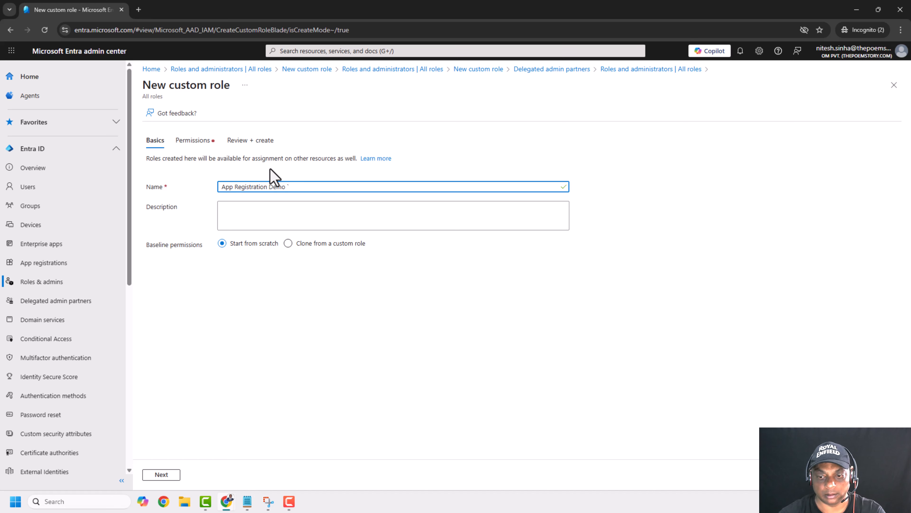
pyautogui.click(312, 219)
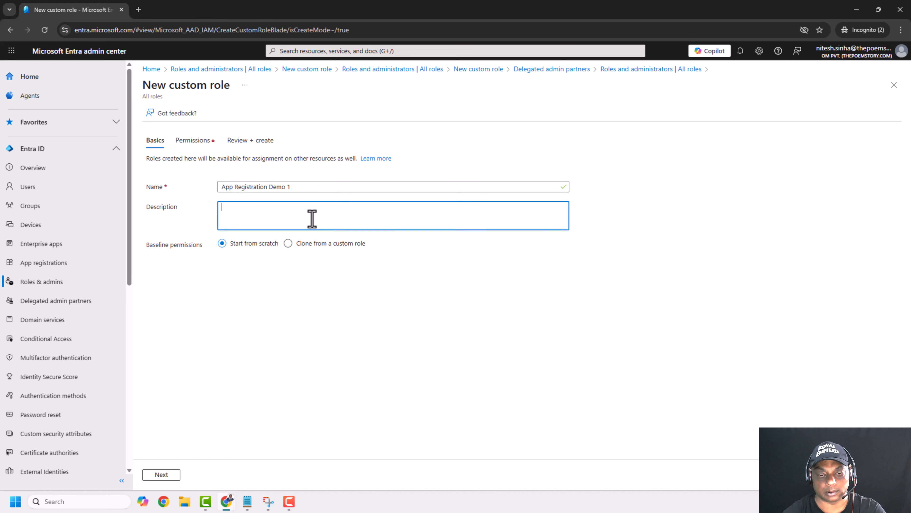
pyautogui.write('Custo')
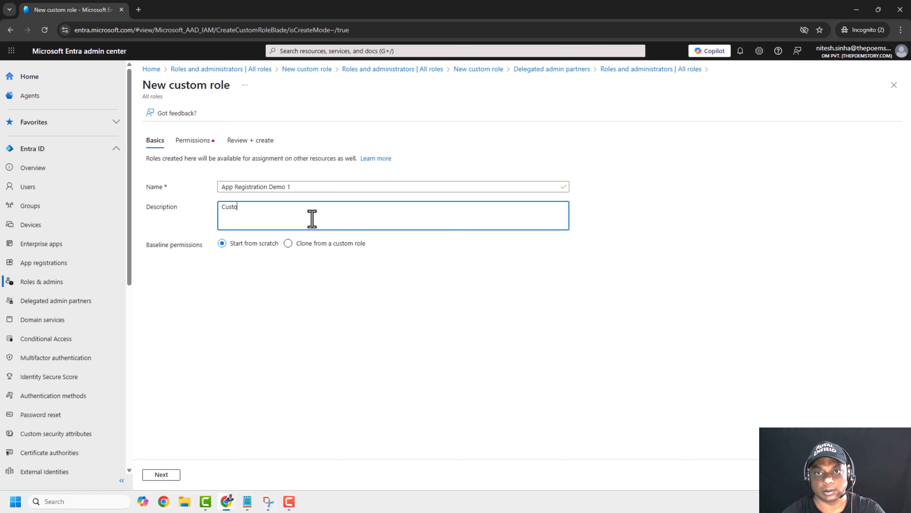
pyautogui.write('m role demo for APp')
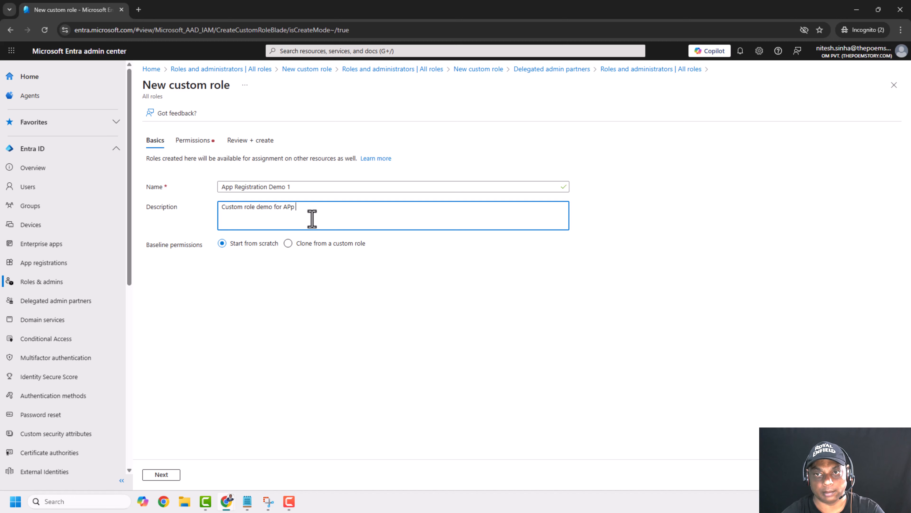
pyautogui.write('OP')
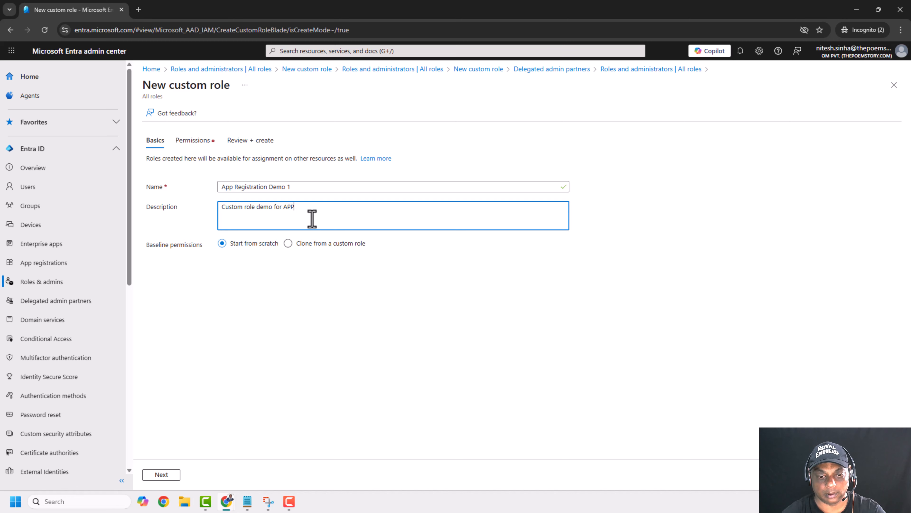
pyautogui.write(' registration')
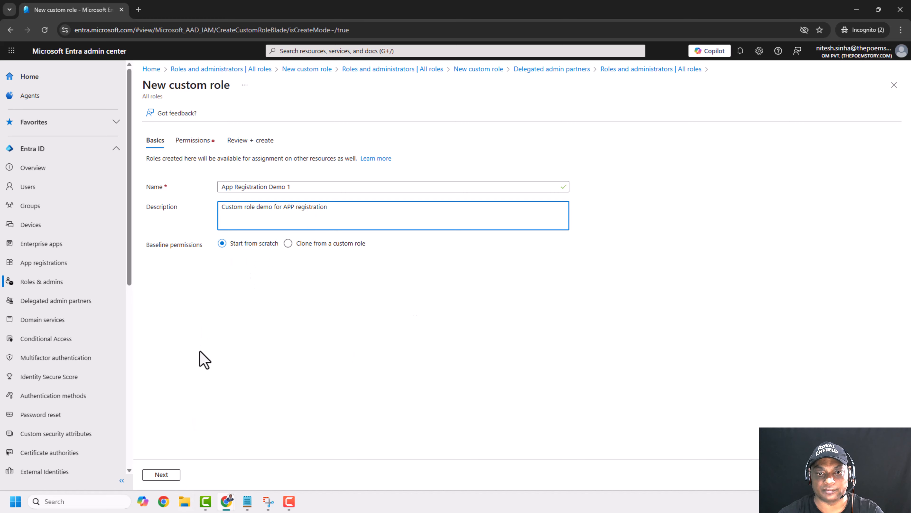
# Proceed to the new role's permissions and filter the list by "Applications"
pyautogui.click(165, 475)
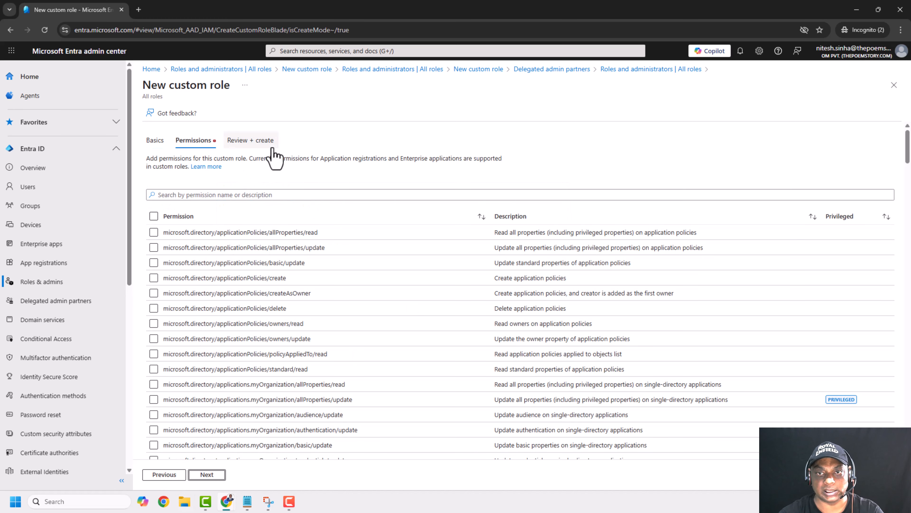
pyautogui.click(274, 194)
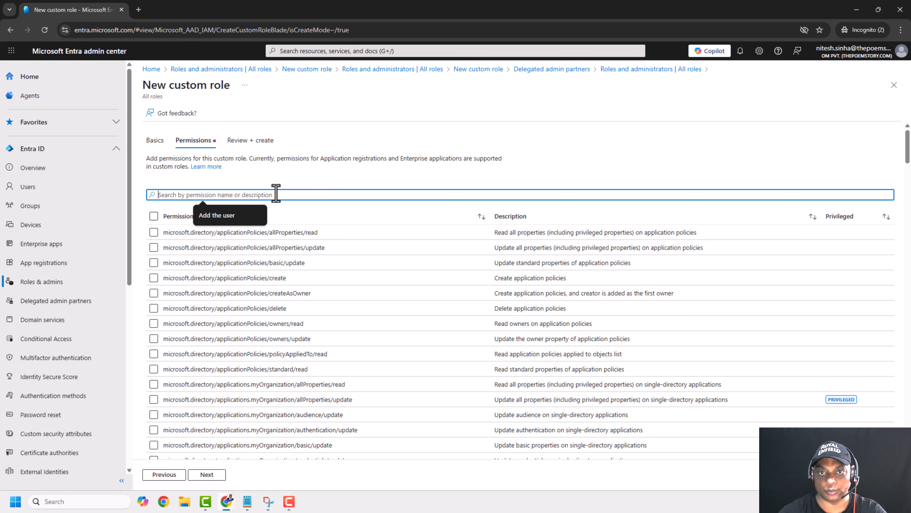
pyautogui.write('App')
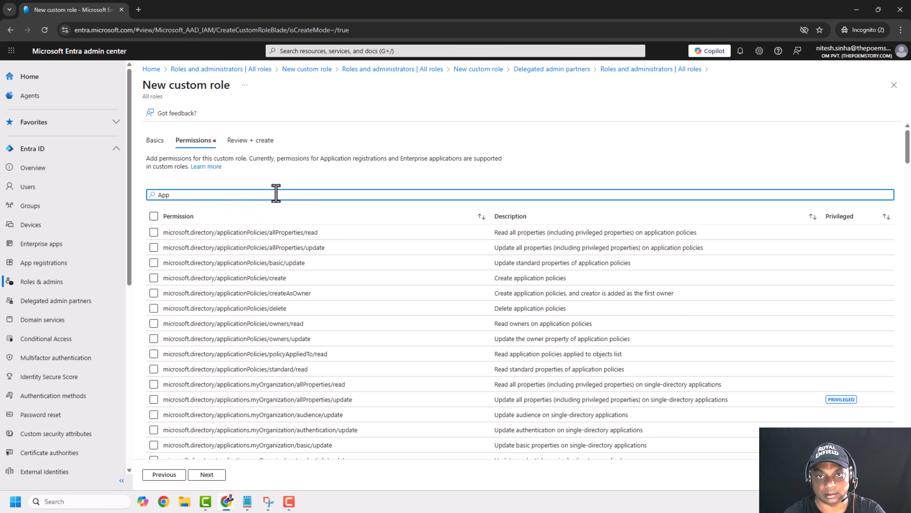
pyautogui.write('iclications')
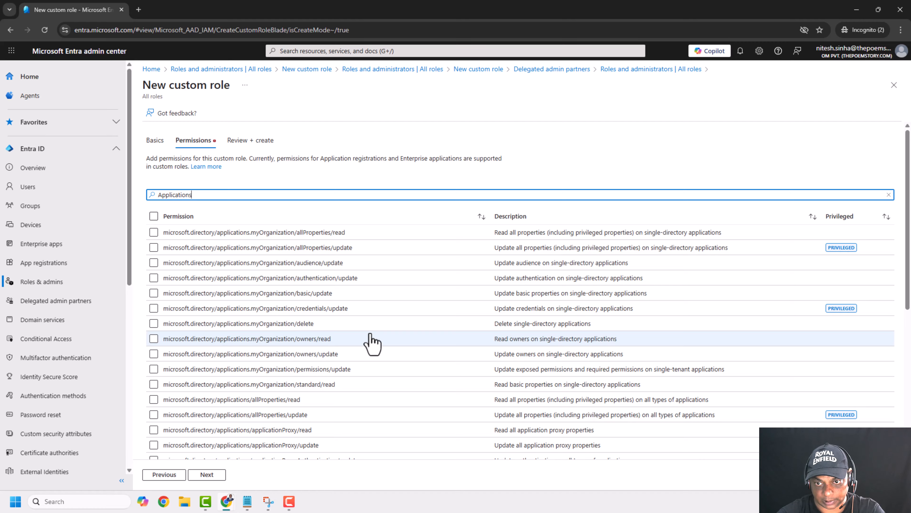
# Add the permissions microsoft.directory/applications/create and microsoft.directory/applications/basic/update to the new role
pyautogui.scroll(-5, 373, 344)
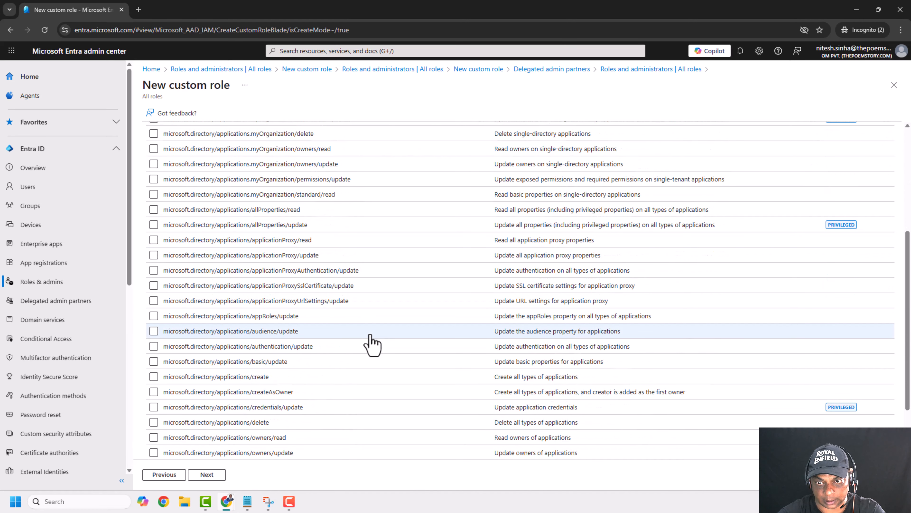
pyautogui.scroll(5, 372, 344)
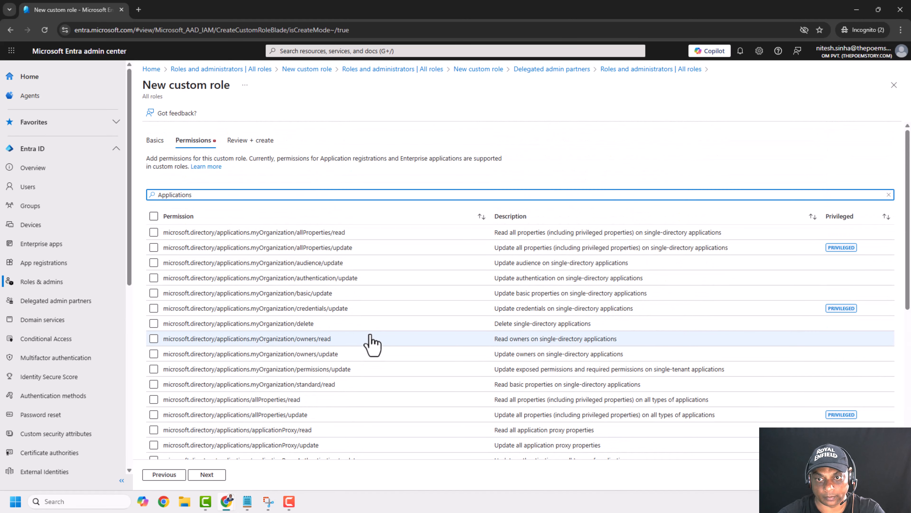
pyautogui.scroll(-4, 372, 344)
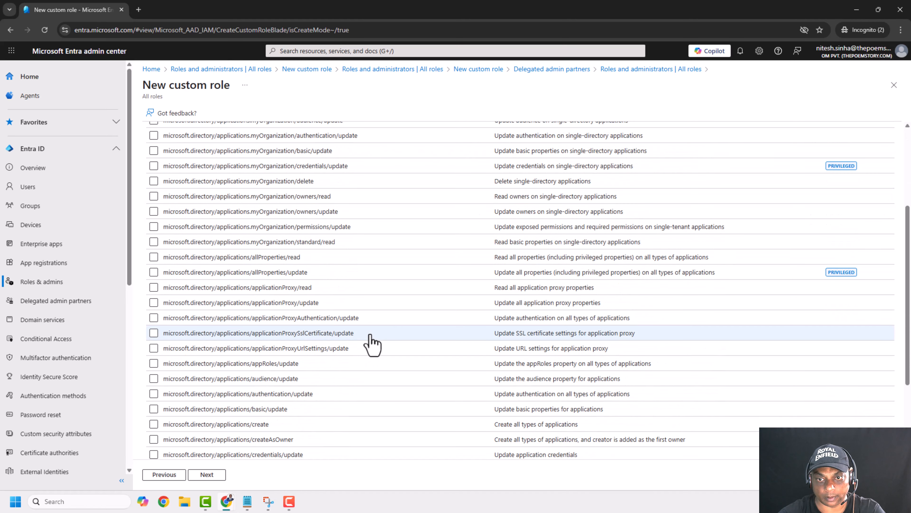
pyautogui.click(153, 424)
pyautogui.scroll(-3, 158, 416)
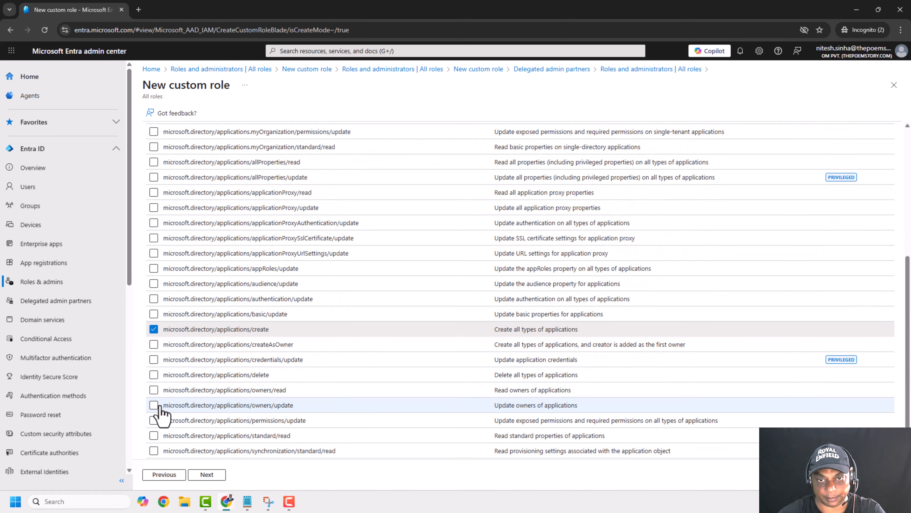
pyautogui.click(153, 315)
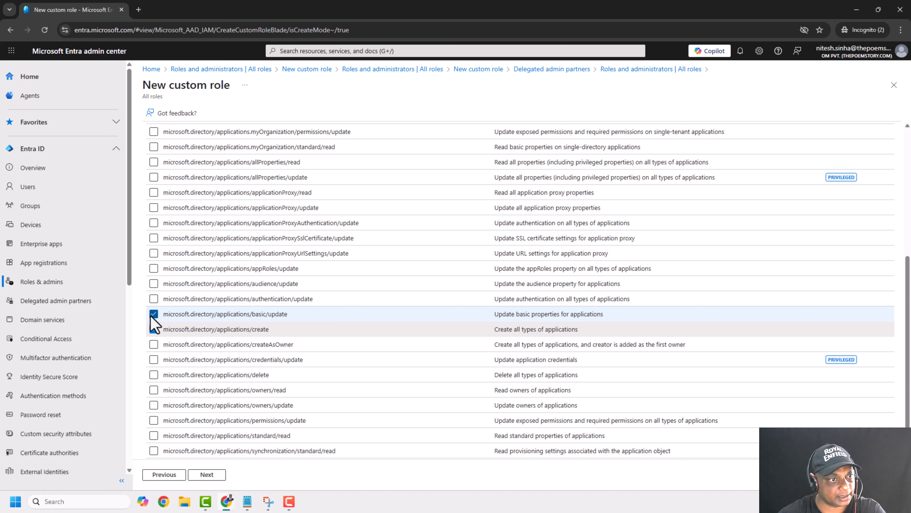
# Add the permissions microsoft.directory/applications/credentials/update and microsoft.directory/applications/delete to the new role
pyautogui.click(154, 328)
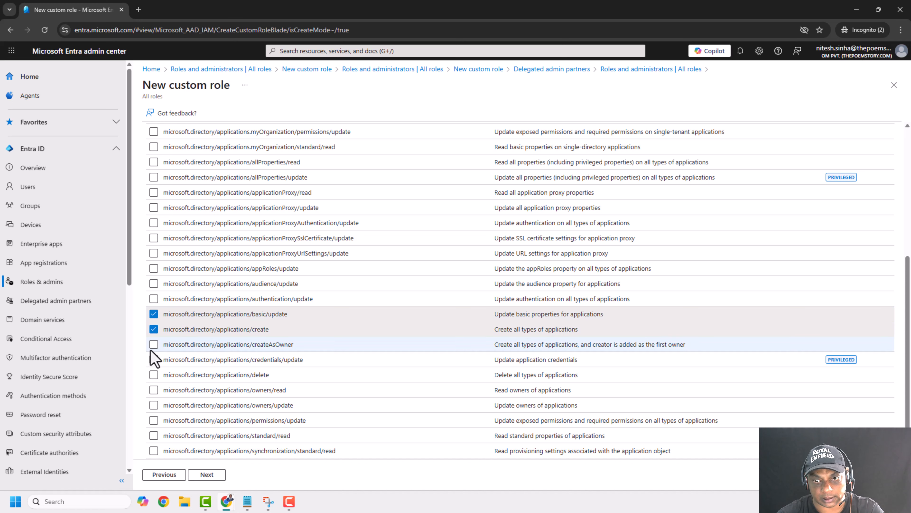
pyautogui.click(153, 360)
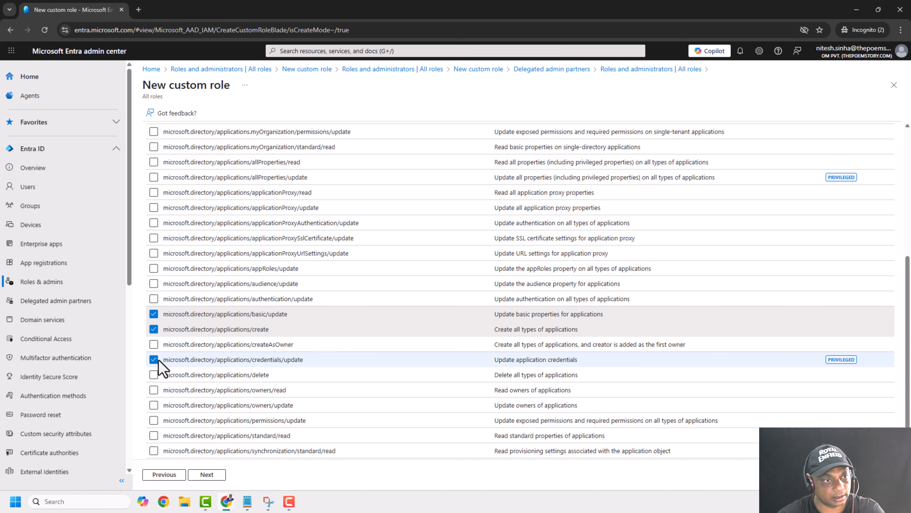
pyautogui.scroll(-1, 159, 360)
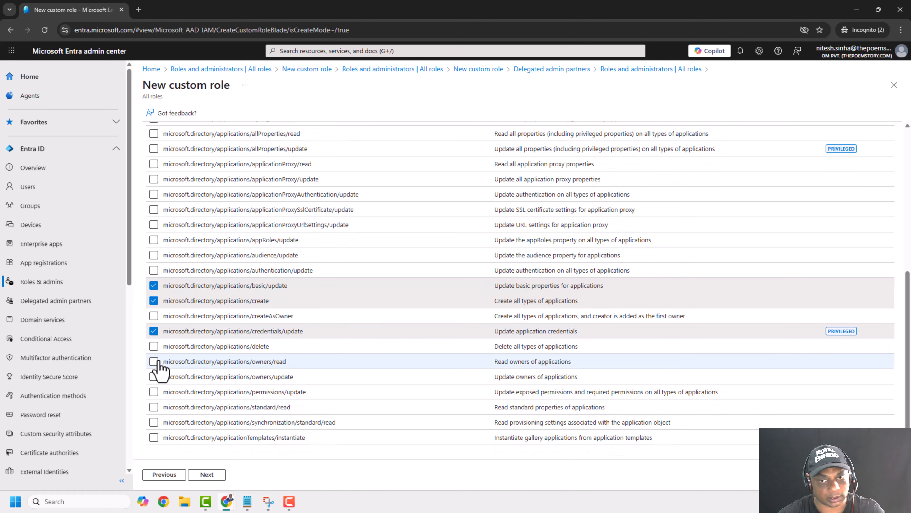
pyautogui.click(153, 346)
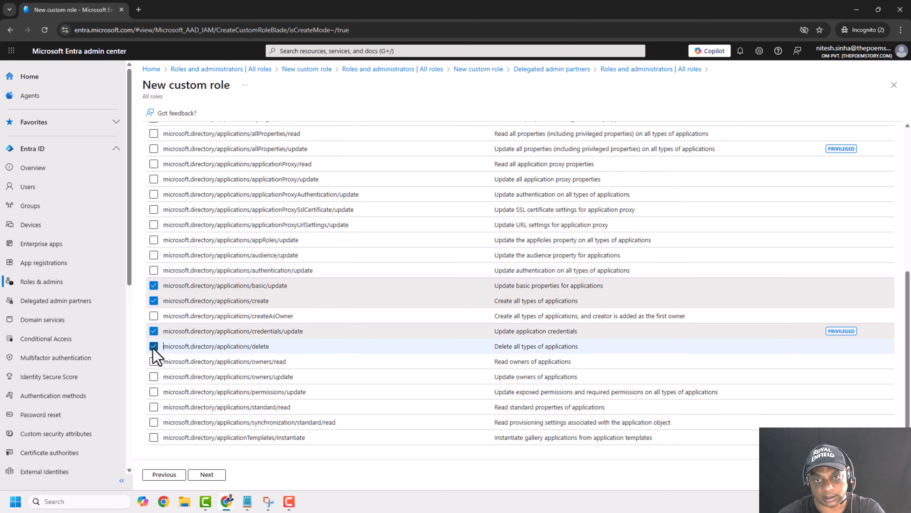
# Filter the permissions by "serviceprincipals", add microsoft.directory/servicePrincipals/allProperties/read, and proceed to the role review
pyautogui.scroll(4, 277, 385)
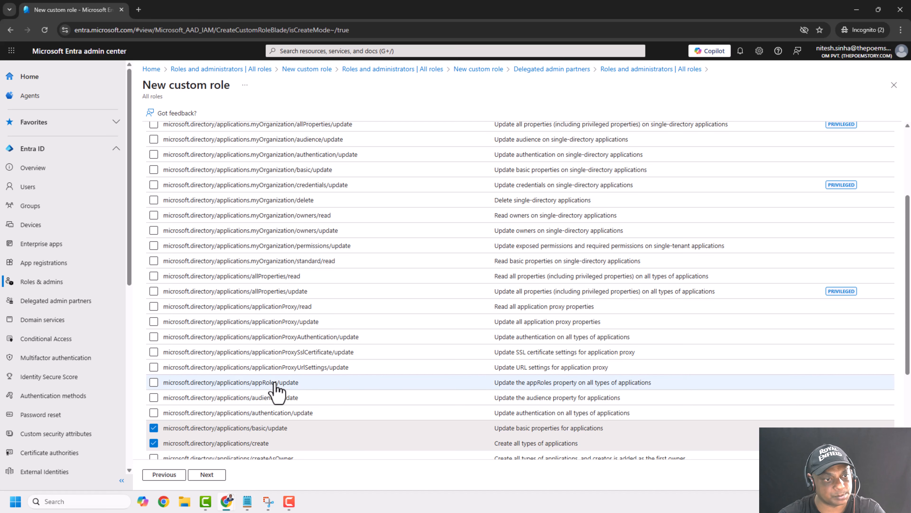
pyautogui.scroll(3, 277, 388)
pyautogui.click(234, 195)
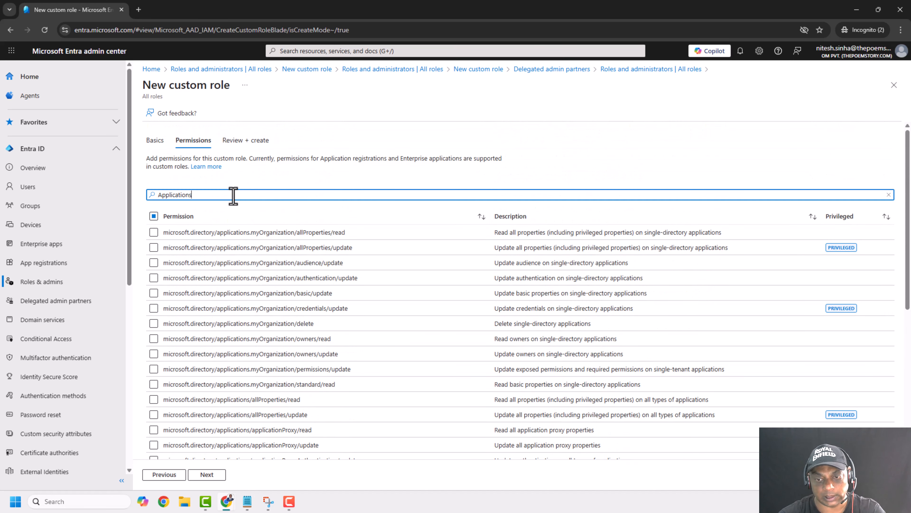
pyautogui.hotkey('ctrl', 'a')
pyautogui.press('BackSpace')
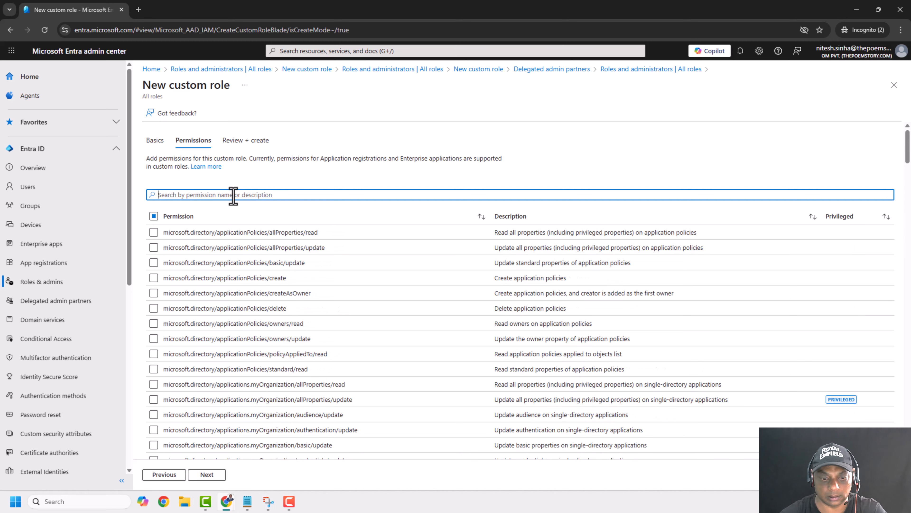
pyautogui.write('service')
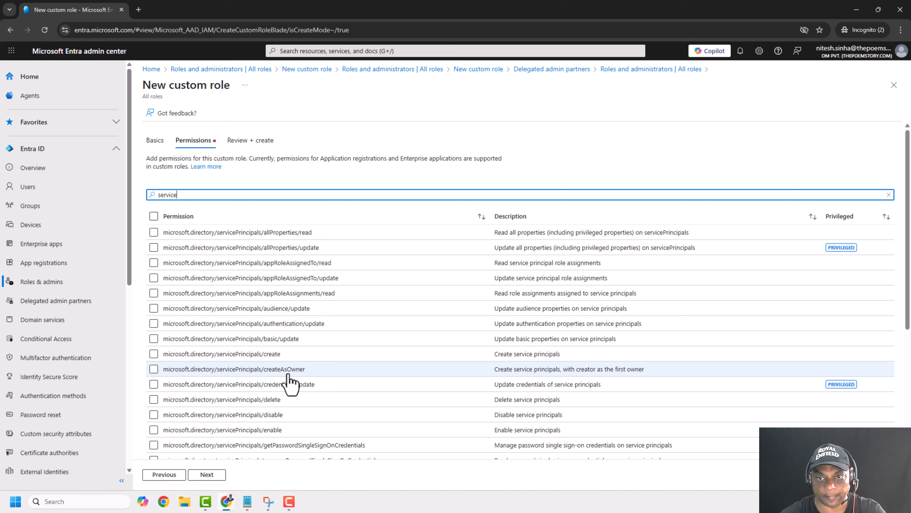
pyautogui.write('princi')
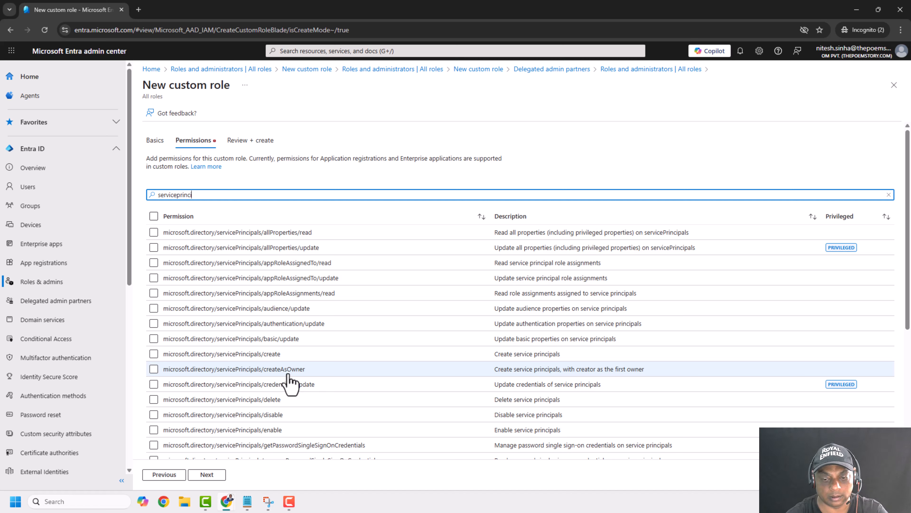
pyautogui.write('pals')
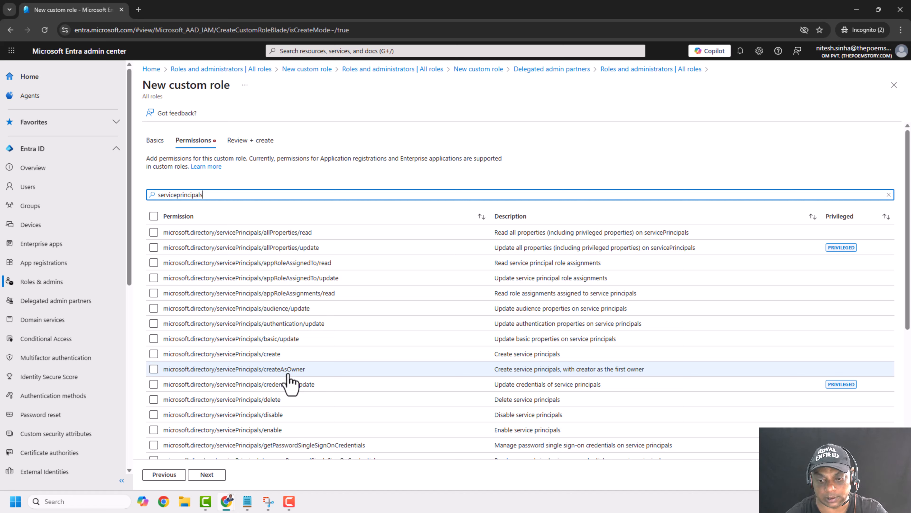
pyautogui.click(154, 233)
pyautogui.scroll(-5, 294, 340)
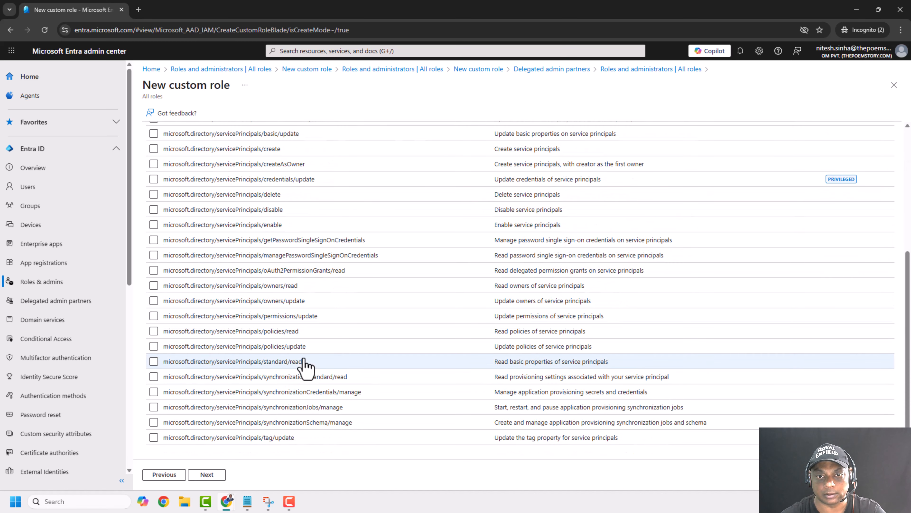
pyautogui.click(212, 478)
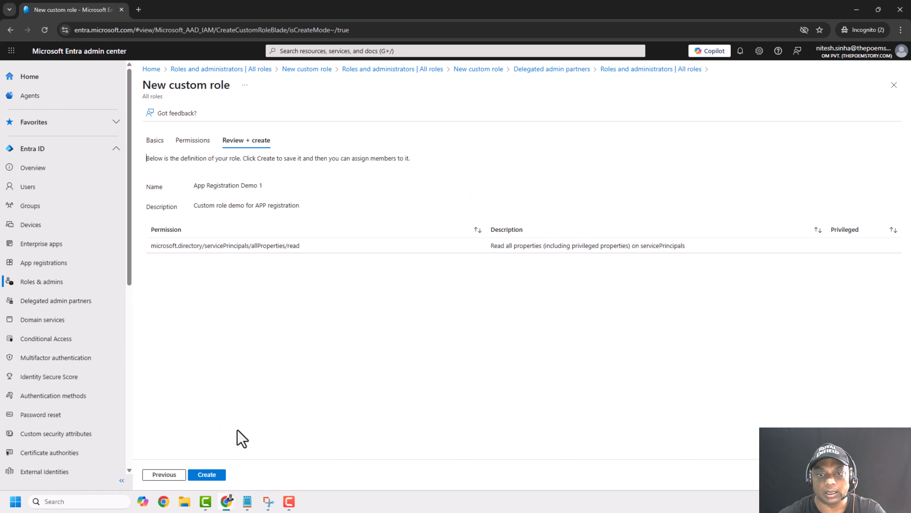
# Return to the role's permissions, clear the search filter, and check the full list for which permissions are selected
pyautogui.click(164, 480)
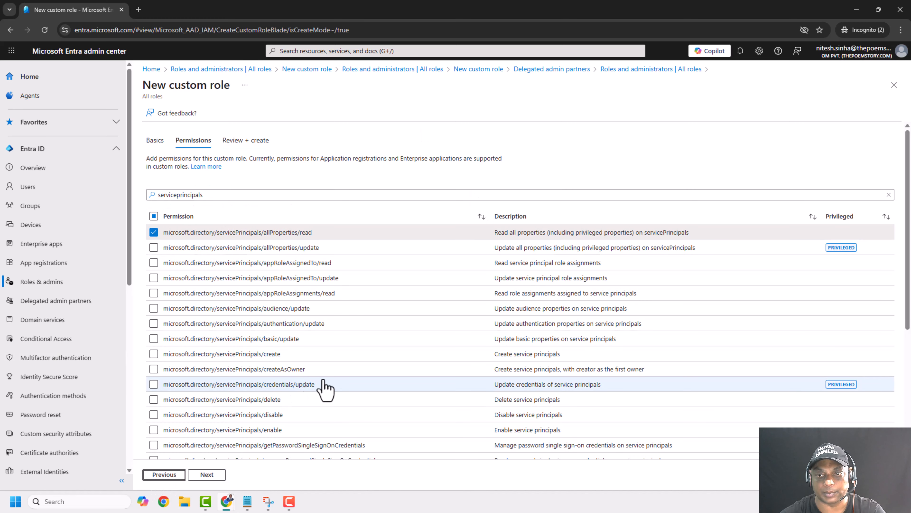
pyautogui.doubleClick(193, 194)
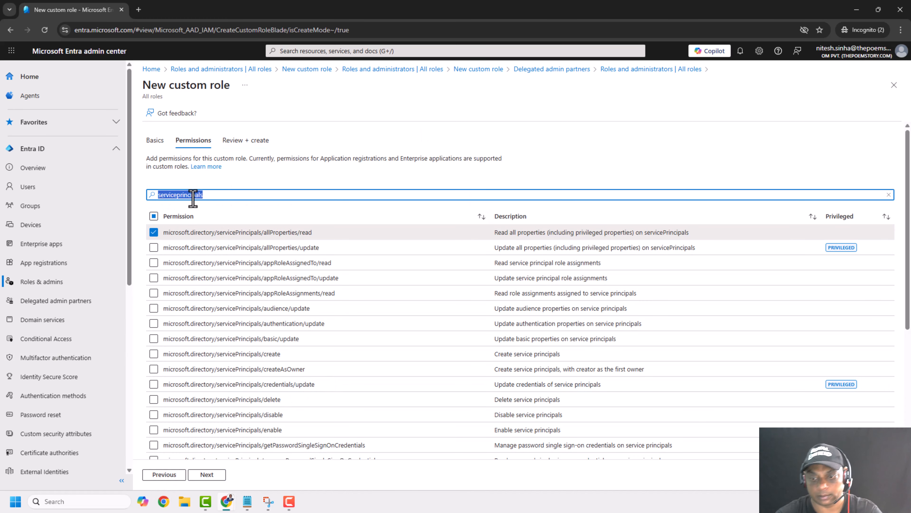
pyautogui.press('BackSpace')
pyautogui.scroll(-20, 414, 325)
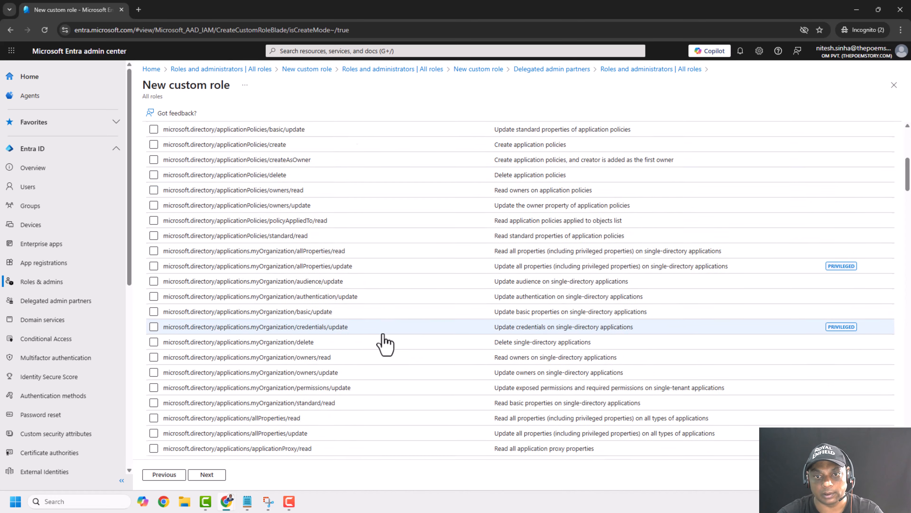
pyautogui.scroll(-20, 388, 346)
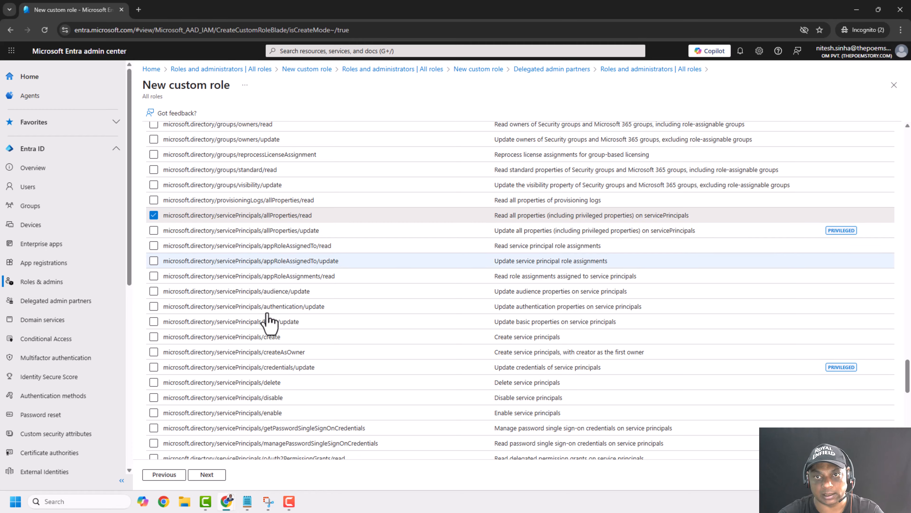
# Select the microsoft.directory/applications permissions create, basic/update, credentials/update and delete in the unfiltered list
pyautogui.scroll(10, 270, 319)
pyautogui.scroll(12, 277, 343)
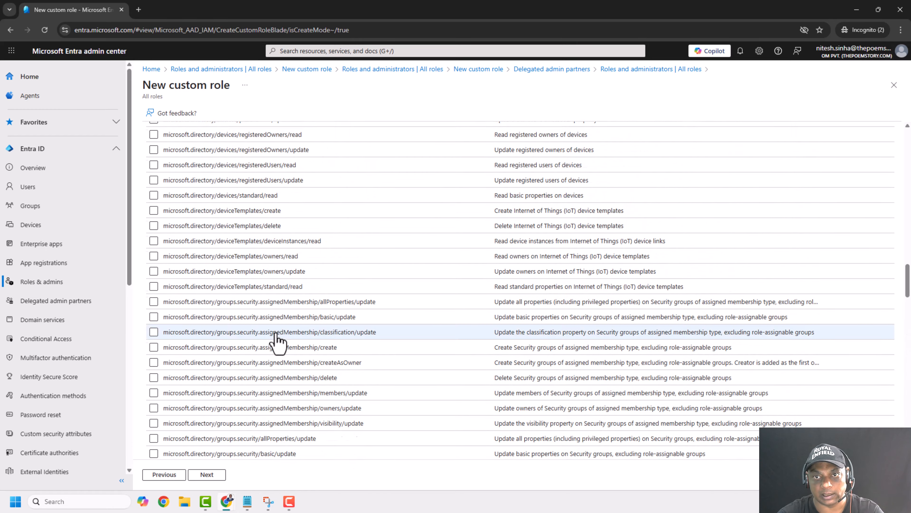
pyautogui.scroll(10, 277, 343)
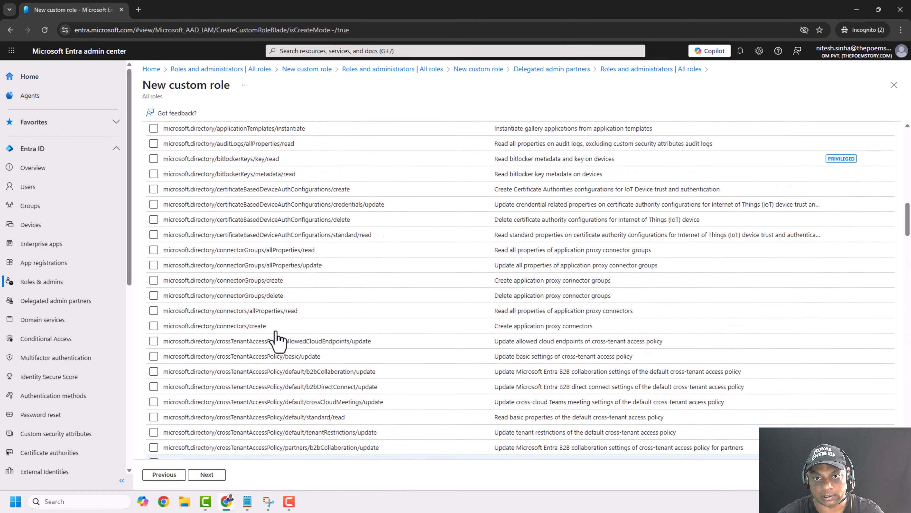
pyautogui.scroll(1, 275, 335)
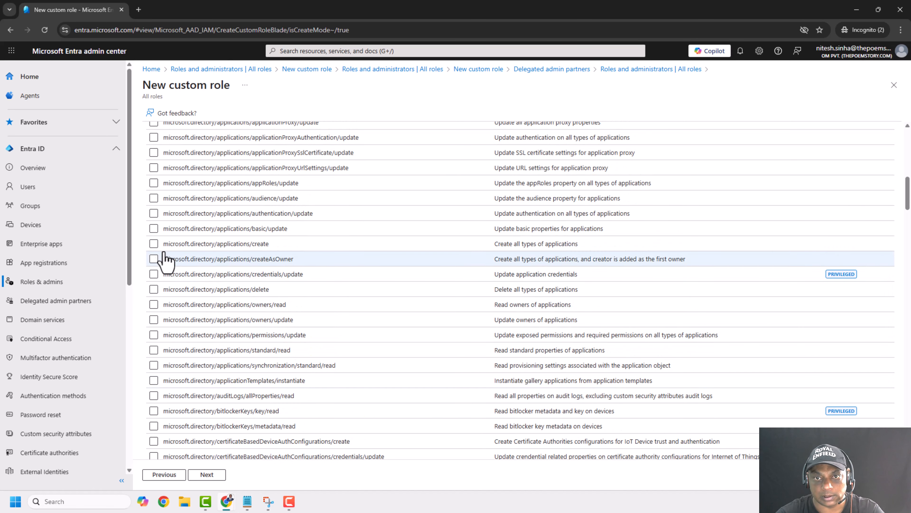
pyautogui.click(154, 244)
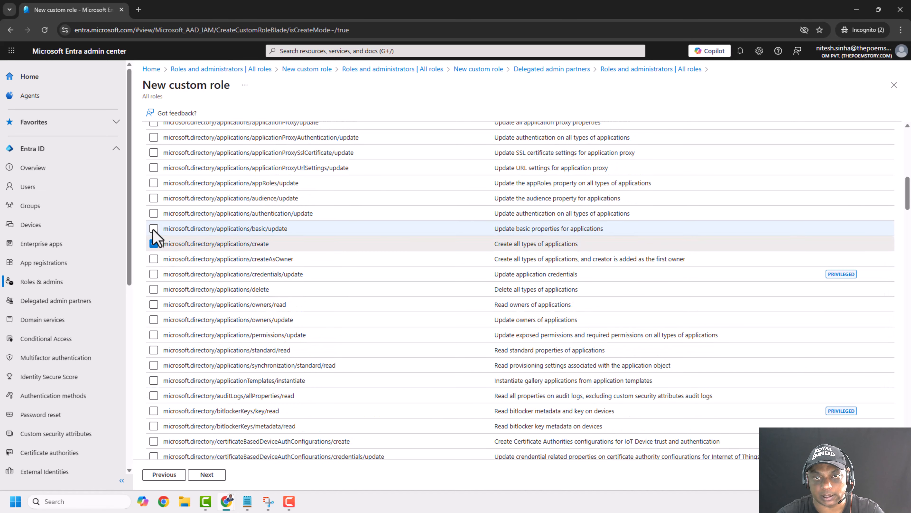
pyautogui.click(154, 228)
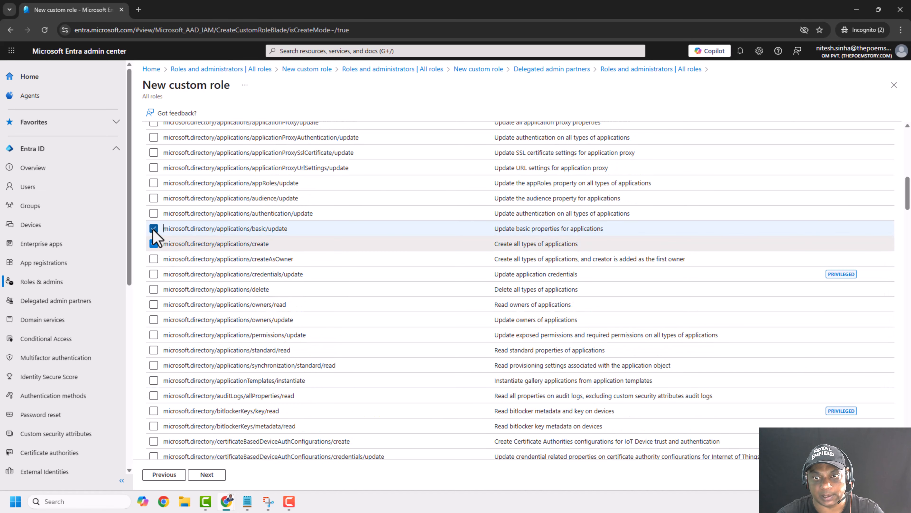
pyautogui.click(153, 275)
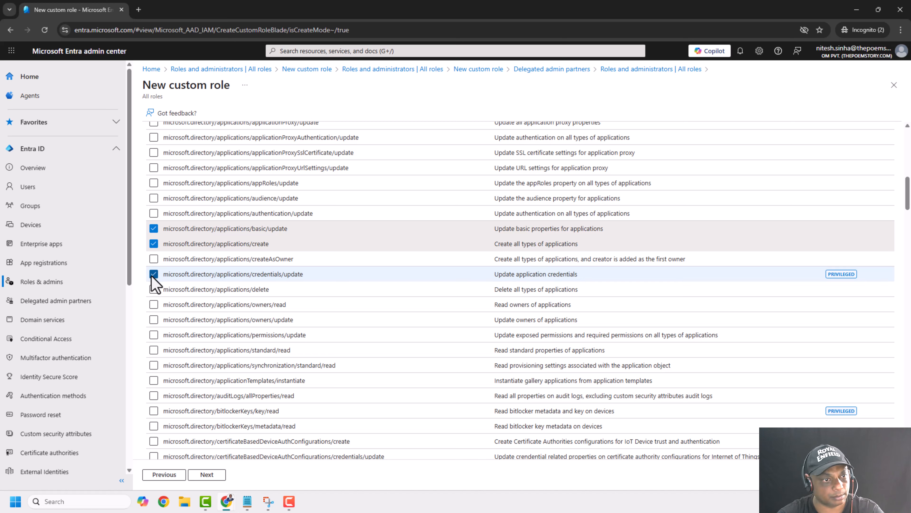
pyautogui.click(153, 289)
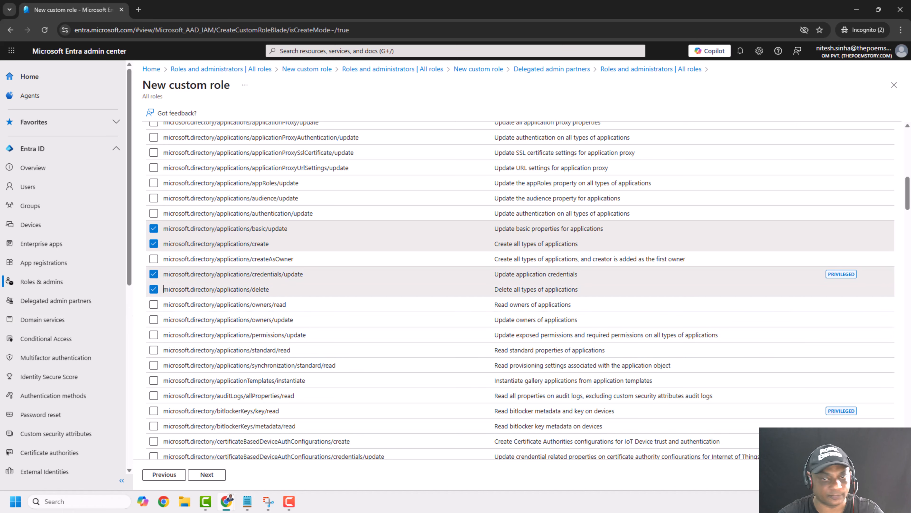
# Review and create the custom role, and open the description of App Registration Demo 1 to examine its permissions
pyautogui.click(207, 474)
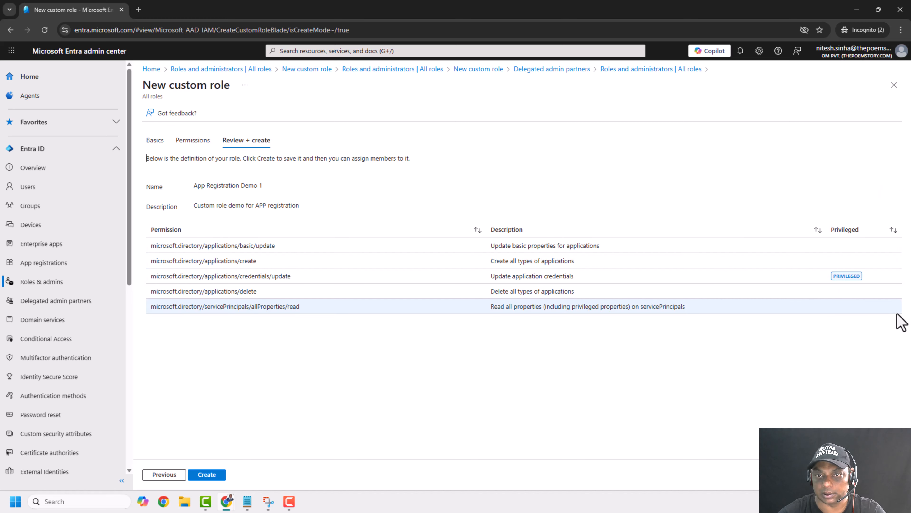
pyautogui.click(209, 475)
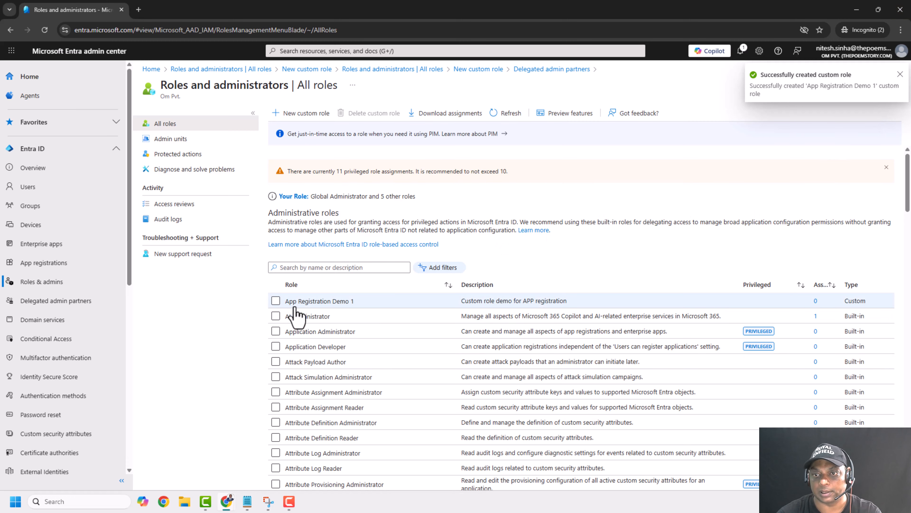
pyautogui.click(317, 303)
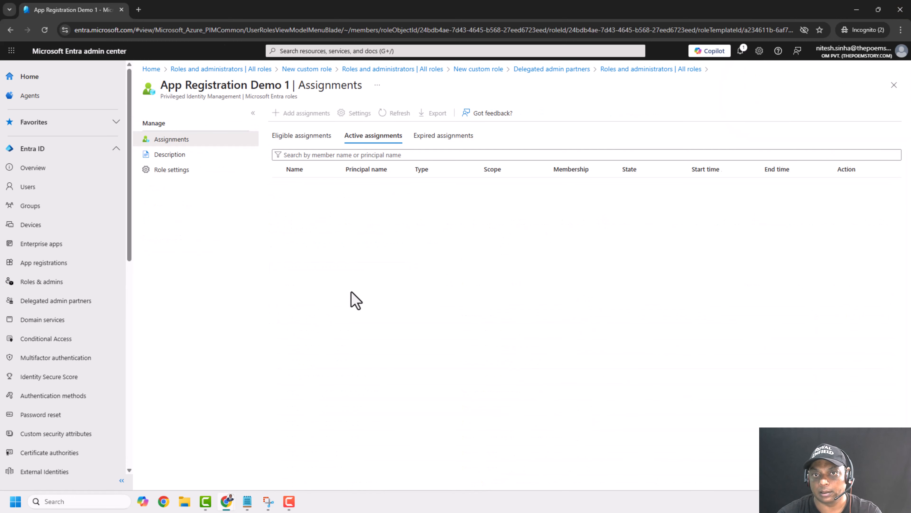
pyautogui.click(167, 155)
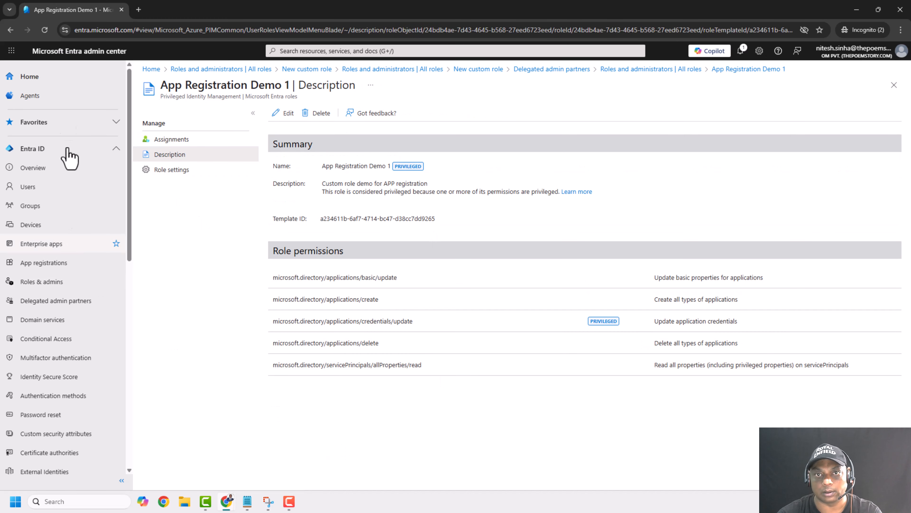
# Start a new assignment for App Registration Demo 1 with scope type Application, and view the applications available as scope
pyautogui.click(173, 141)
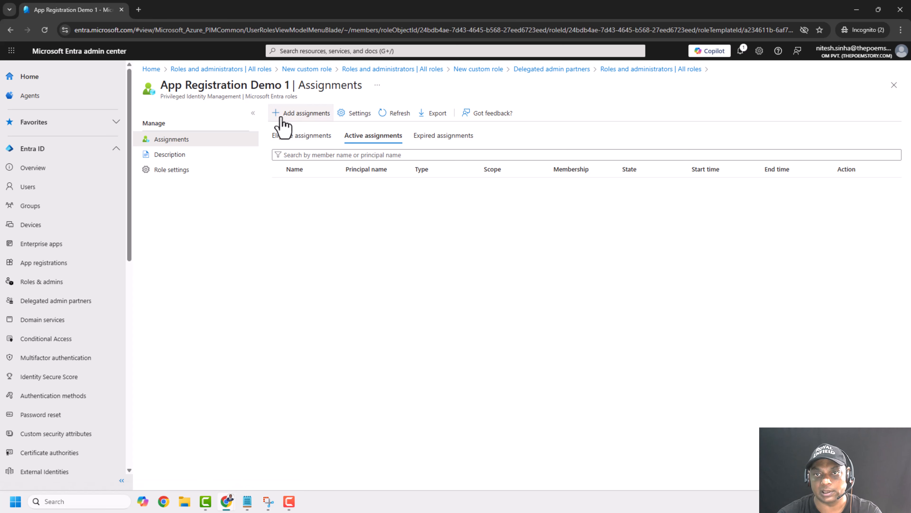
pyautogui.click(280, 118)
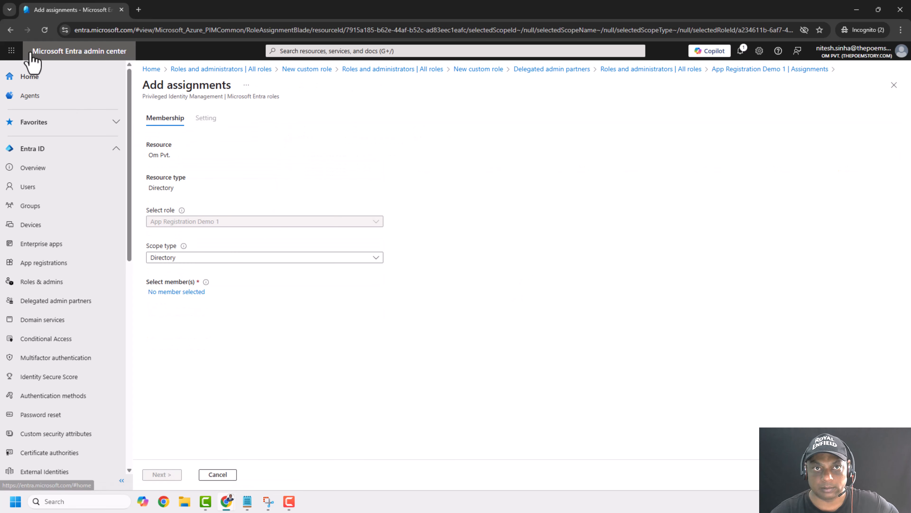
pyautogui.click(304, 264)
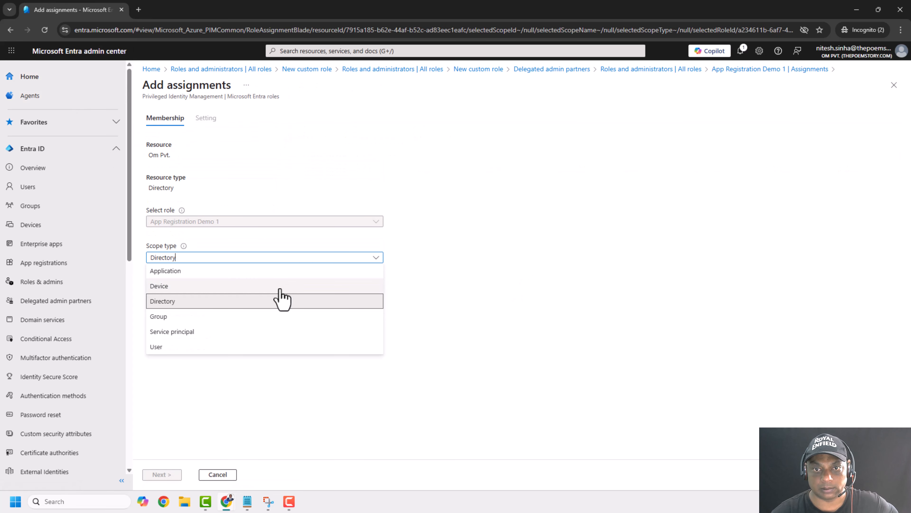
pyautogui.click(276, 272)
pyautogui.click(168, 293)
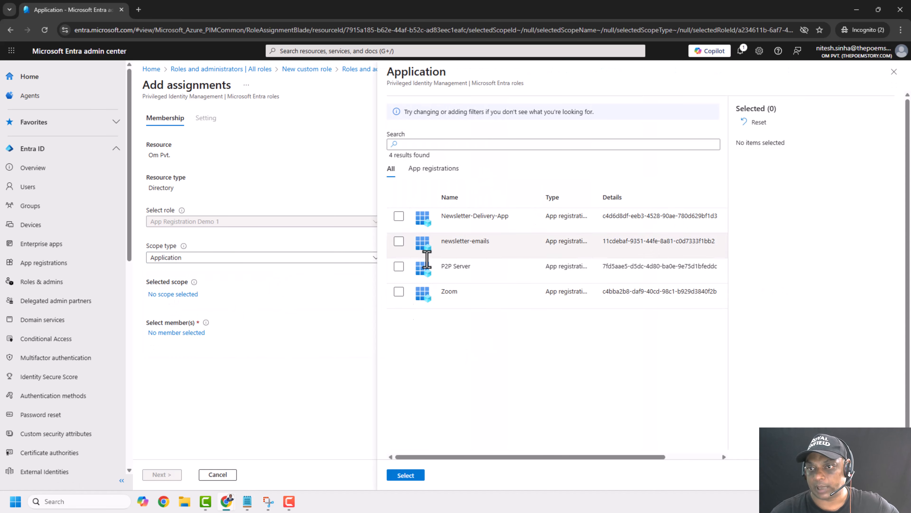
pyautogui.click(894, 72)
# Set the assignment's scope type to Service principal and view the enterprise applications available as scope
pyautogui.click(270, 258)
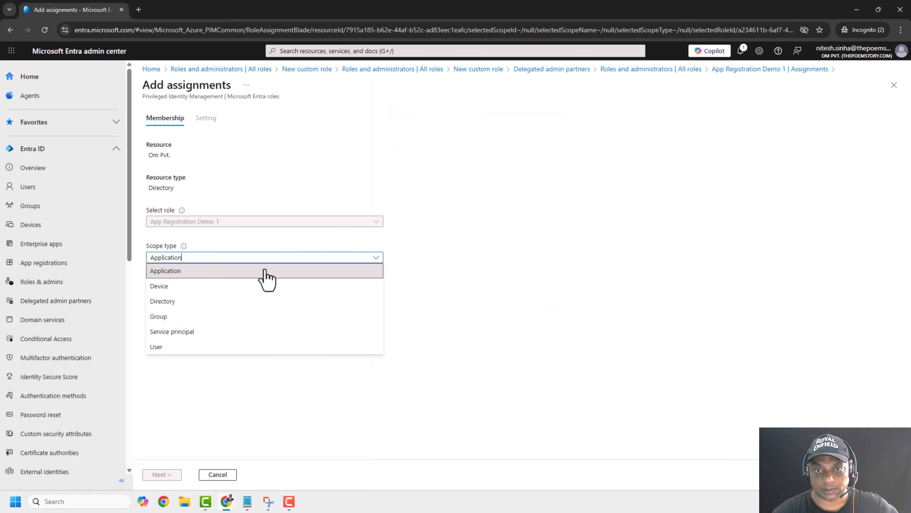
pyautogui.click(254, 331)
pyautogui.click(180, 294)
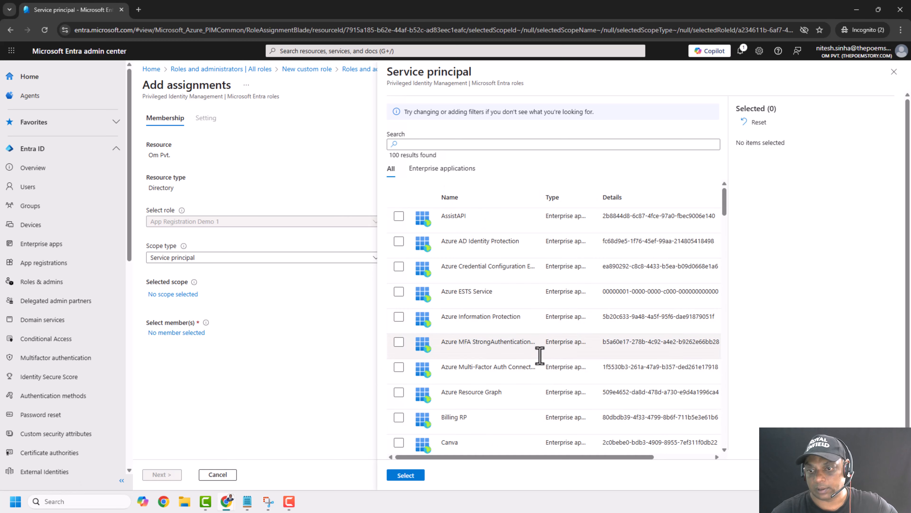
pyautogui.click(894, 72)
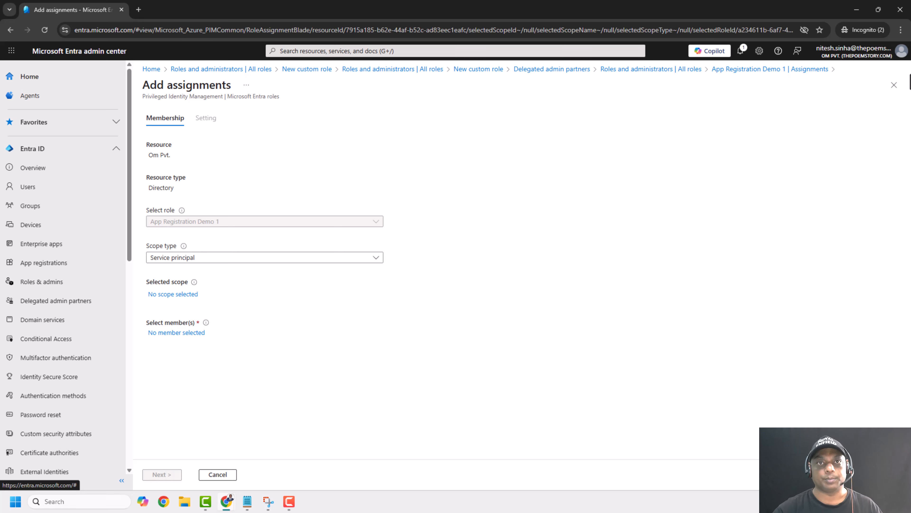
# Set the assignment's scope type to Directory and select Demo User 1 as its member
pyautogui.click(353, 257)
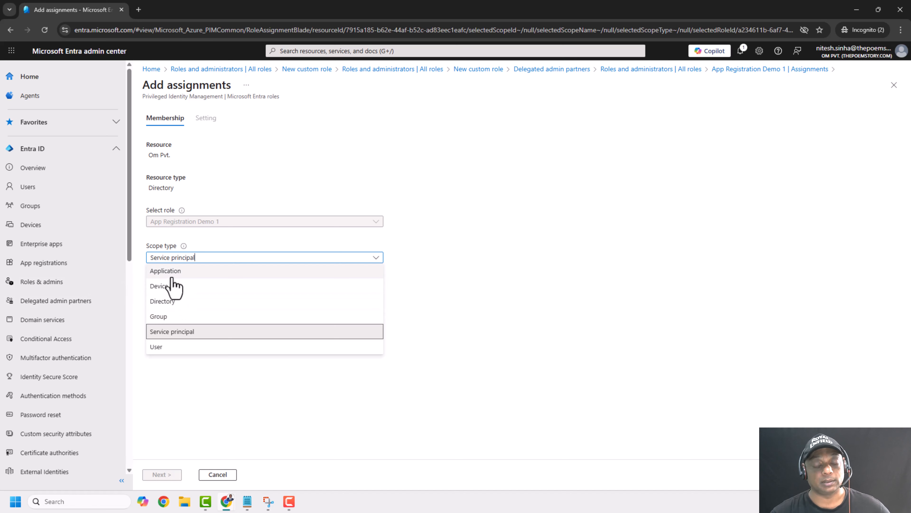
pyautogui.click(186, 303)
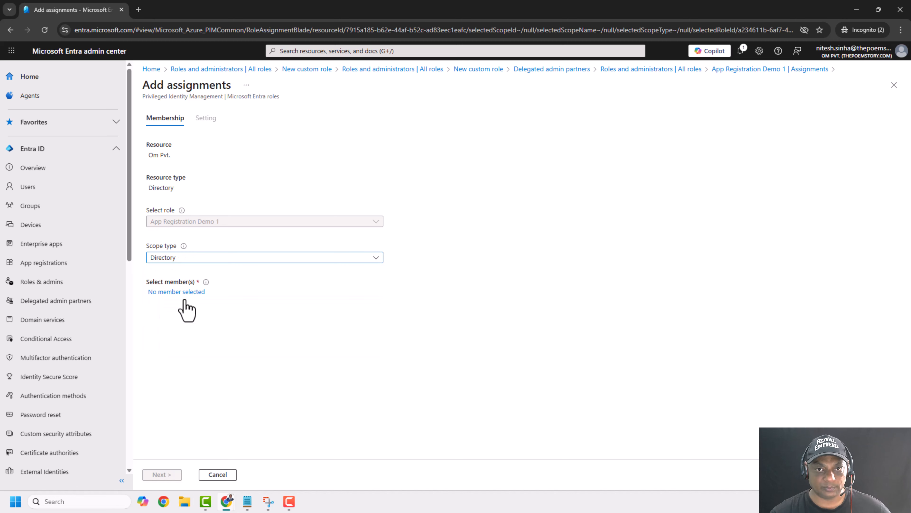
pyautogui.click(180, 292)
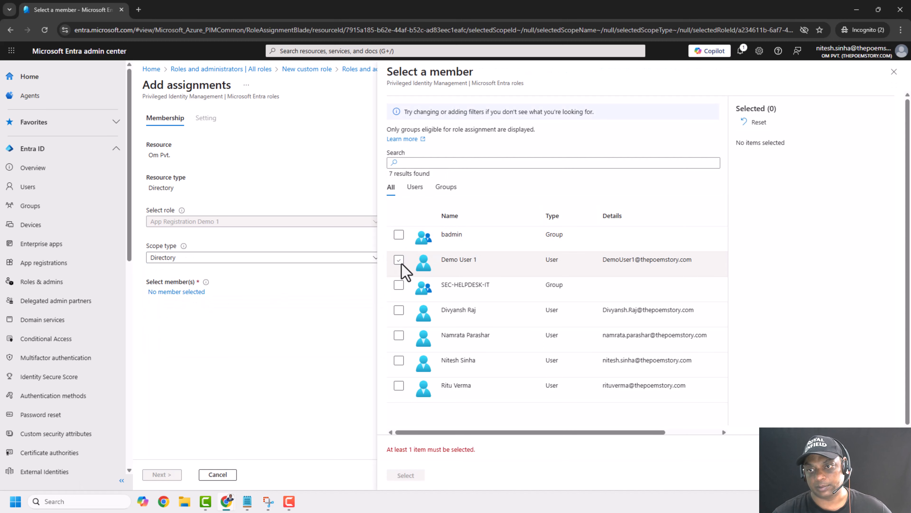
pyautogui.click(401, 262)
pyautogui.click(406, 481)
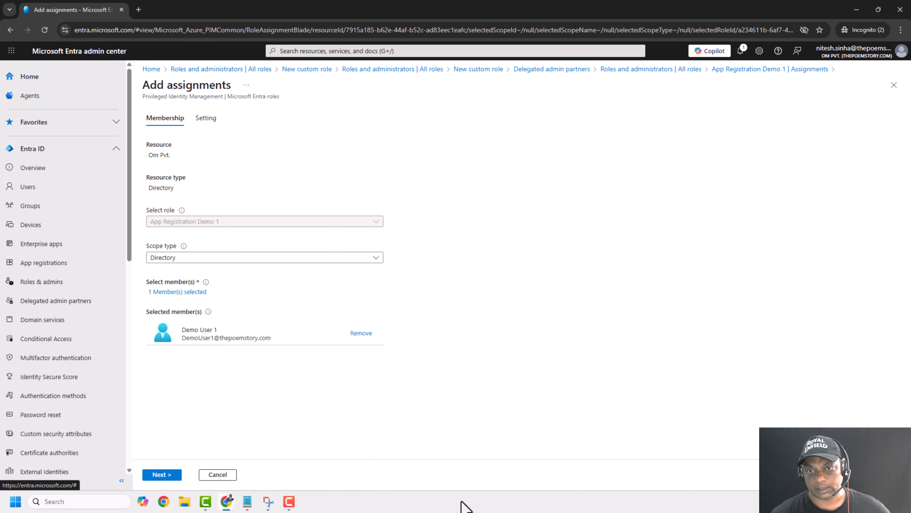
# Assign the role as permanently active with the justification "Keep it active for Demo Purpose"
pyautogui.click(163, 476)
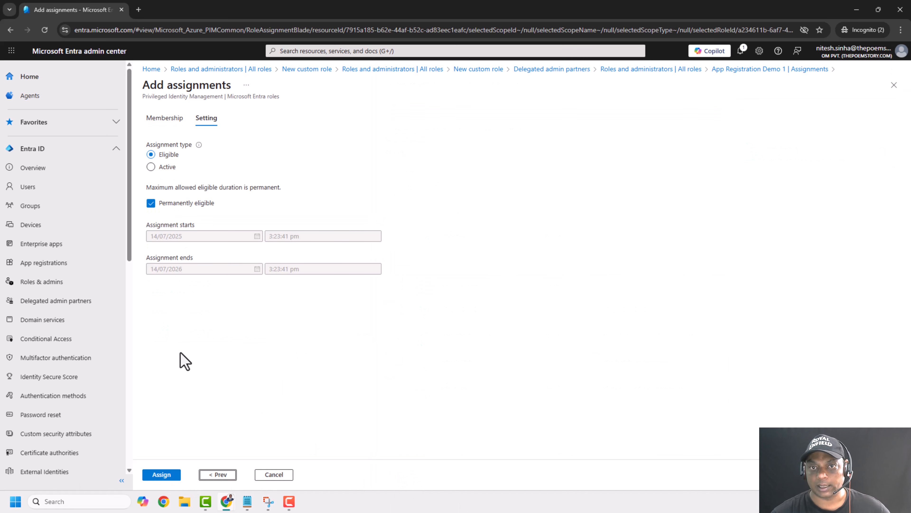
pyautogui.click(151, 166)
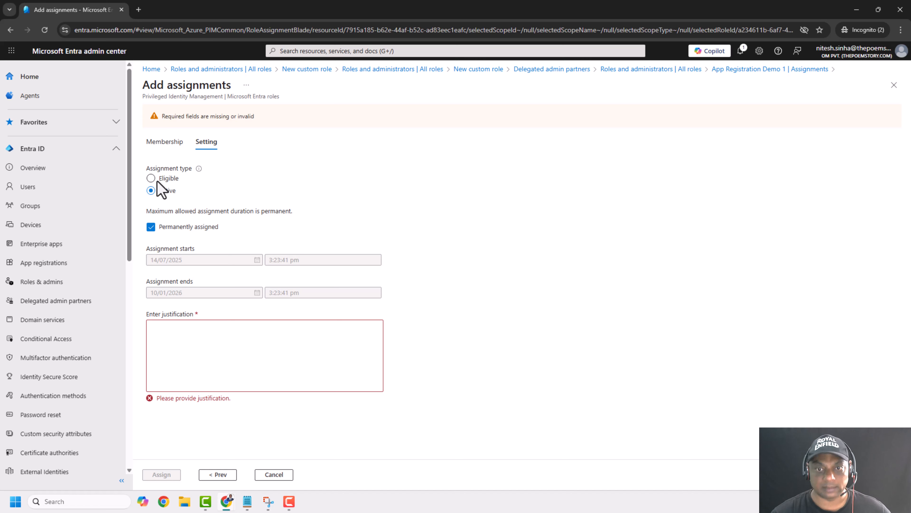
pyautogui.click(270, 373)
pyautogui.write('Keep it active for Demo Purpose')
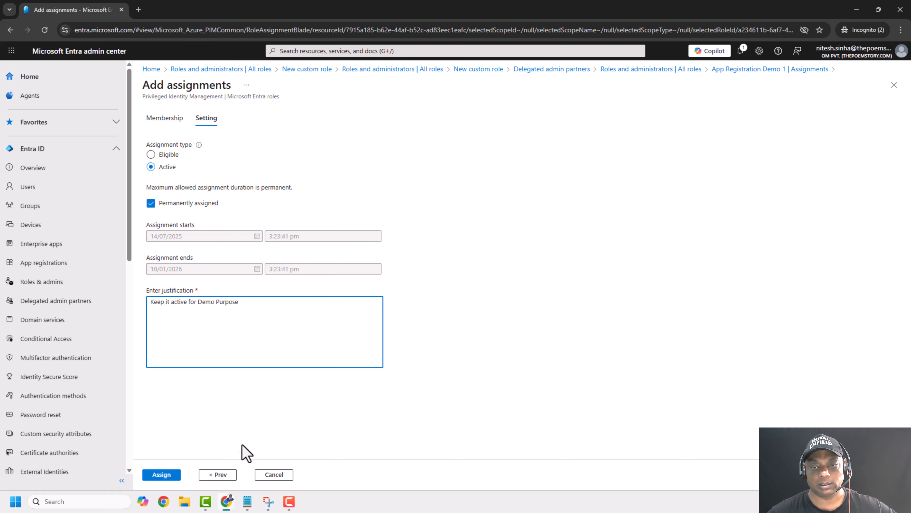
pyautogui.click(156, 477)
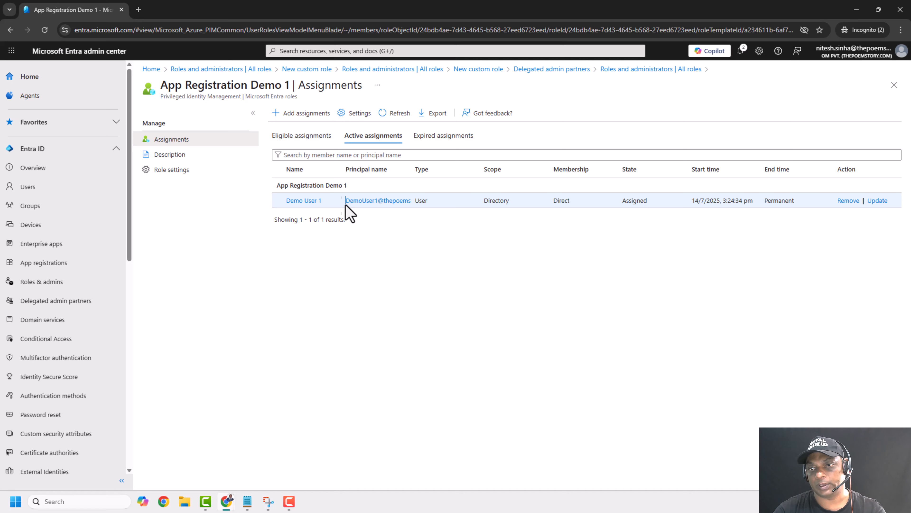
# Open entra.microsoft.com in a new incognito window and sign in with the Demo User 1 account
pyautogui.moveTo(346, 205); pyautogui.dragTo(376, 207)
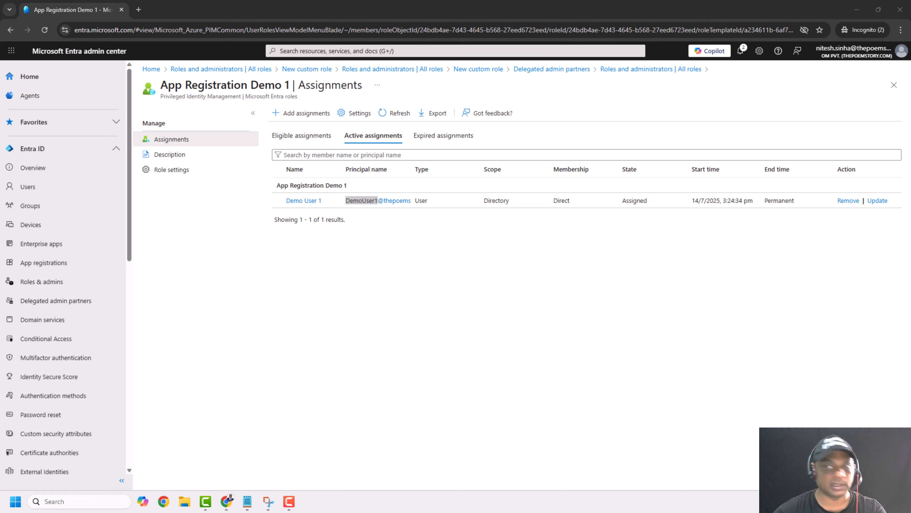
pyautogui.hotkey('ctrl', 'shift', 'n')
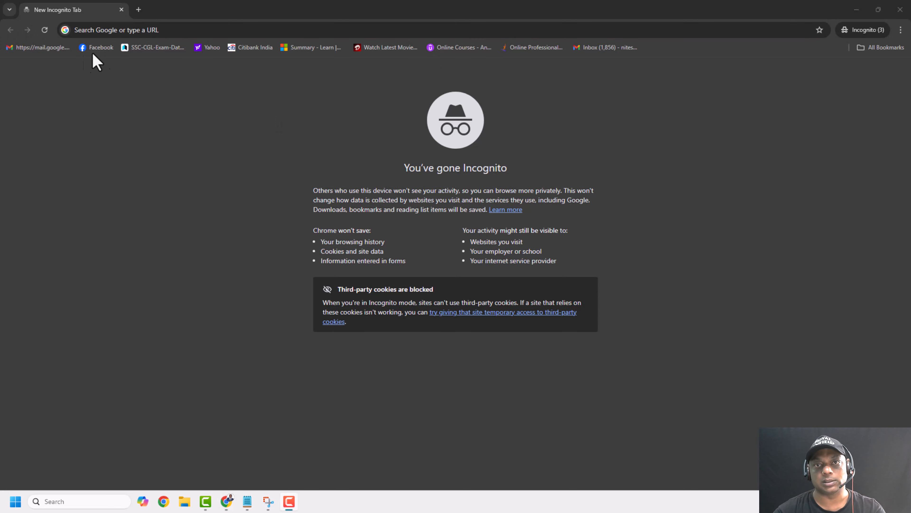
pyautogui.click(186, 32)
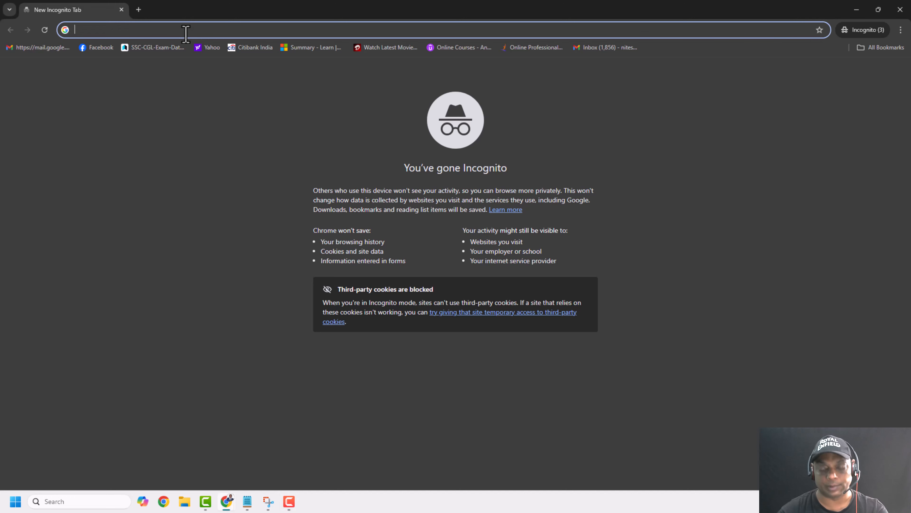
pyautogui.write('entra.microsoft.com')
pyautogui.press('Return')
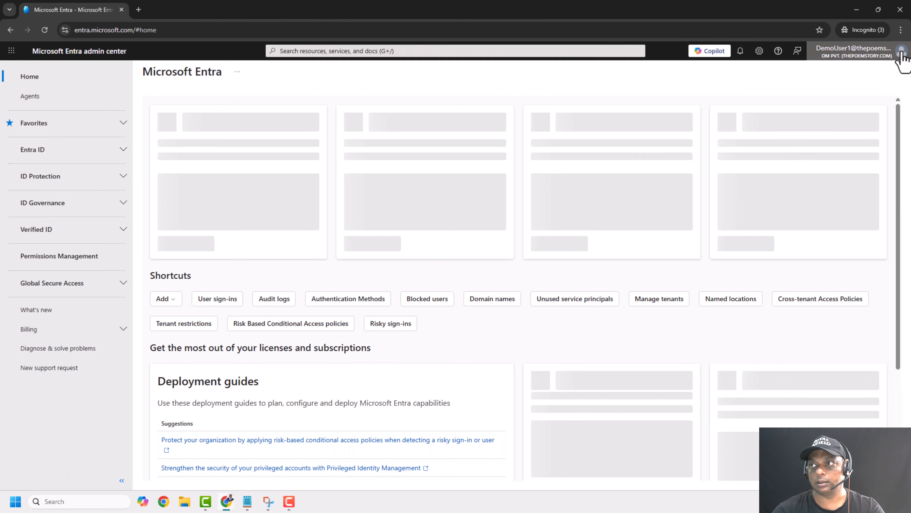
pyautogui.click(893, 54)
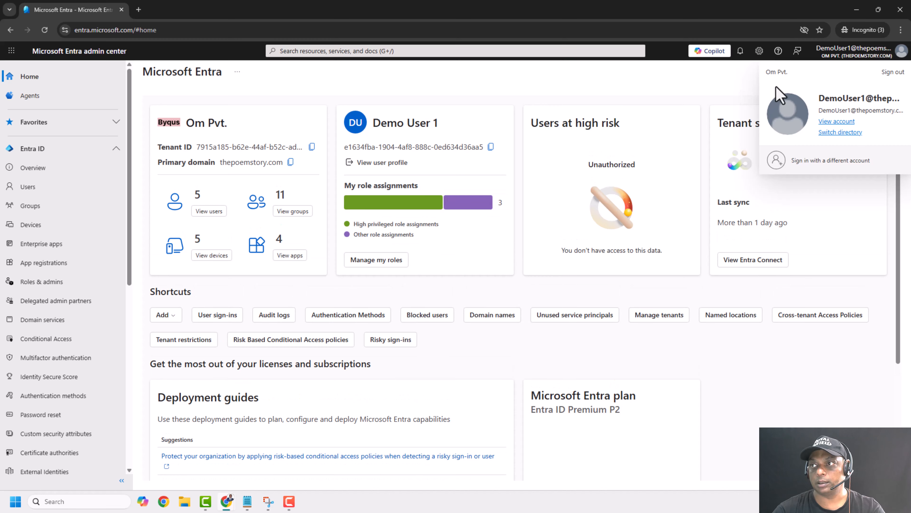
pyautogui.click(826, 166)
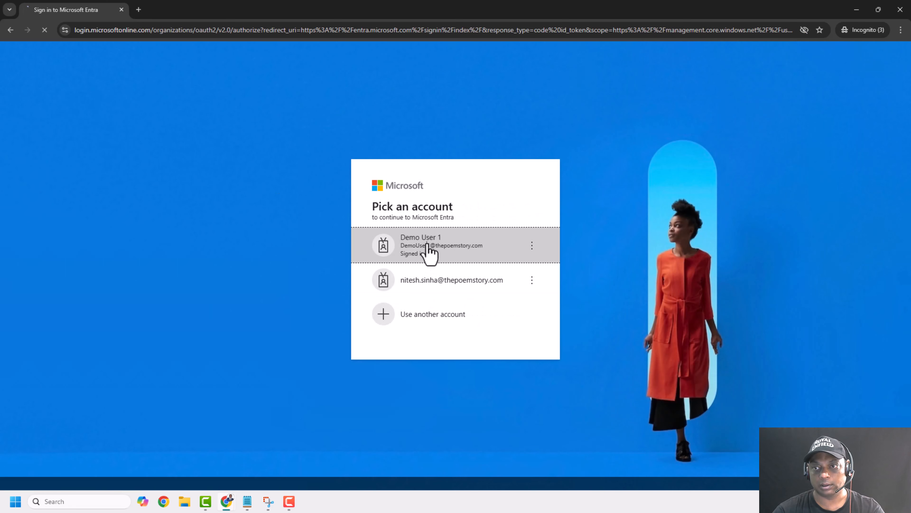
pyautogui.click(428, 244)
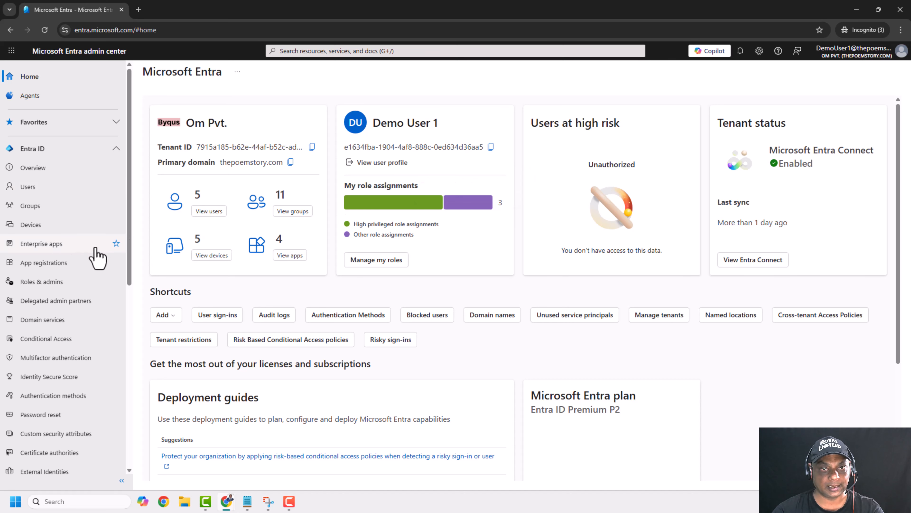
# View the enterprise applications and app registrations pages, and open the form for registering a new application
pyautogui.click(59, 245)
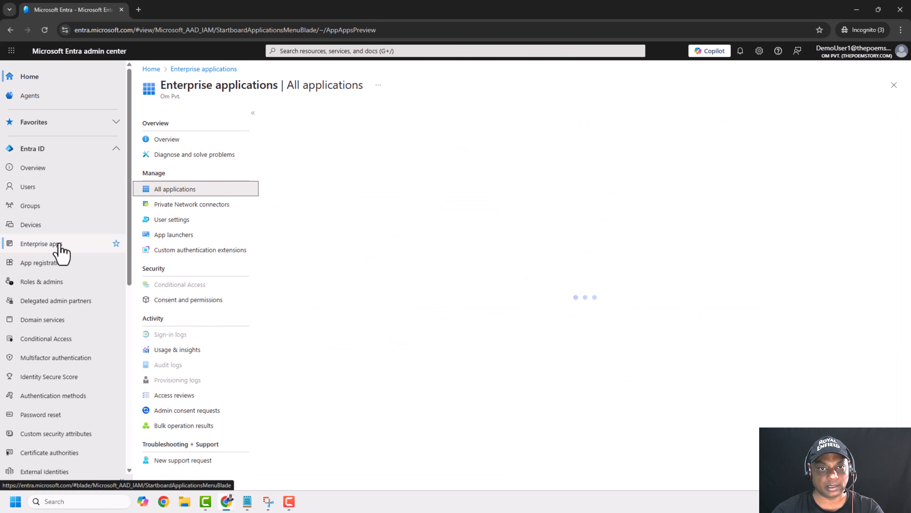
pyautogui.click(59, 275)
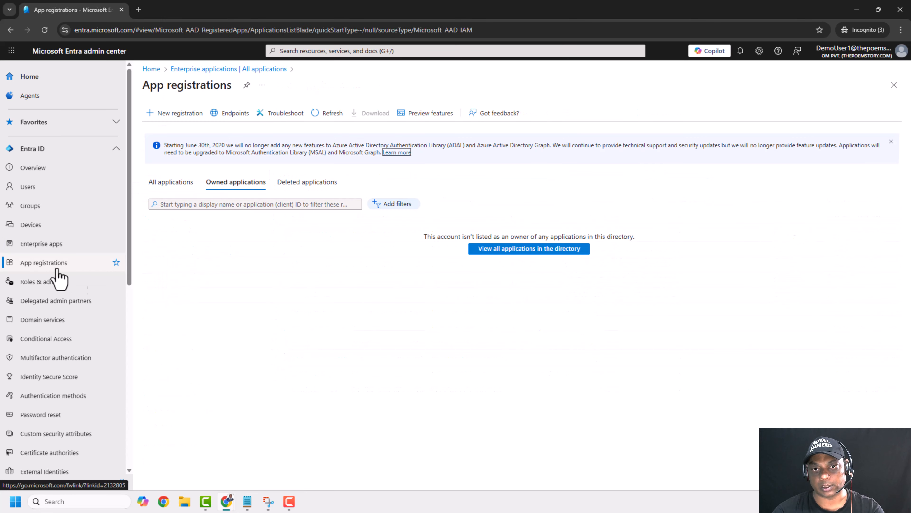
pyautogui.click(171, 119)
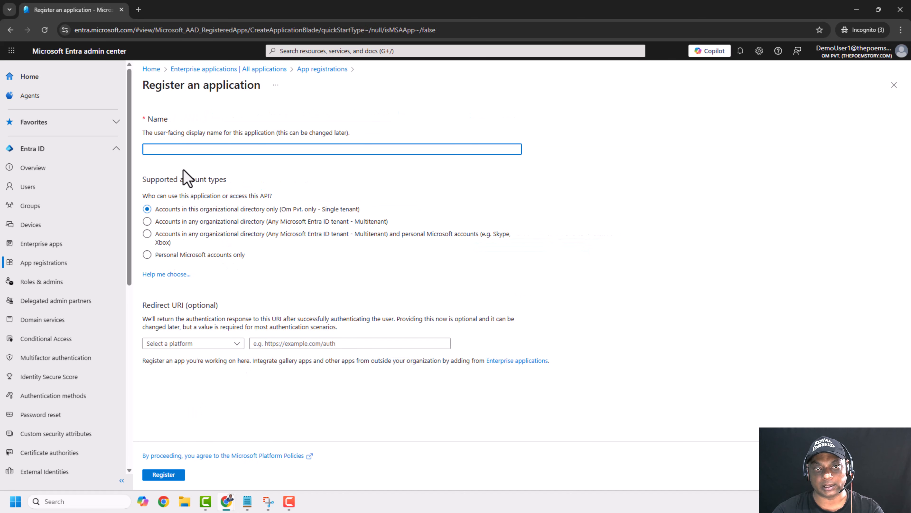
# Add a client secret with description asd and the recommended 180-day expiry to the Newsletter-Delivery-App registration
pyautogui.click(40, 262)
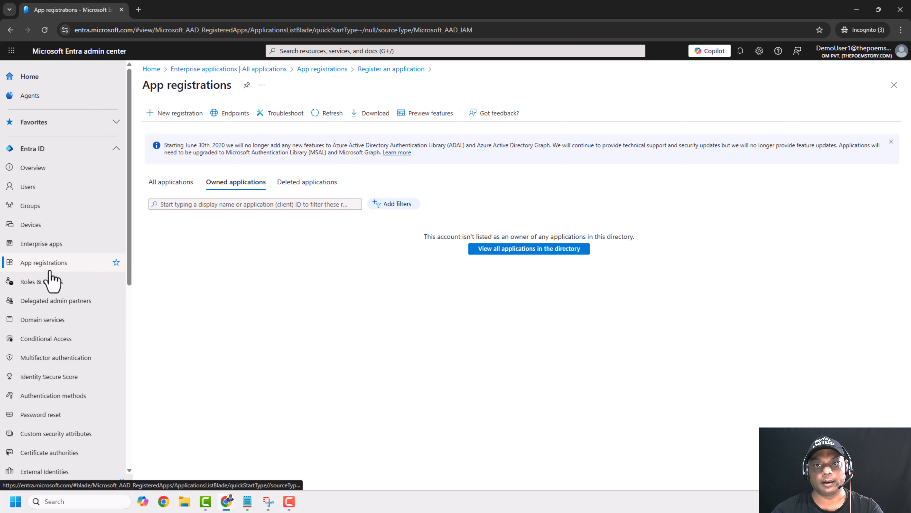
pyautogui.click(183, 182)
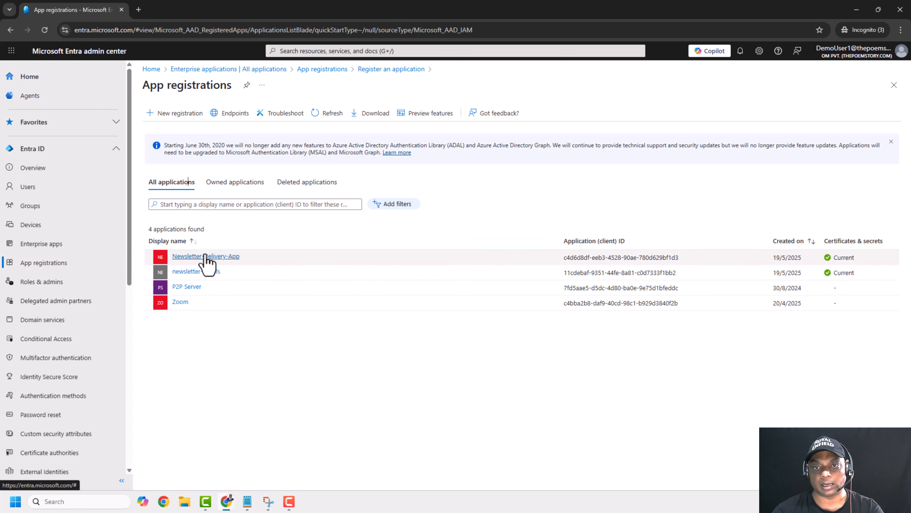
pyautogui.click(207, 257)
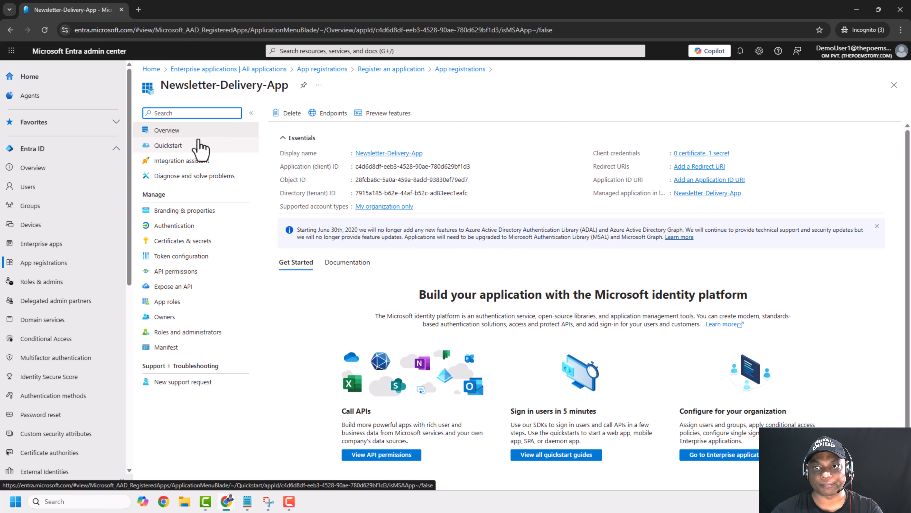
pyautogui.click(701, 154)
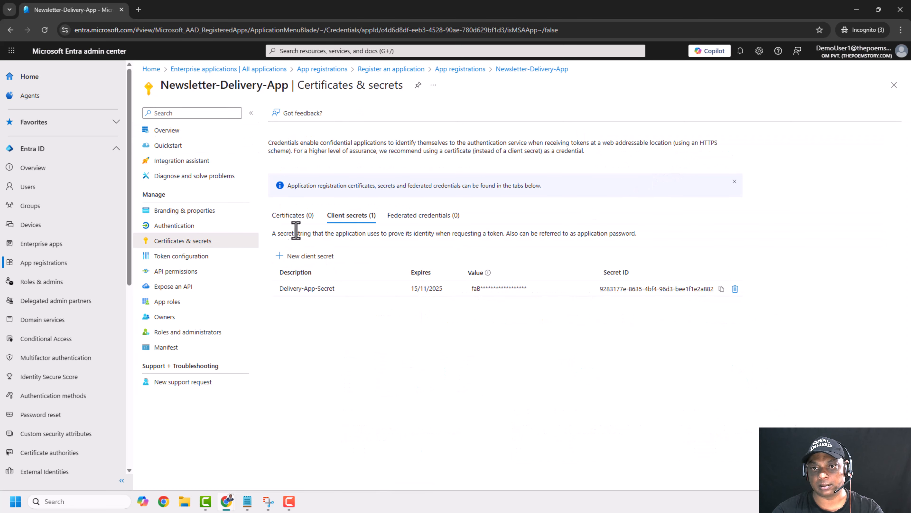
pyautogui.click(291, 257)
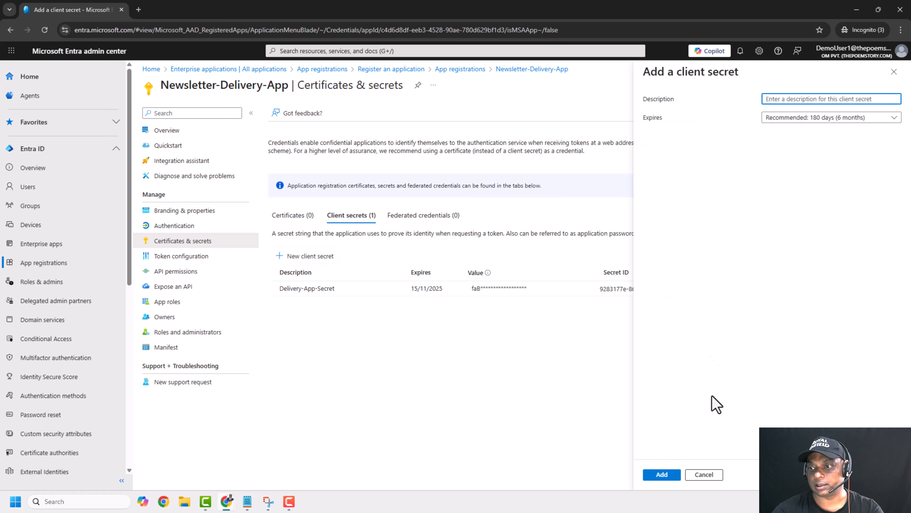
pyautogui.write('asd')
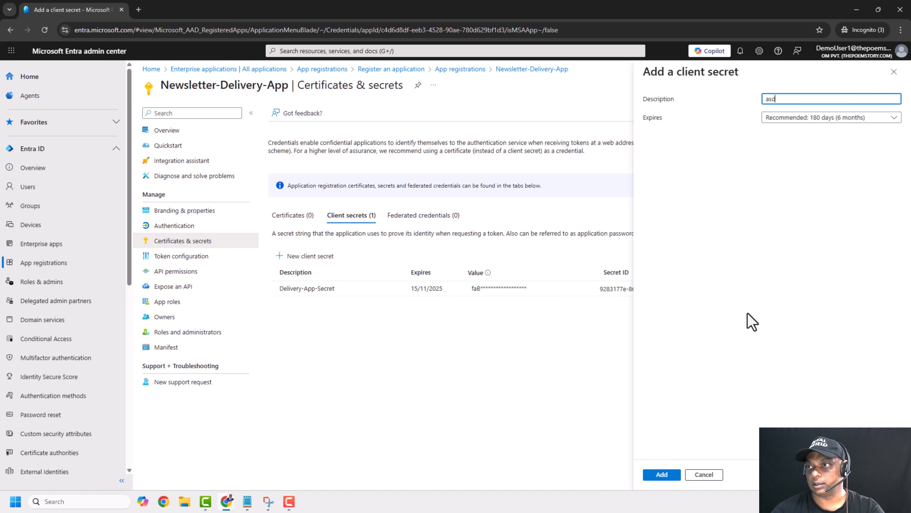
pyautogui.click(671, 476)
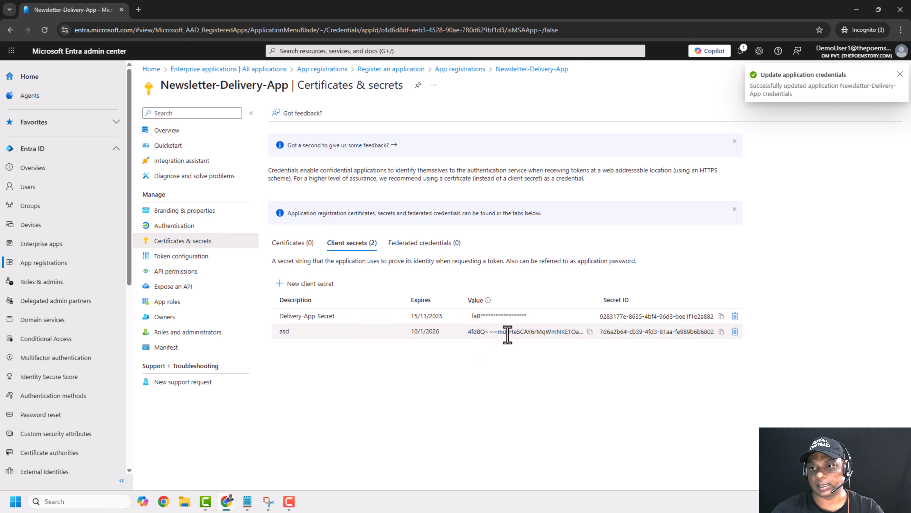
# Review the Newsletter-Delivery-App overview from the app registrations, and return to the list of all applications
pyautogui.click(21, 270)
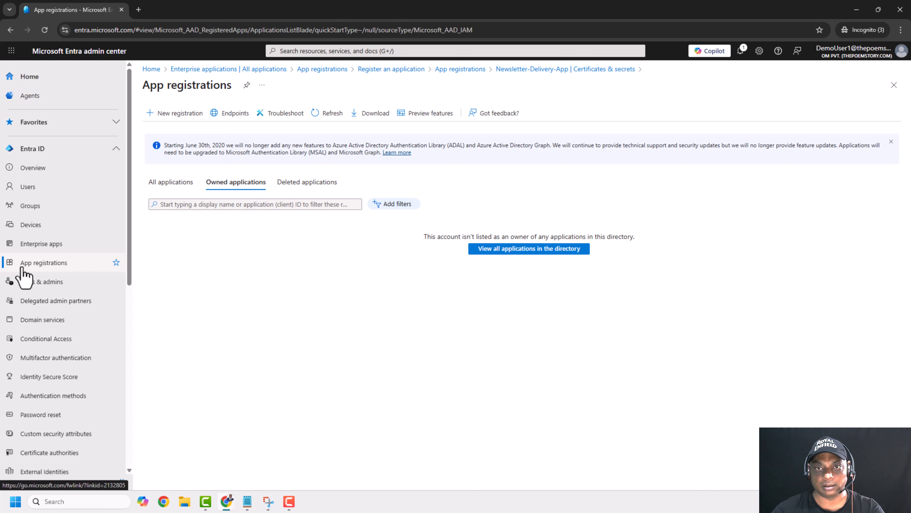
pyautogui.click(168, 183)
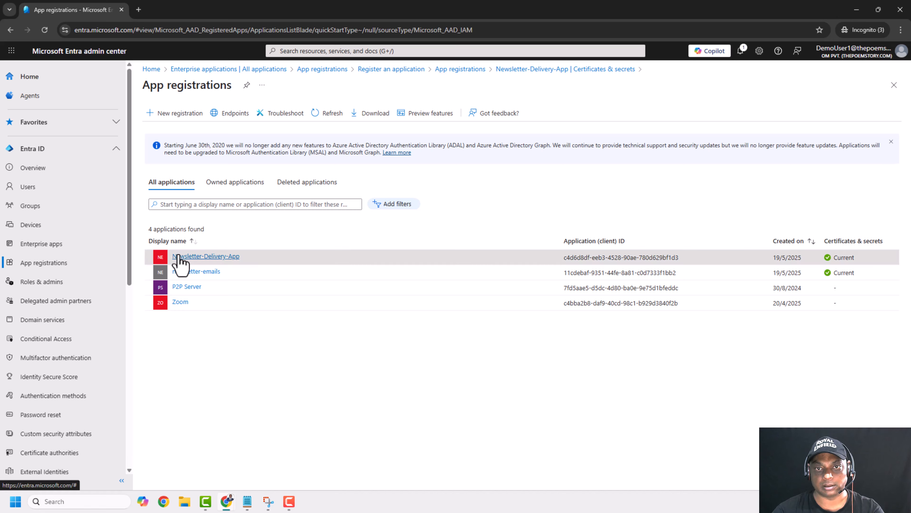
pyautogui.click(178, 256)
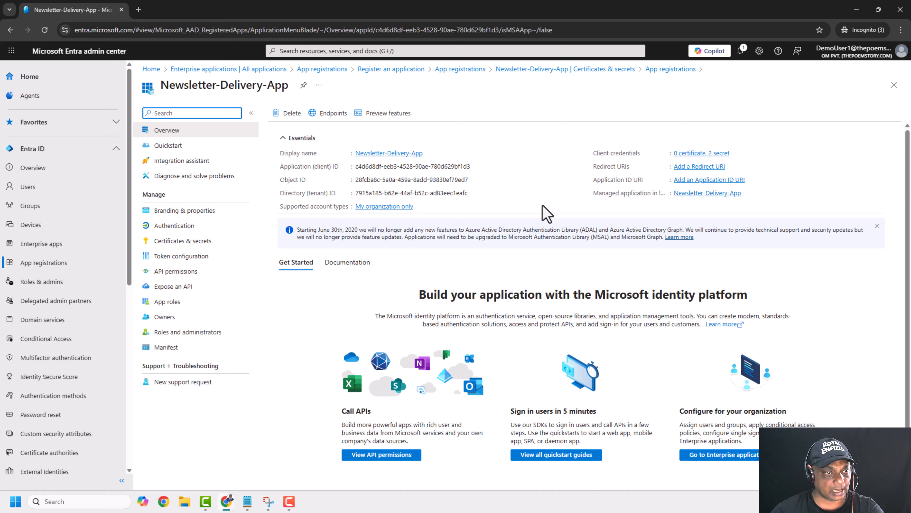
pyautogui.click(53, 264)
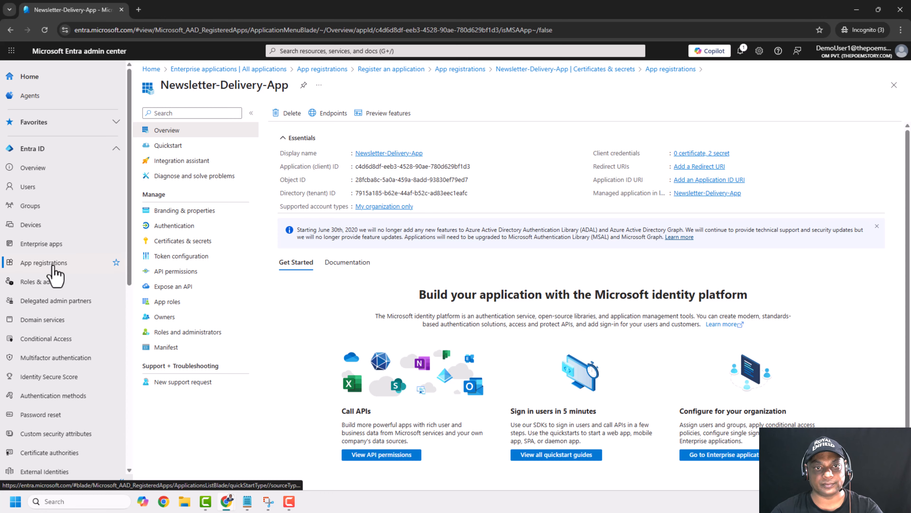
pyautogui.click(178, 183)
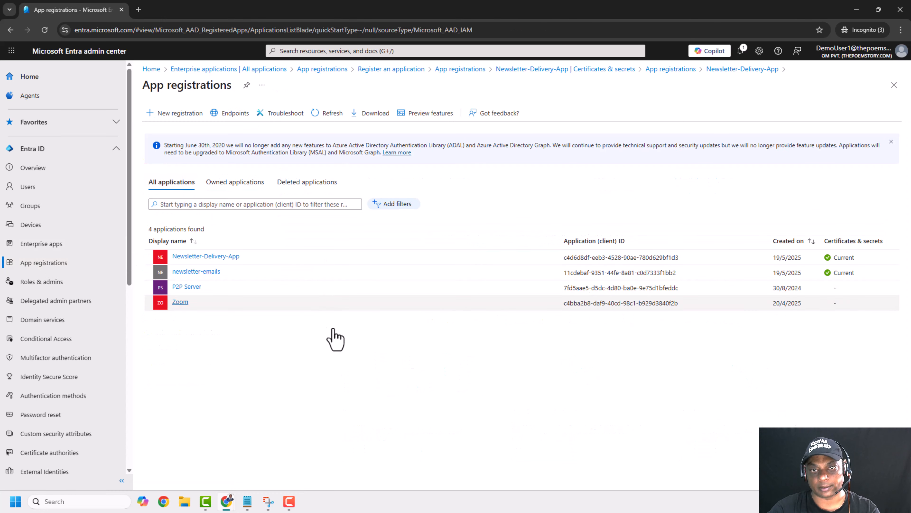
# Open the Demo User 1 profile from the users list and check whether deleting the user and resetting the password are allowed
pyautogui.click(24, 190)
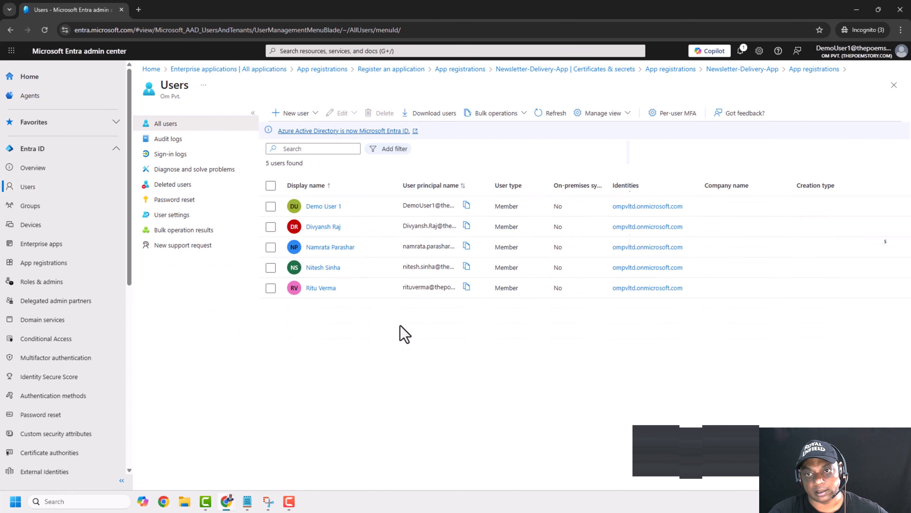
pyautogui.click(323, 206)
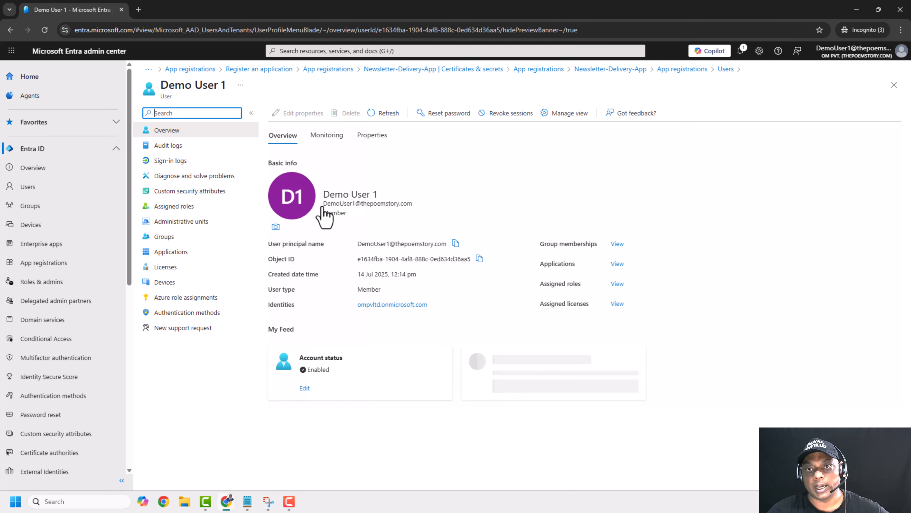
pyautogui.click(343, 118)
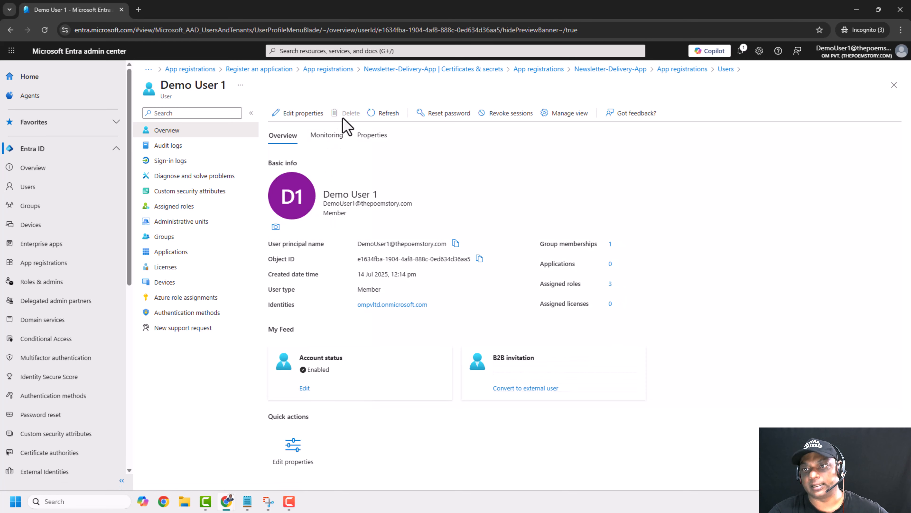
pyautogui.click(441, 118)
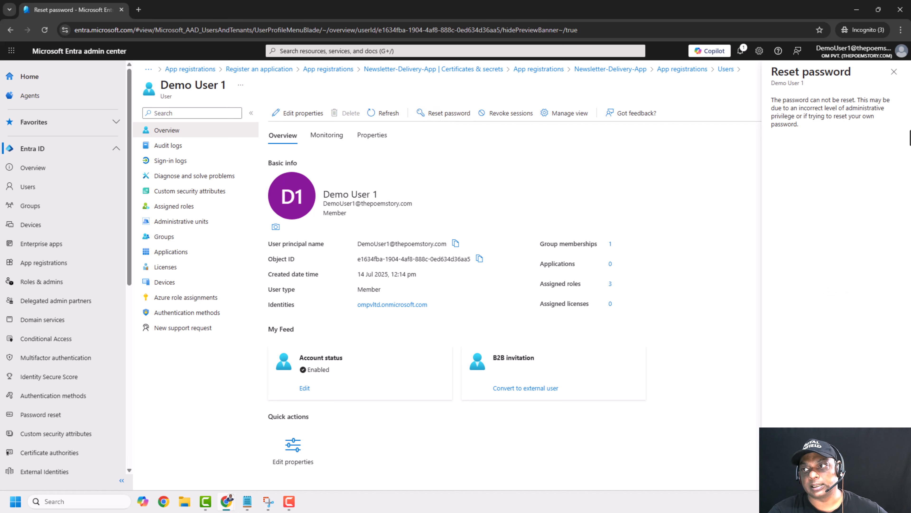
pyautogui.click(894, 71)
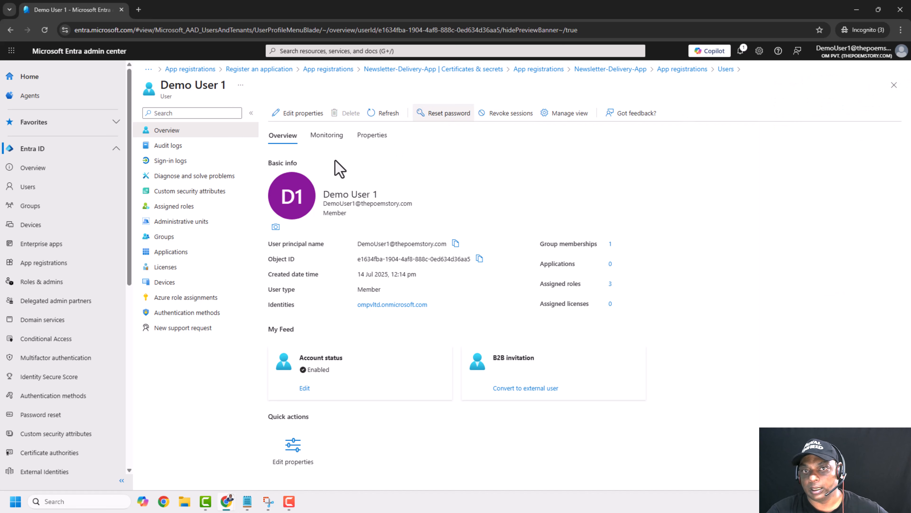
# Check whether the audit logs of Demo User 1 can be accessed
pyautogui.click(194, 146)
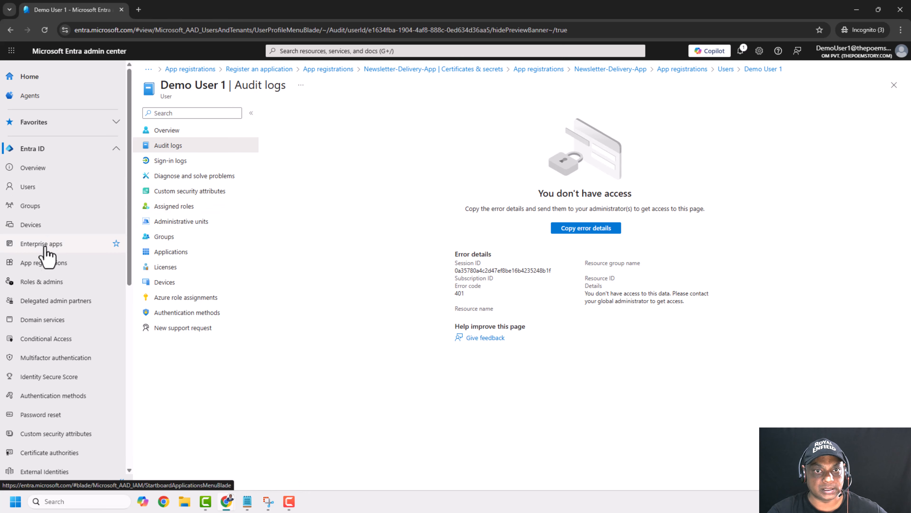
# Open Newsletter-Delivery-App from the list of all app registrations and examine its API permissions page for restrictions on managing permissions
pyautogui.click(51, 264)
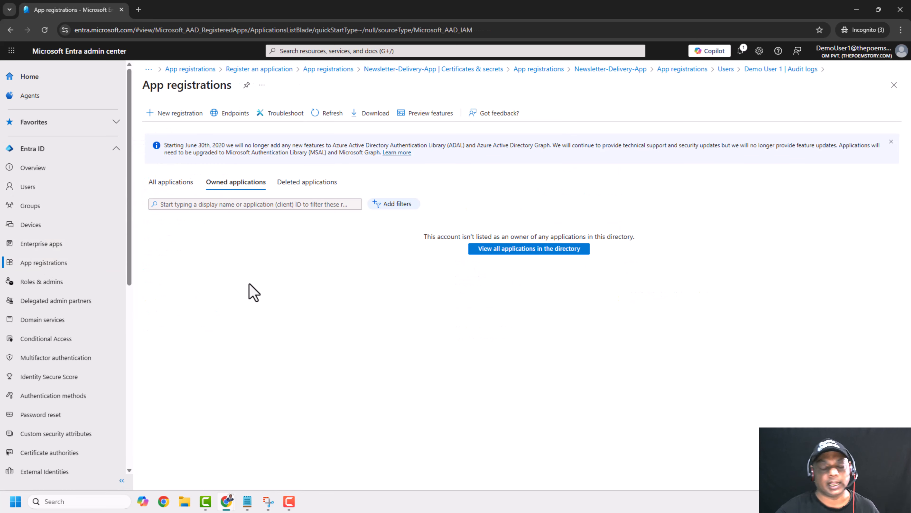
pyautogui.click(176, 182)
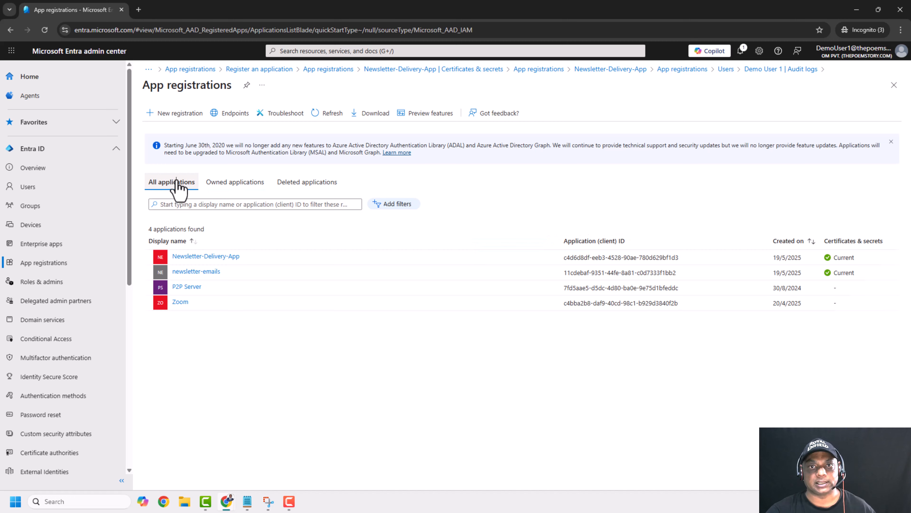
pyautogui.click(212, 257)
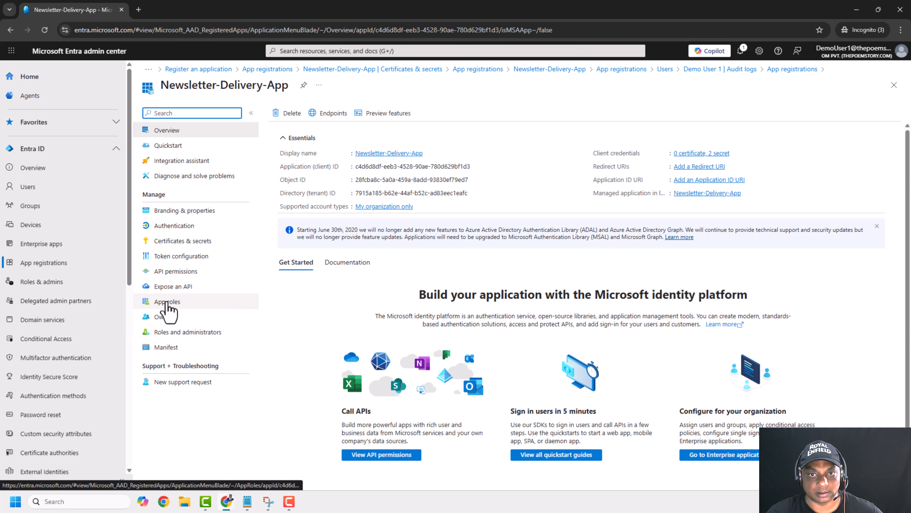
pyautogui.click(180, 276)
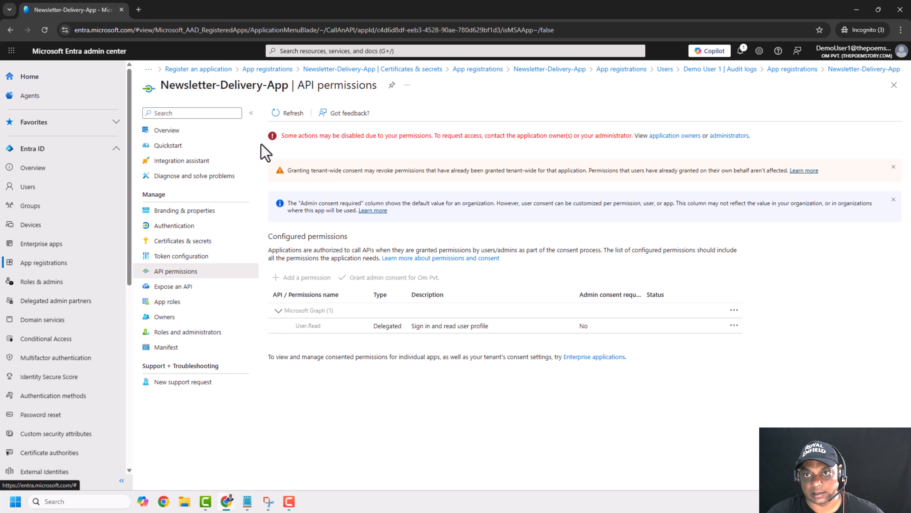
pyautogui.moveTo(280, 142); pyautogui.dragTo(351, 143)
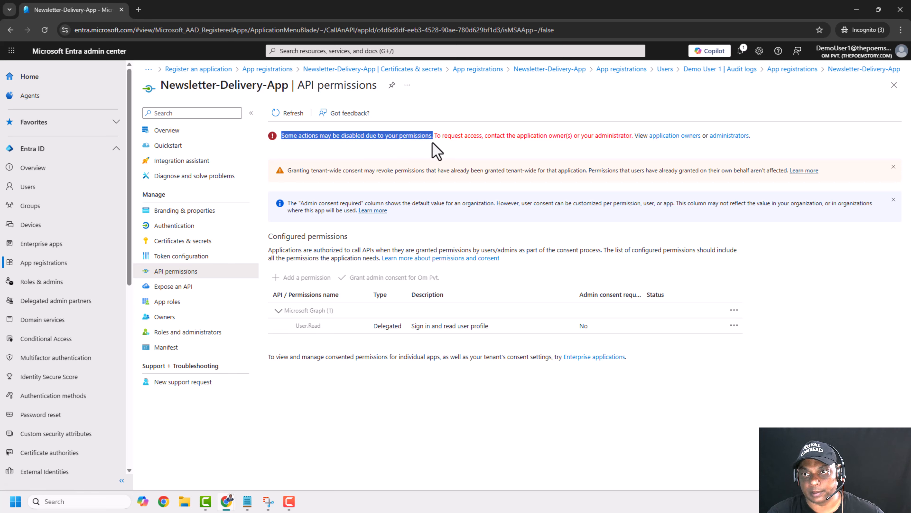
pyautogui.moveTo(467, 142); pyautogui.dragTo(613, 140)
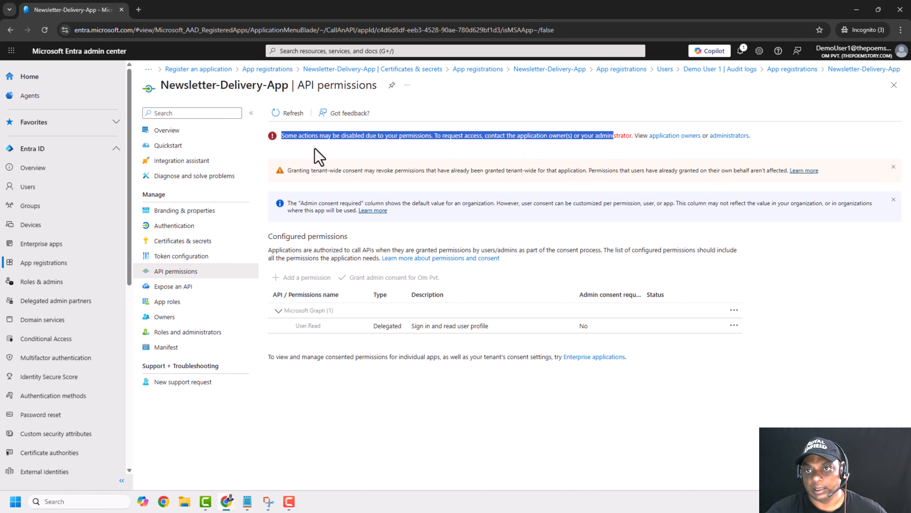